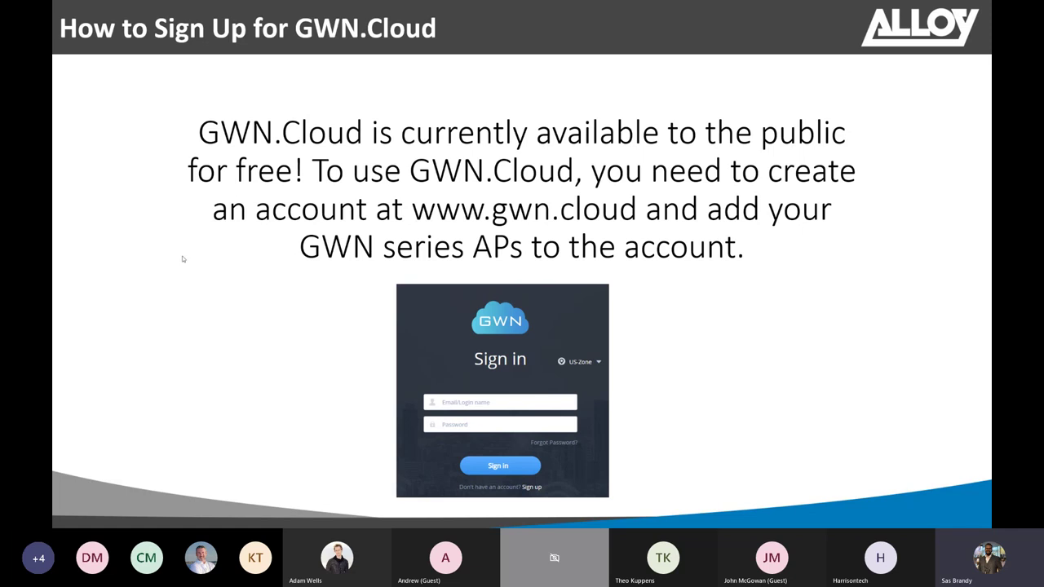
- Exit the PowerPoint slideshow back to editing view
{"action": "key", "text": "Escape"}
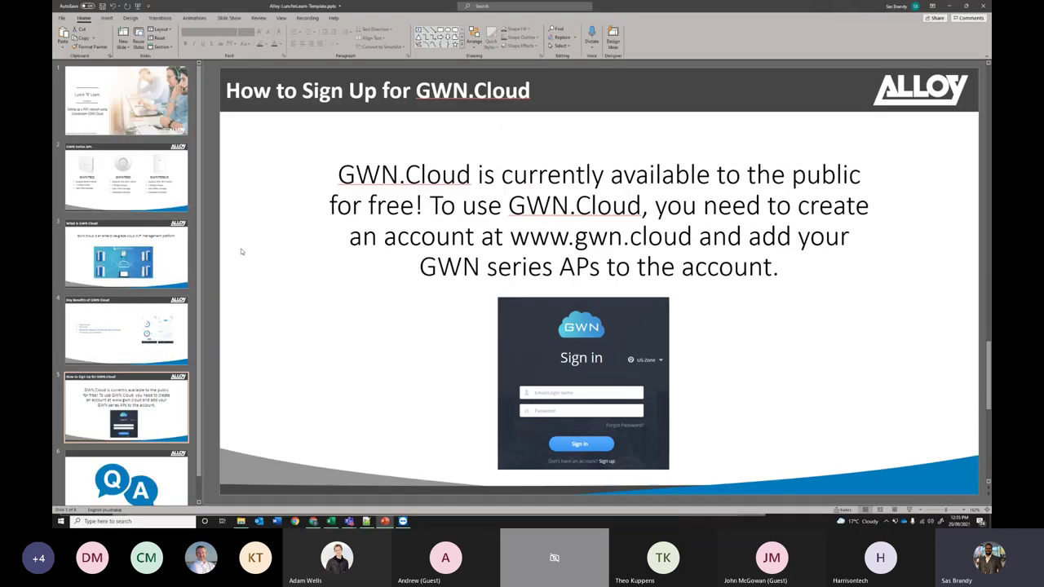
- Minimize PowerPoint to reveal the GWN.Cloud sign-in page, preview the sign-up form, then return to sign-in
{"action": "left_click", "coordinate": [949, 5]}
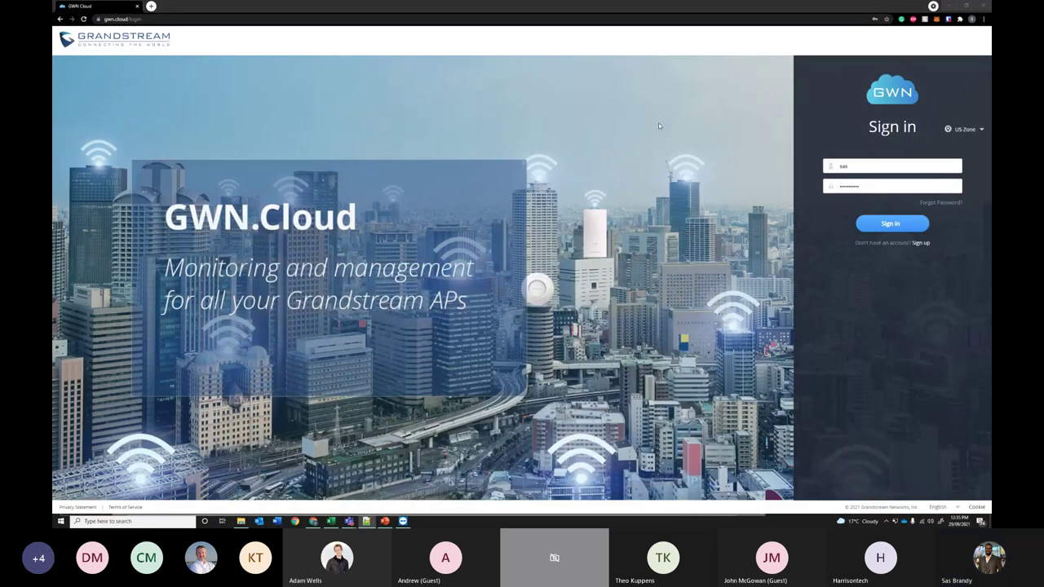
{"action": "left_click", "coordinate": [149, 20]}
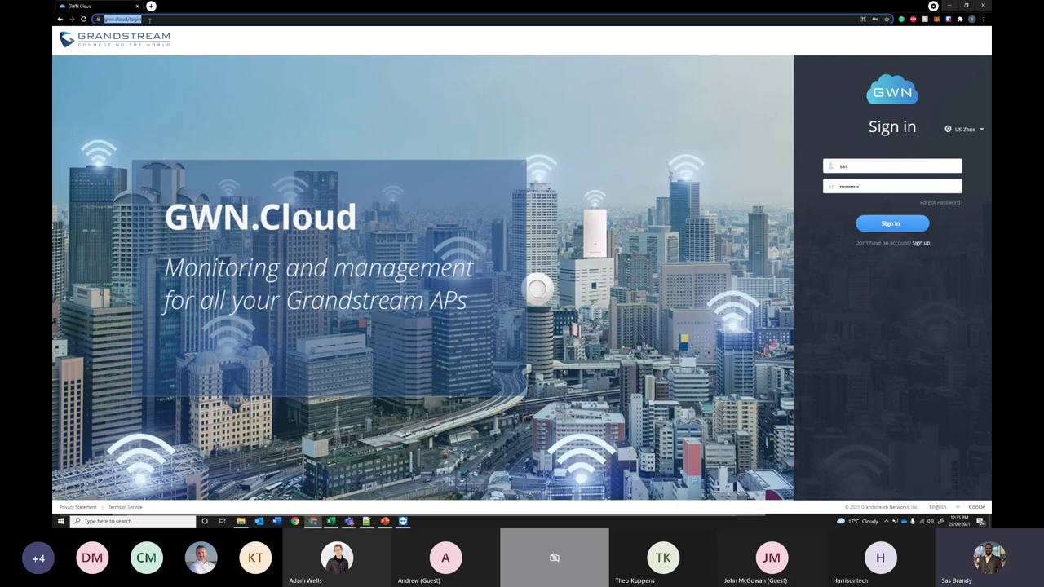
{"action": "left_click", "coordinate": [927, 287]}
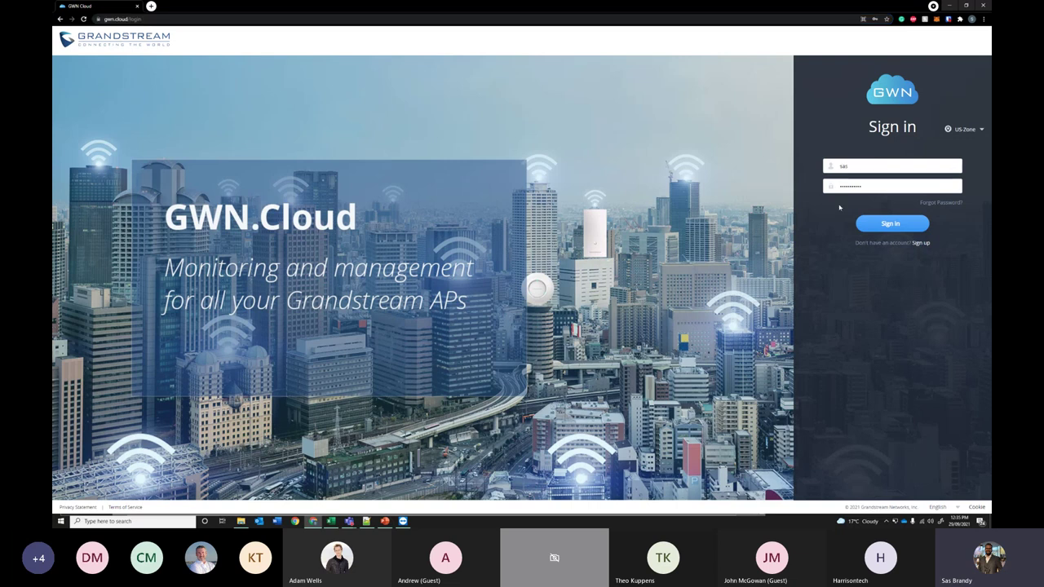
{"action": "left_click", "coordinate": [924, 243]}
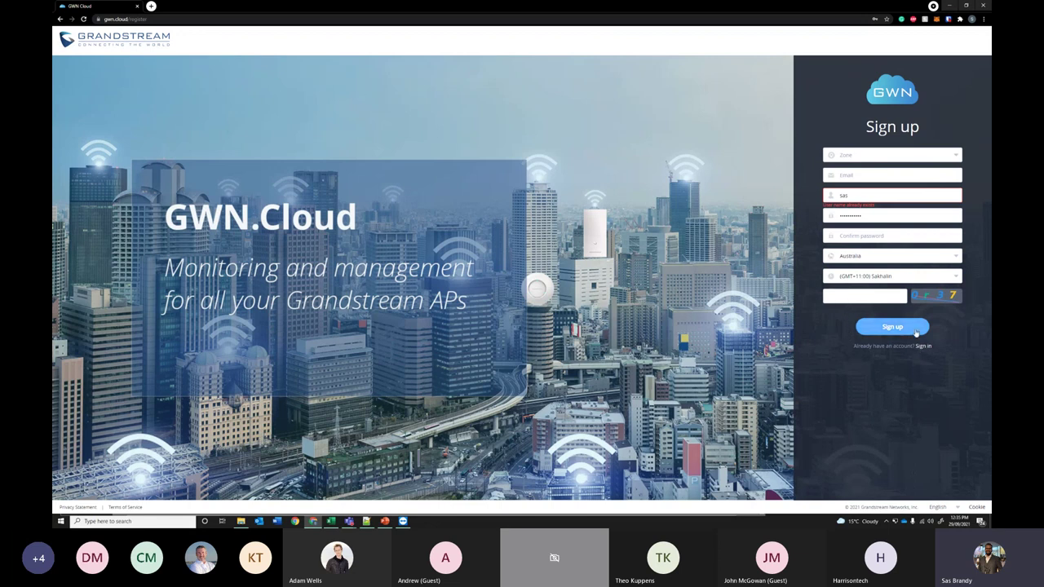
{"action": "left_click", "coordinate": [926, 347]}
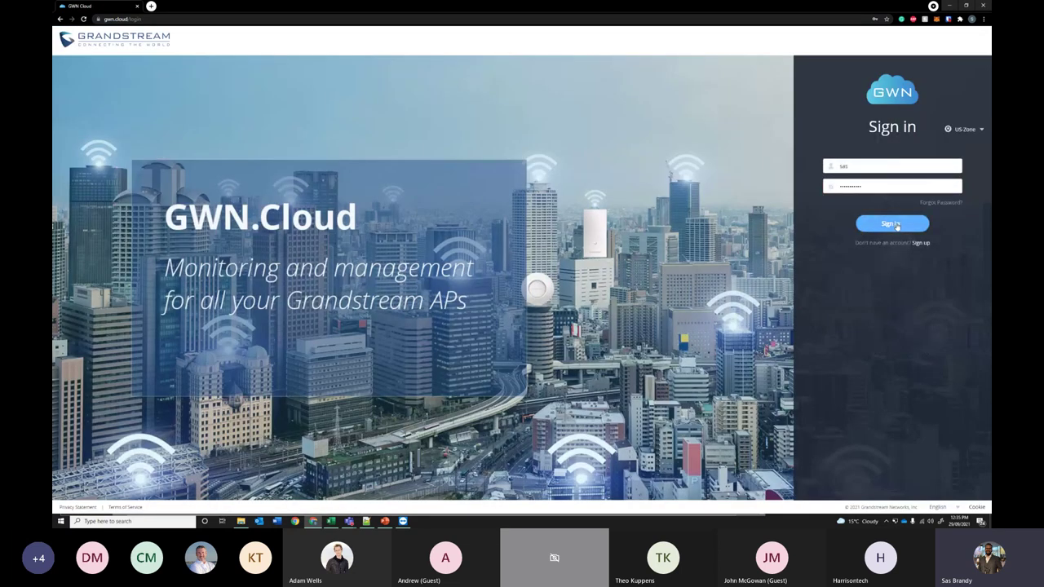
- Sign in to GWN.Cloud and view the Dashboard's Network List, then the AP List showing the GWN7615
{"action": "left_click", "coordinate": [897, 226]}
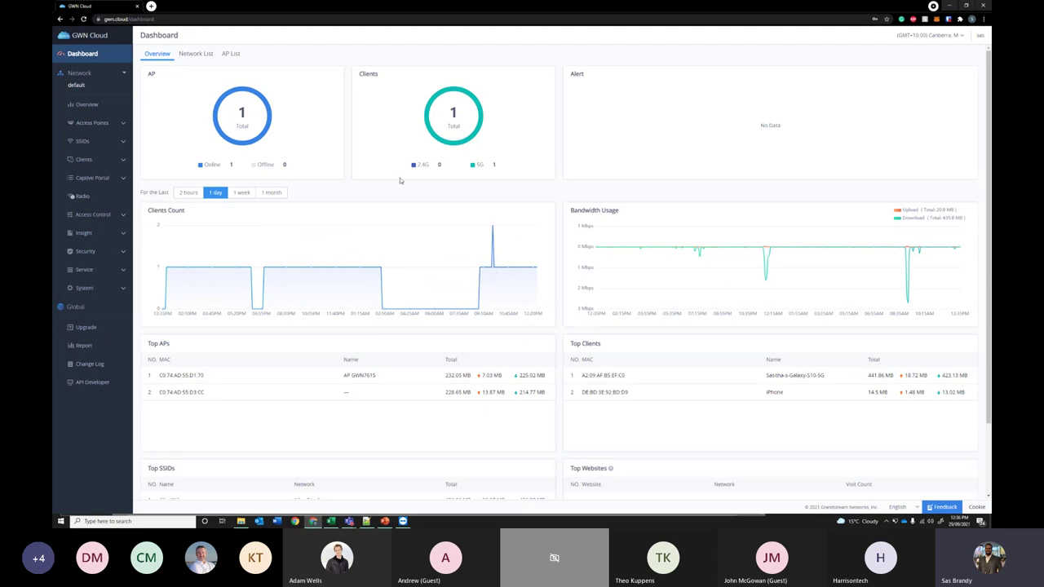
{"action": "left_click", "coordinate": [196, 55]}
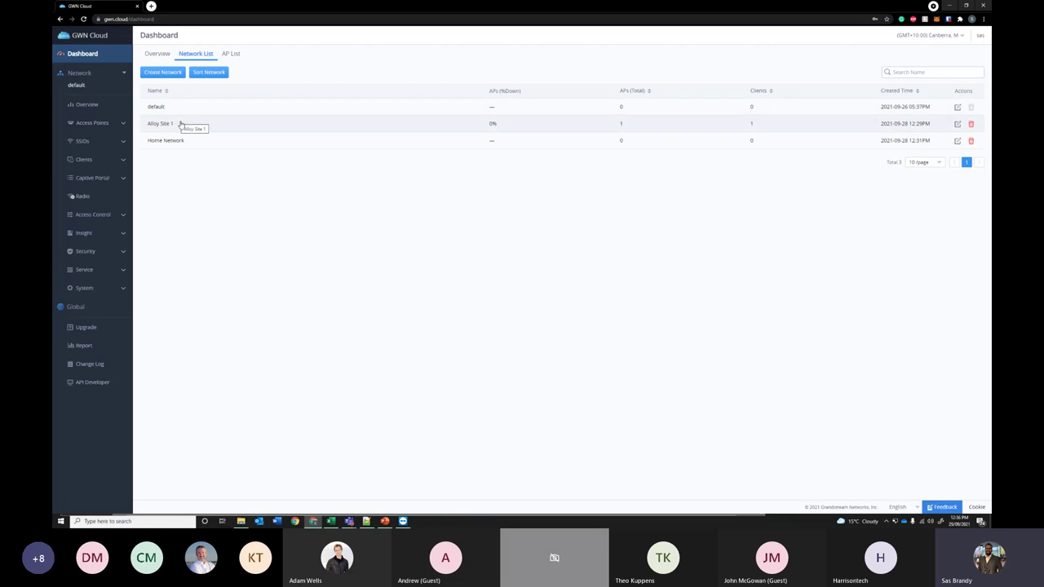
{"action": "left_click", "coordinate": [229, 53]}
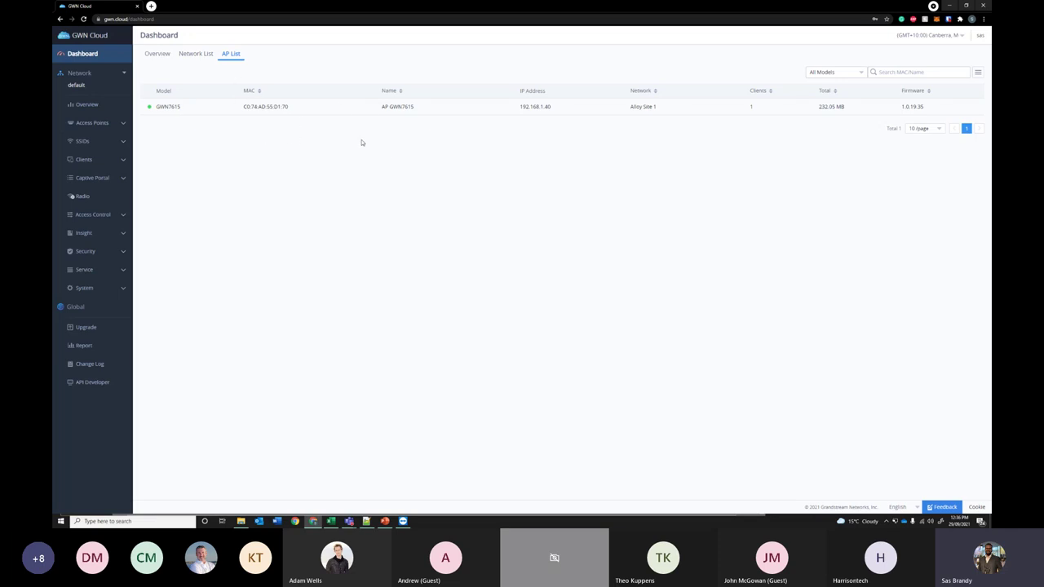
- Switch the working network to Alloy Site 1 and open its Overview page
{"action": "left_click", "coordinate": [109, 85]}
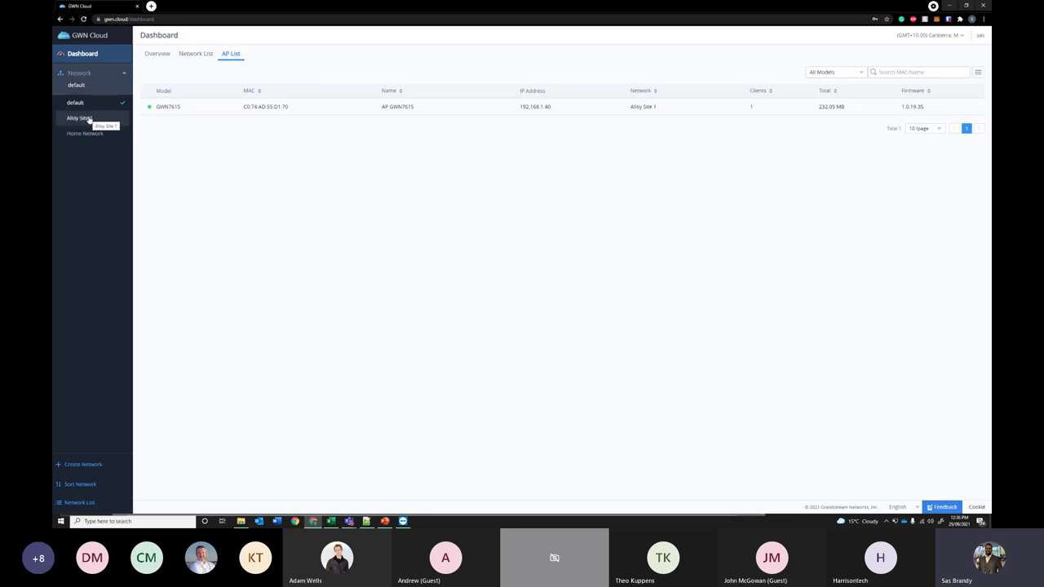
{"action": "left_click", "coordinate": [98, 79]}
{"action": "left_click", "coordinate": [113, 89]}
{"action": "left_click", "coordinate": [109, 118]}
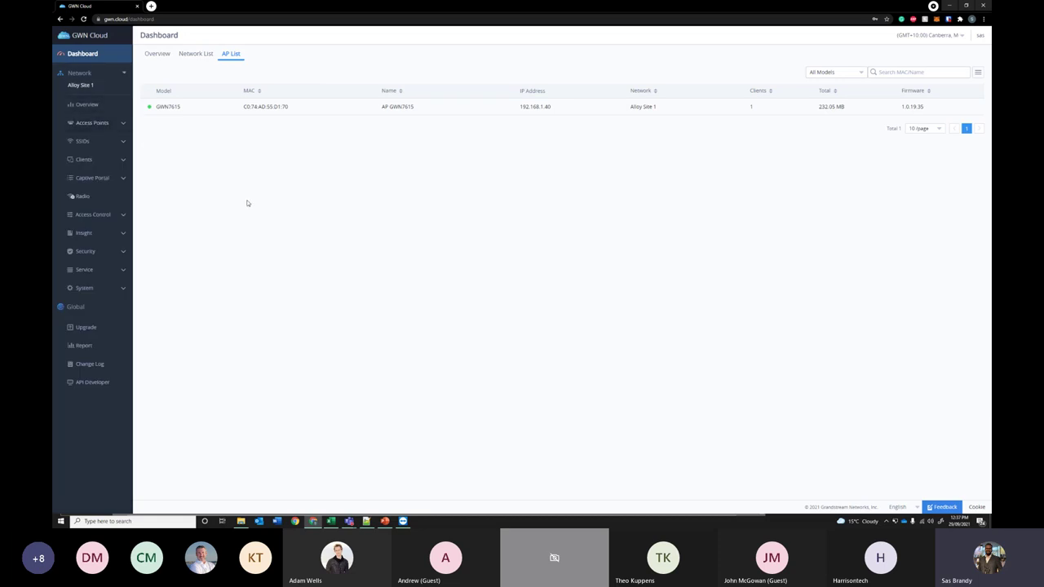
{"action": "left_click", "coordinate": [94, 110]}
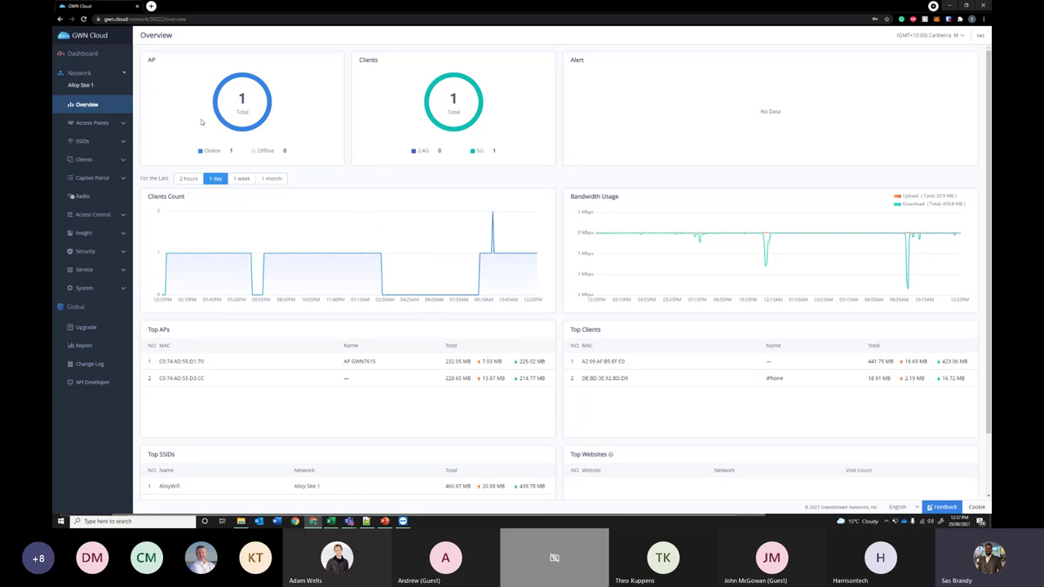
- Review the Access Points Summary and Status pages, then open the GWN7615's details
{"action": "left_click", "coordinate": [110, 124]}
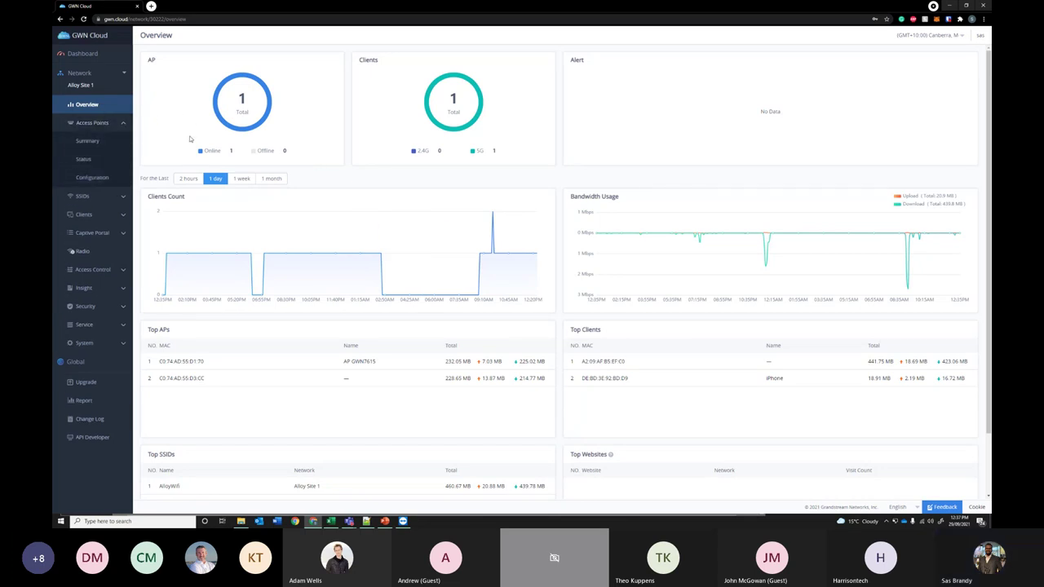
{"action": "left_click", "coordinate": [102, 141]}
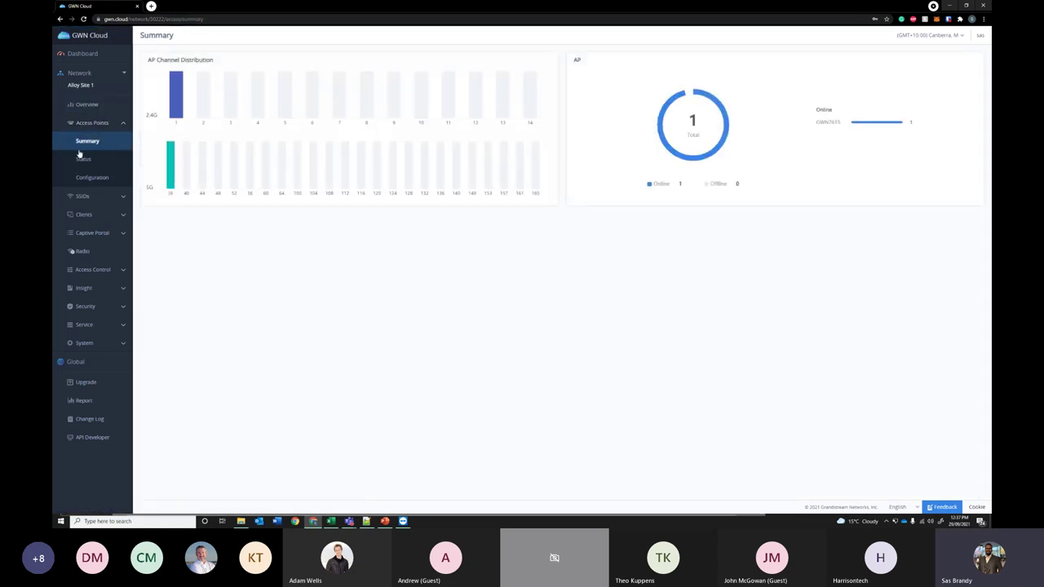
{"action": "left_click", "coordinate": [97, 162]}
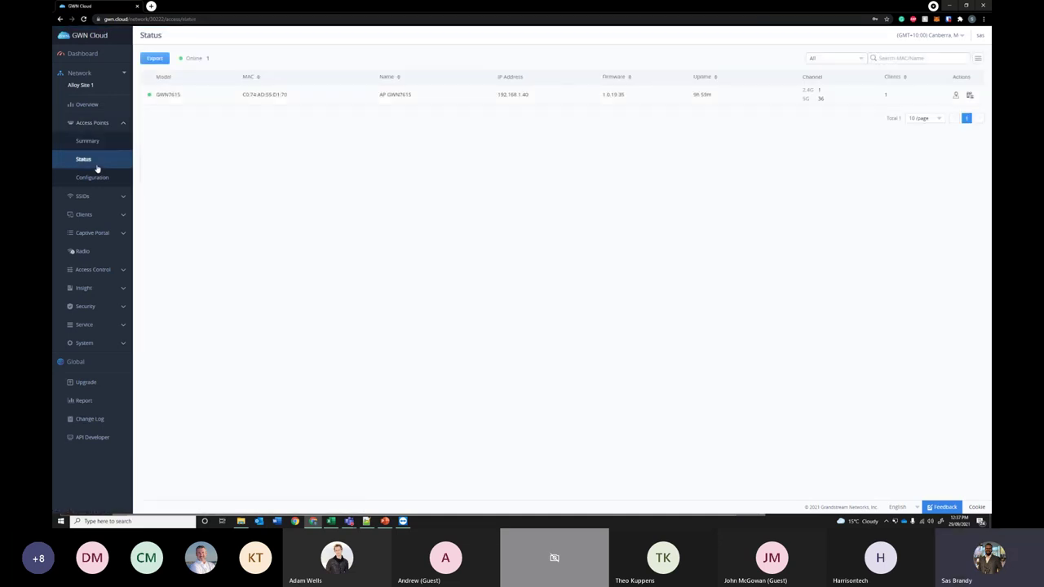
{"action": "left_click", "coordinate": [254, 96]}
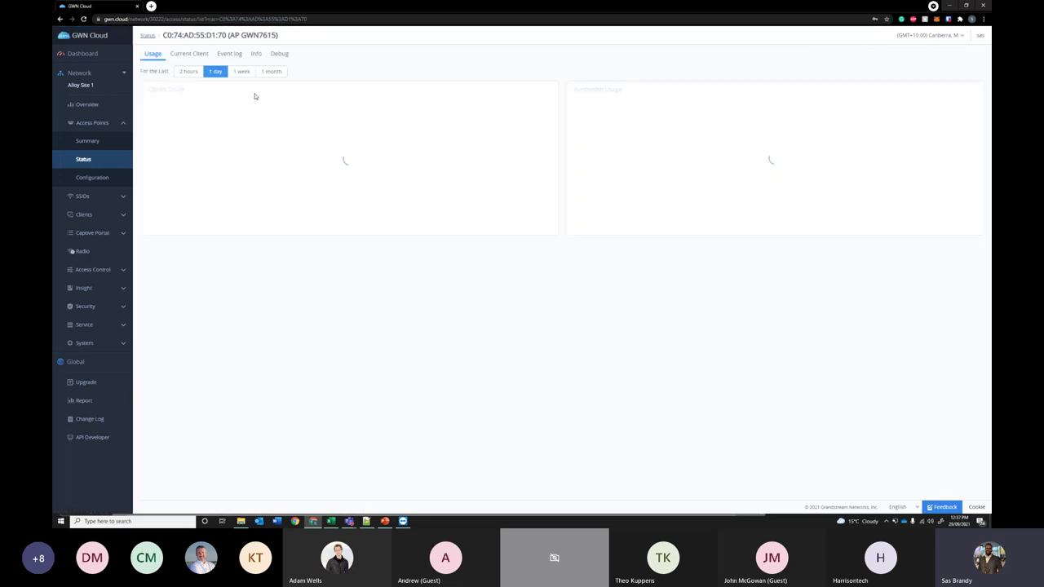
- Browse the GWN7615's Capture and Ping/Traceroute debug tools, then open Access Points > Configuration
{"action": "left_click", "coordinate": [278, 55]}
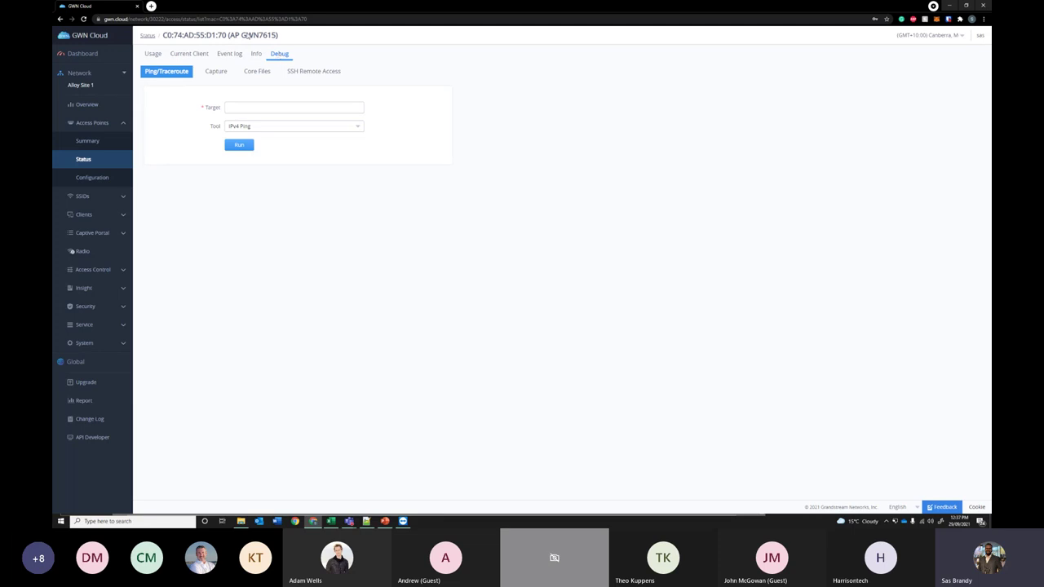
{"action": "left_click", "coordinate": [216, 73]}
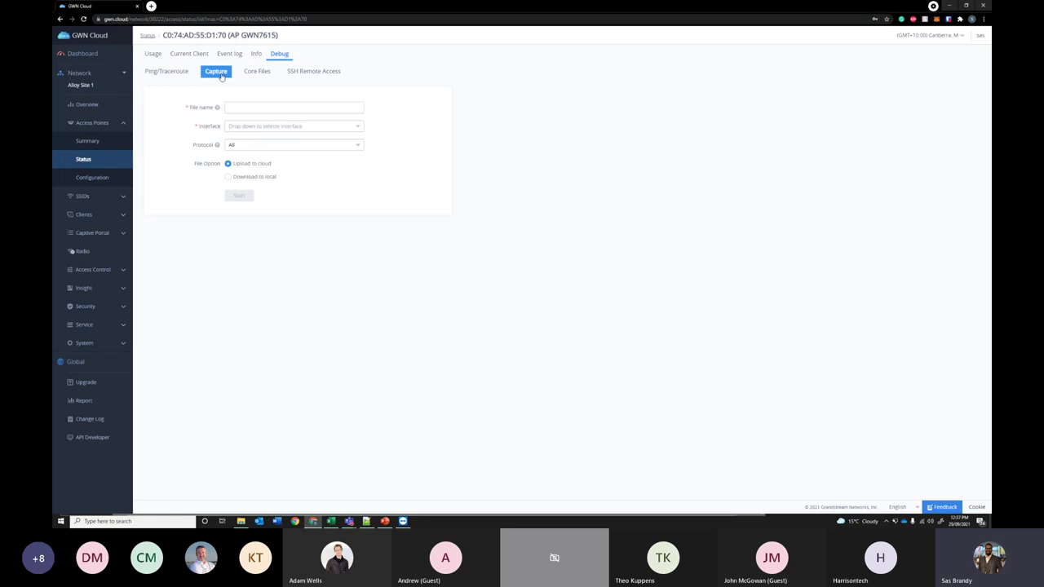
{"action": "left_click", "coordinate": [167, 77]}
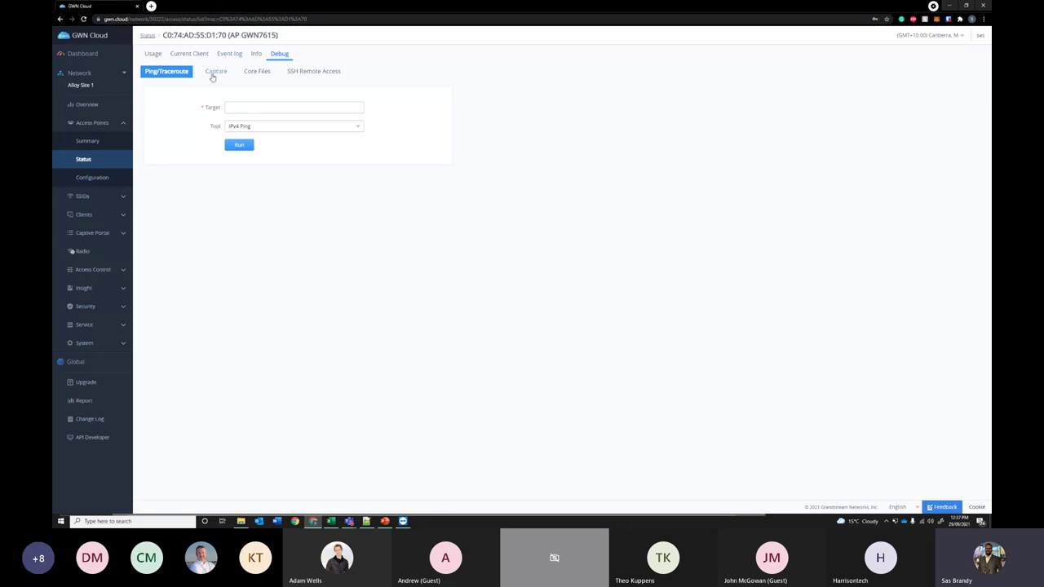
{"action": "left_click", "coordinate": [214, 72]}
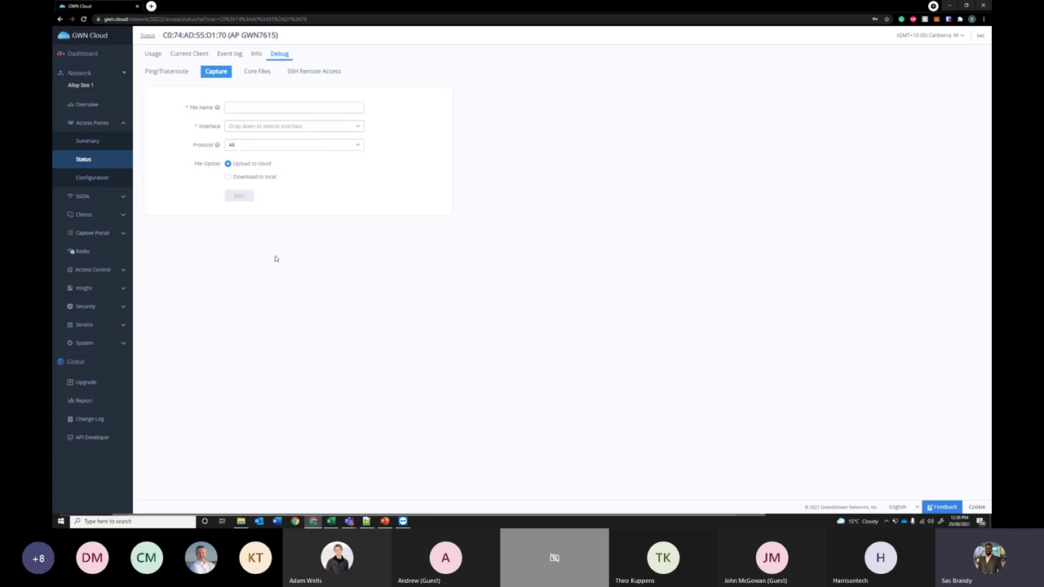
{"action": "left_click", "coordinate": [109, 181]}
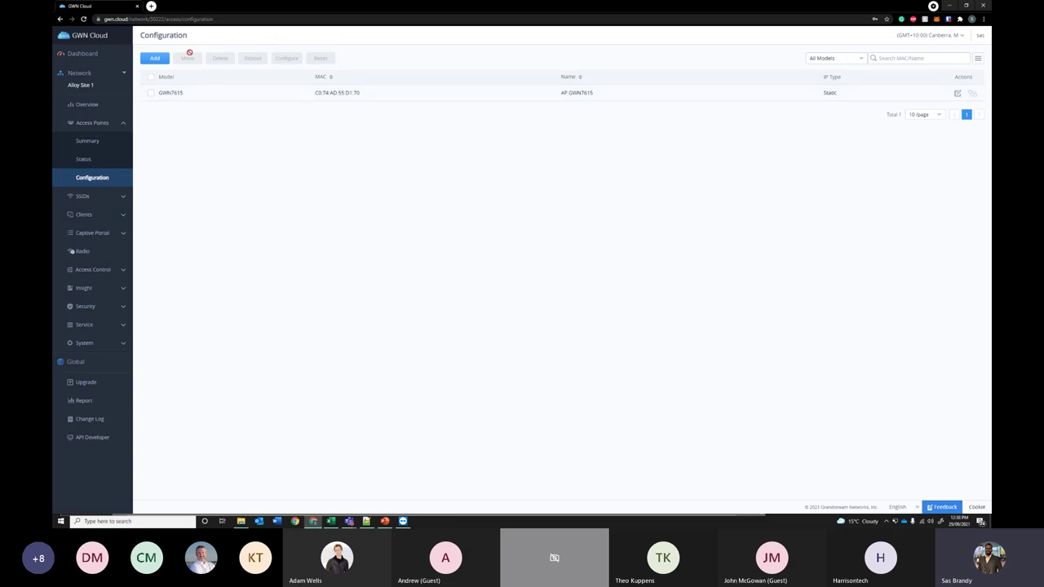
{"action": "left_click", "coordinate": [162, 61]}
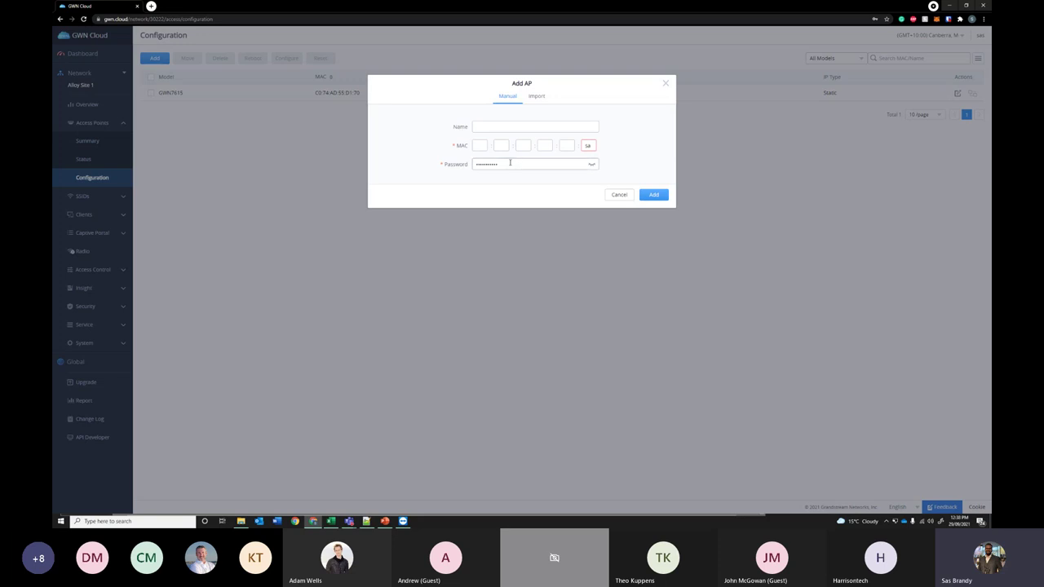
{"action": "left_click", "coordinate": [666, 83]}
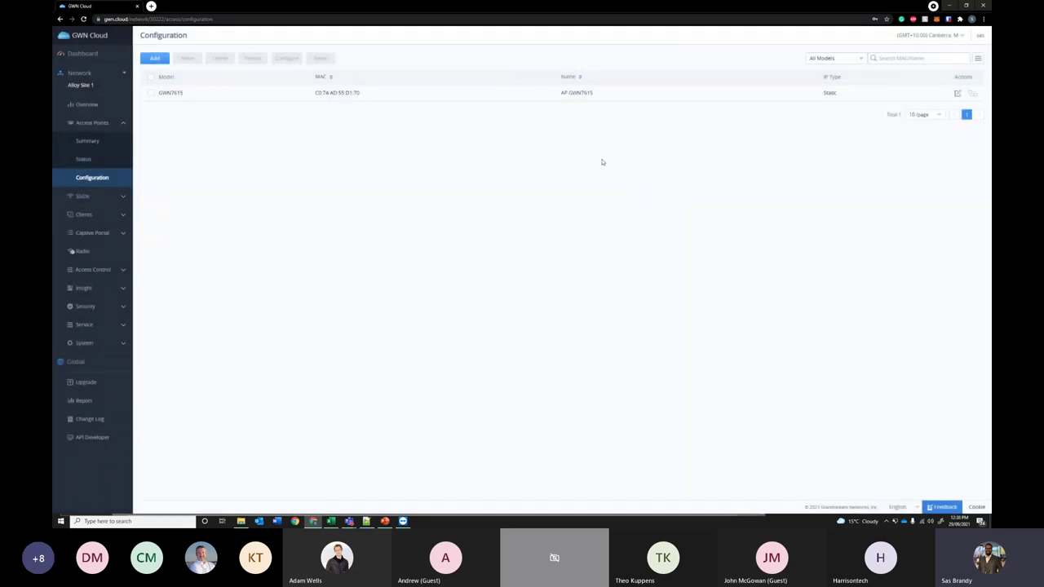
{"action": "left_click", "coordinate": [958, 94]}
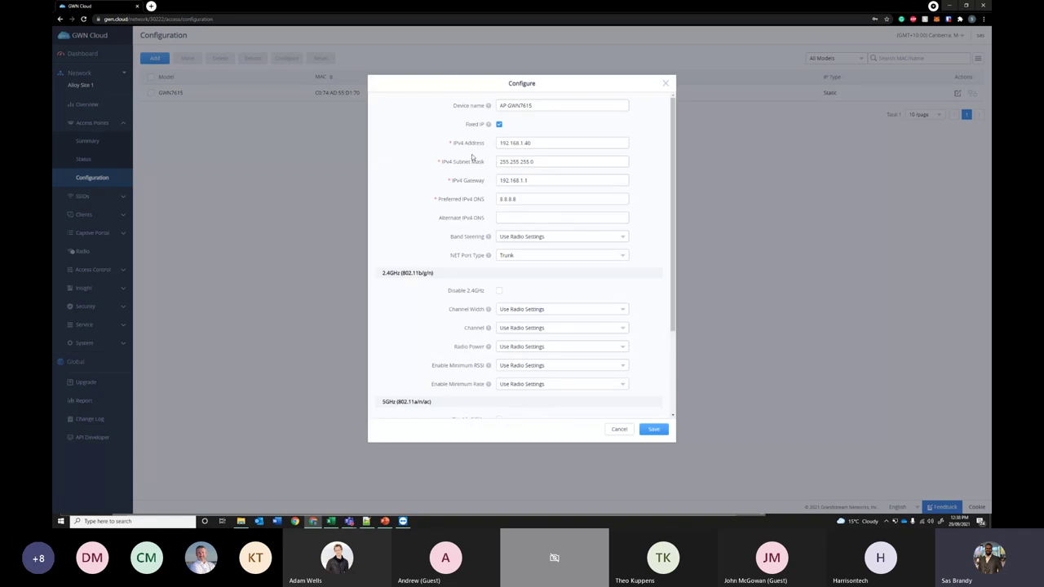
{"action": "scroll", "coordinate": [454, 147], "scroll_direction": "down", "scroll_amount": 1}
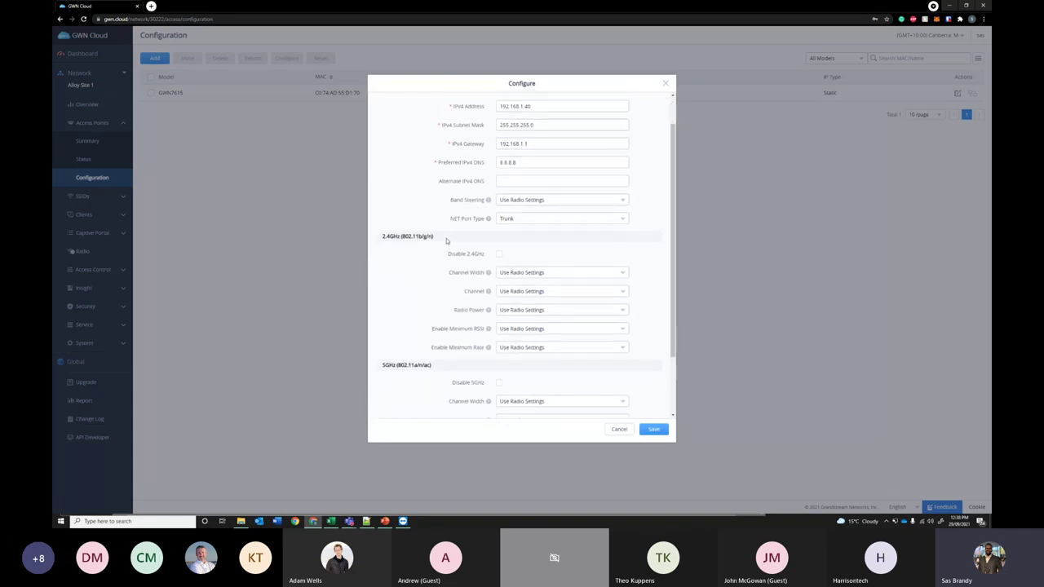
{"action": "scroll", "coordinate": [441, 254], "scroll_direction": "down", "scroll_amount": 2}
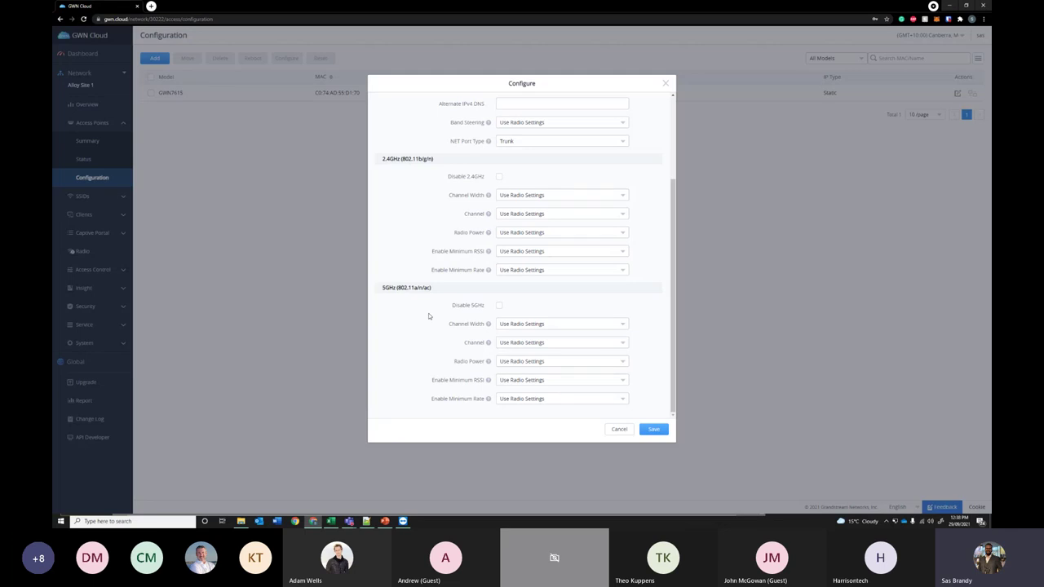
{"action": "scroll", "coordinate": [433, 310], "scroll_direction": "up", "scroll_amount": 3}
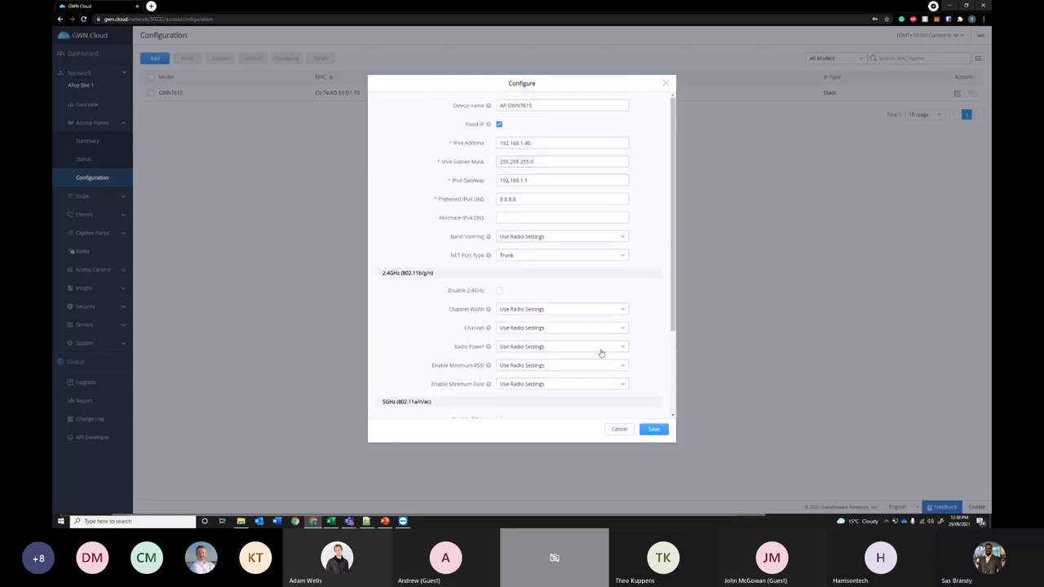
{"action": "left_click", "coordinate": [666, 85]}
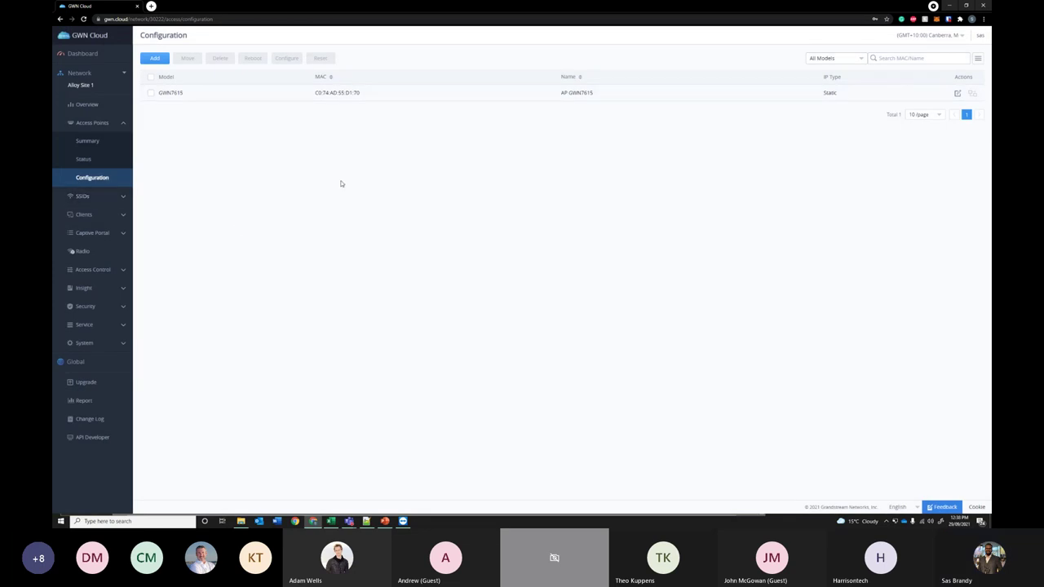
- Look over the SSID usage summary, then open the SSIDs Configuration table listing AlloyWifi
{"action": "left_click", "coordinate": [96, 197]}
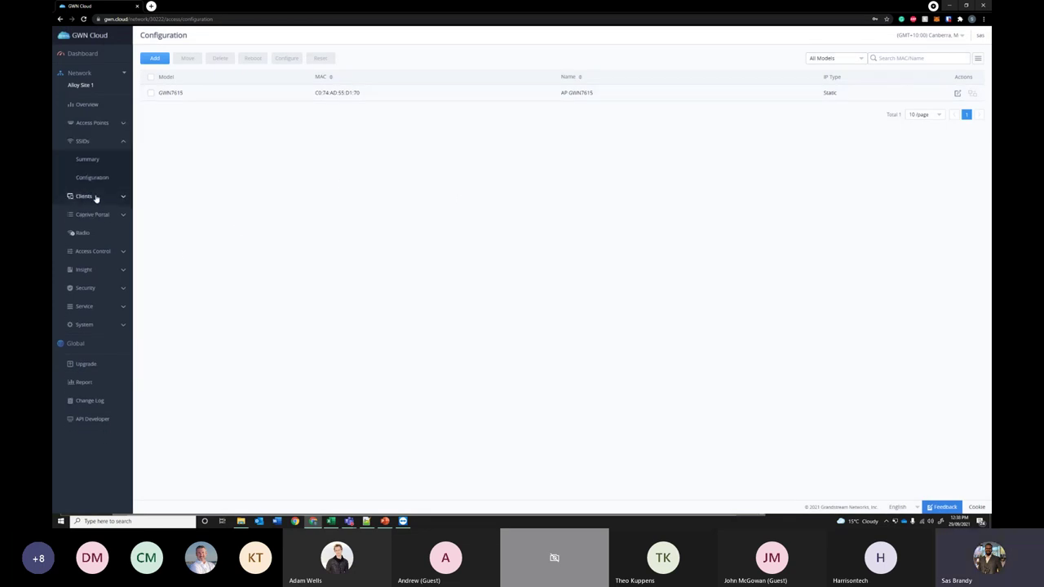
{"action": "left_click", "coordinate": [98, 168]}
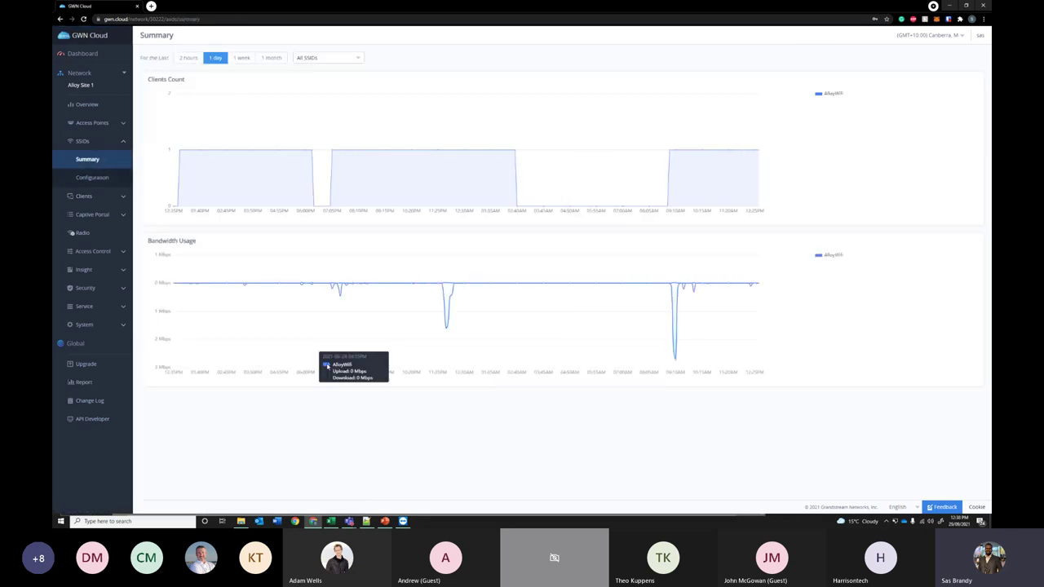
{"action": "left_click", "coordinate": [354, 58]}
{"action": "left_click", "coordinate": [310, 87]}
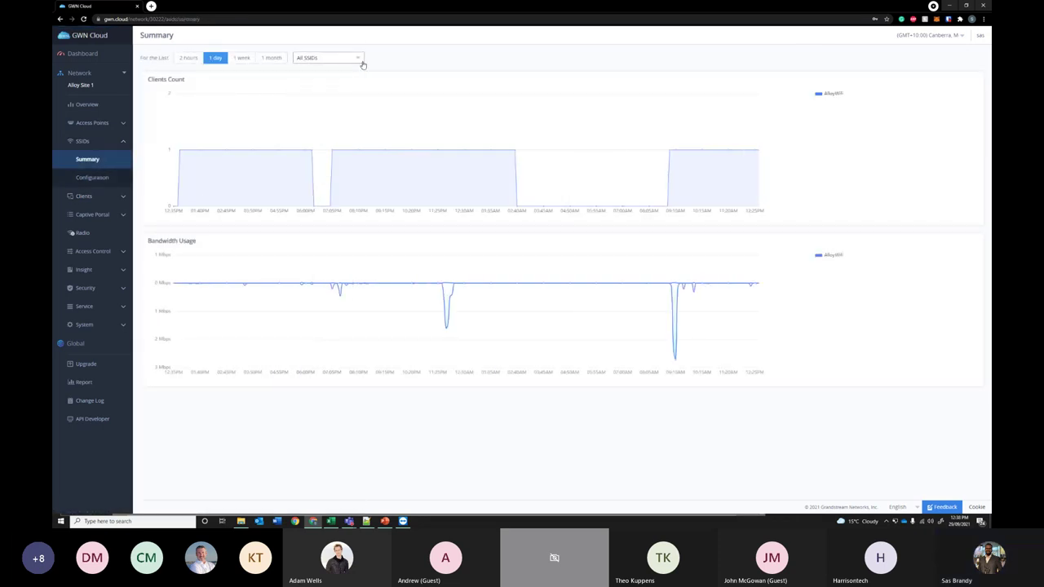
{"action": "left_click", "coordinate": [93, 179]}
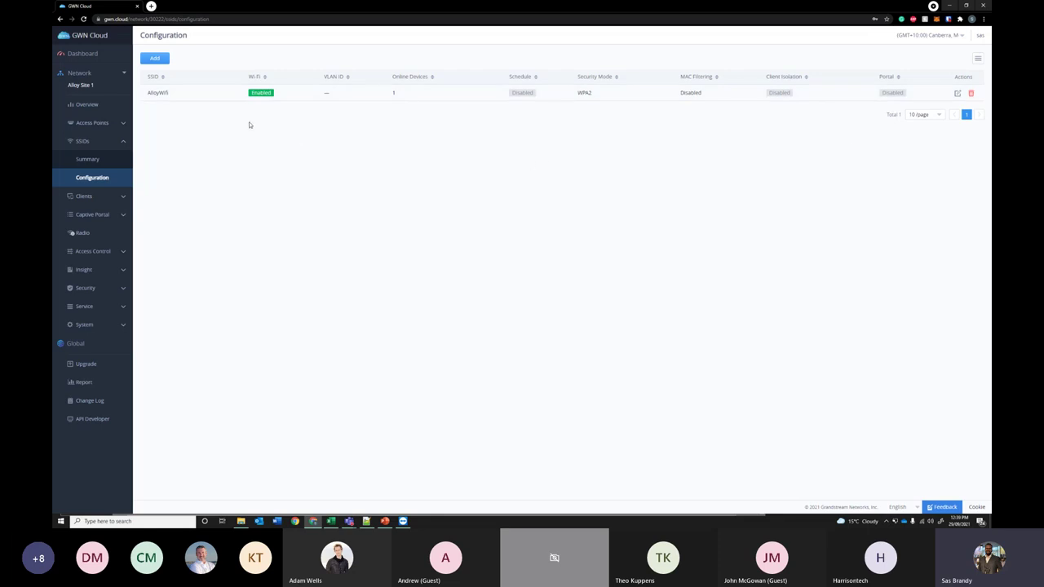
{"action": "left_click", "coordinate": [168, 62]}
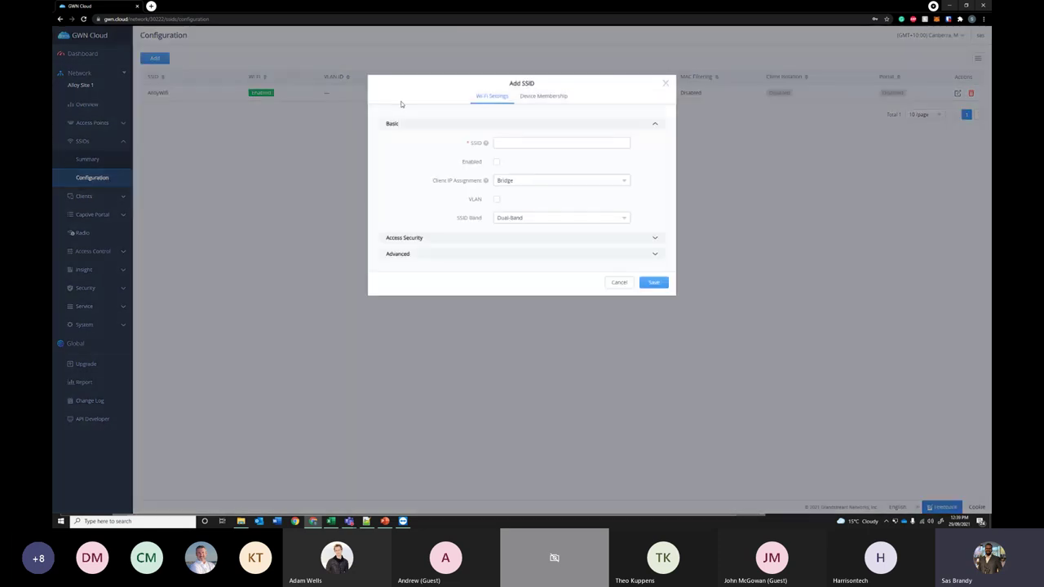
{"action": "left_click", "coordinate": [666, 84]}
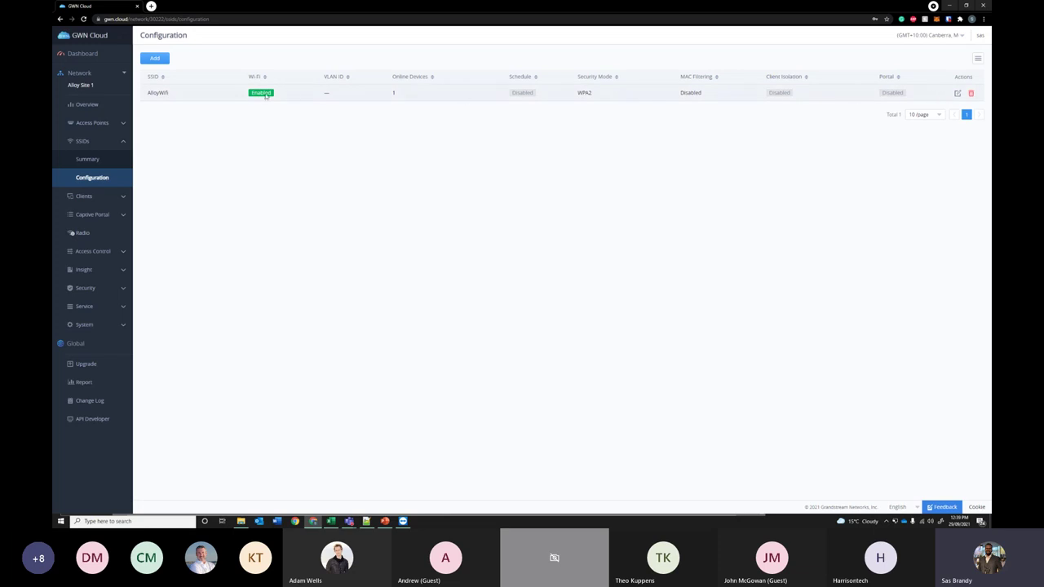
{"action": "left_click", "coordinate": [956, 94]}
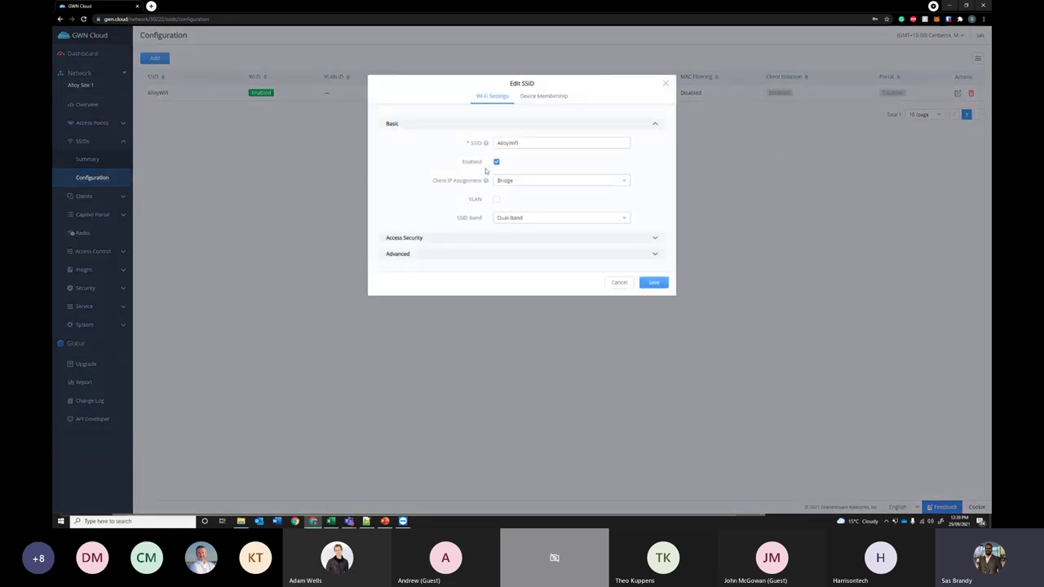
{"action": "left_click", "coordinate": [425, 241]}
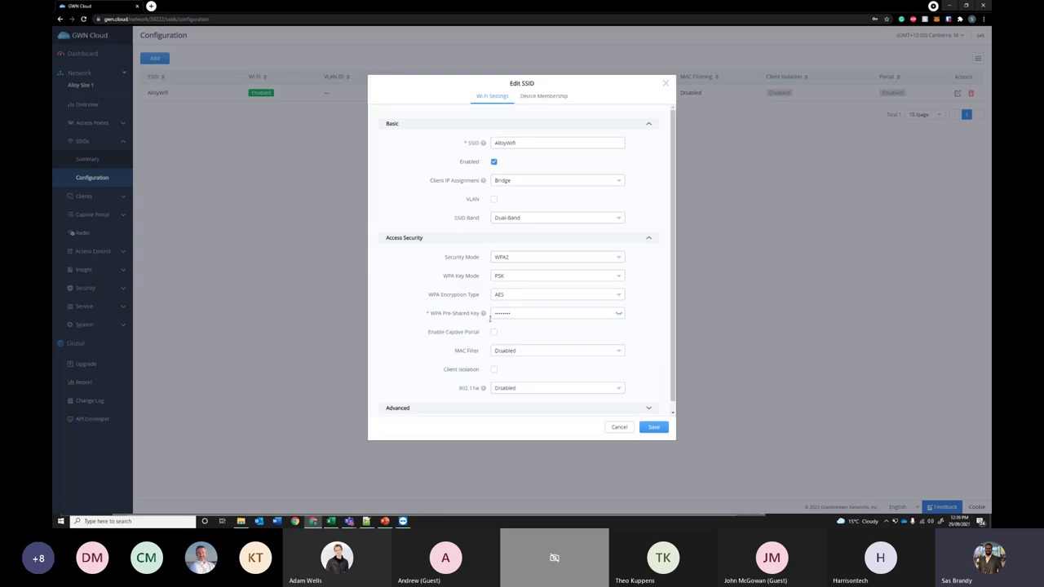
{"action": "scroll", "coordinate": [482, 412], "scroll_direction": "down", "scroll_amount": 1}
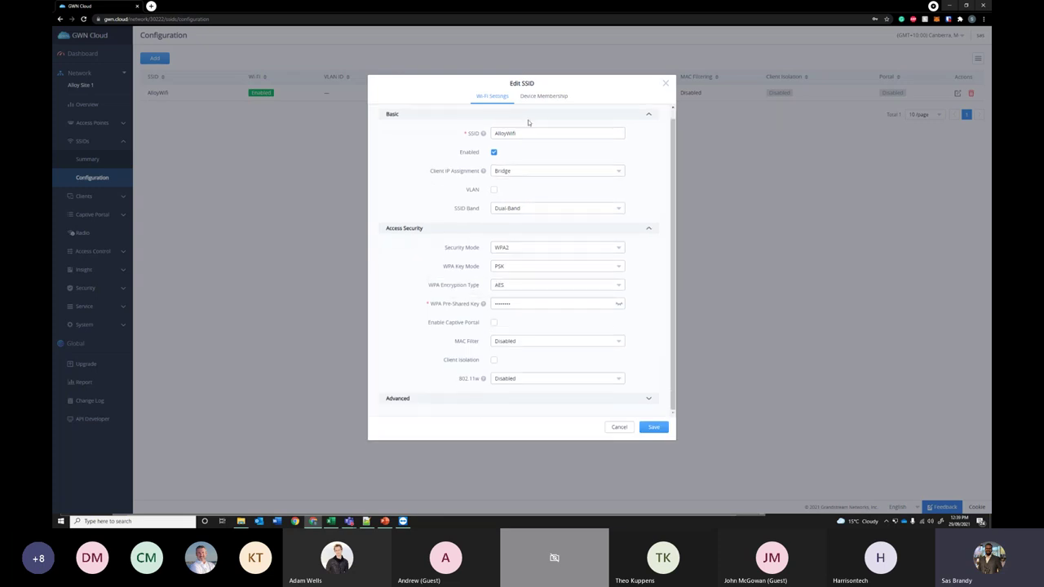
{"action": "left_click", "coordinate": [542, 97]}
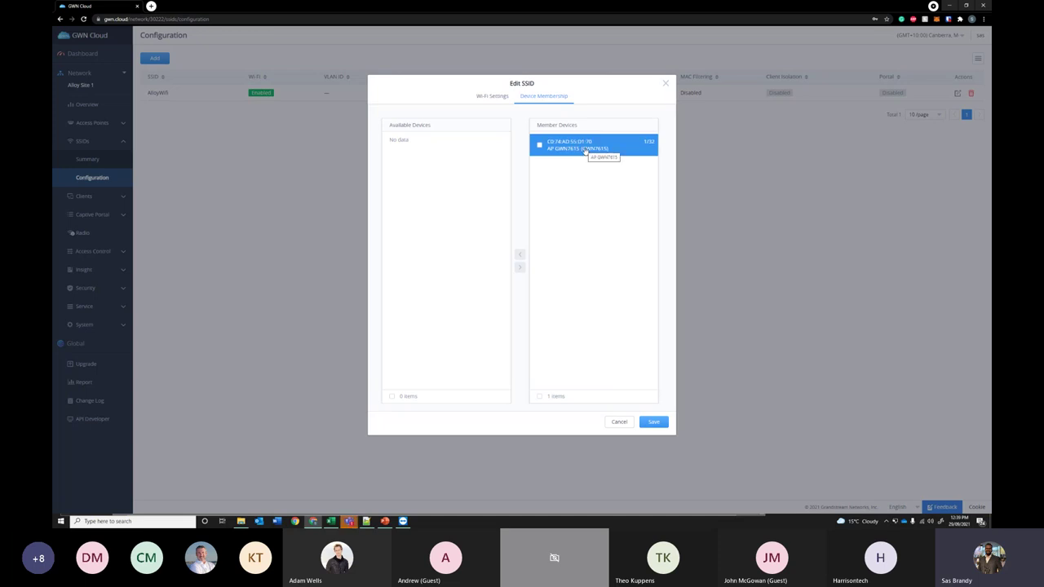
{"action": "left_click", "coordinate": [666, 85]}
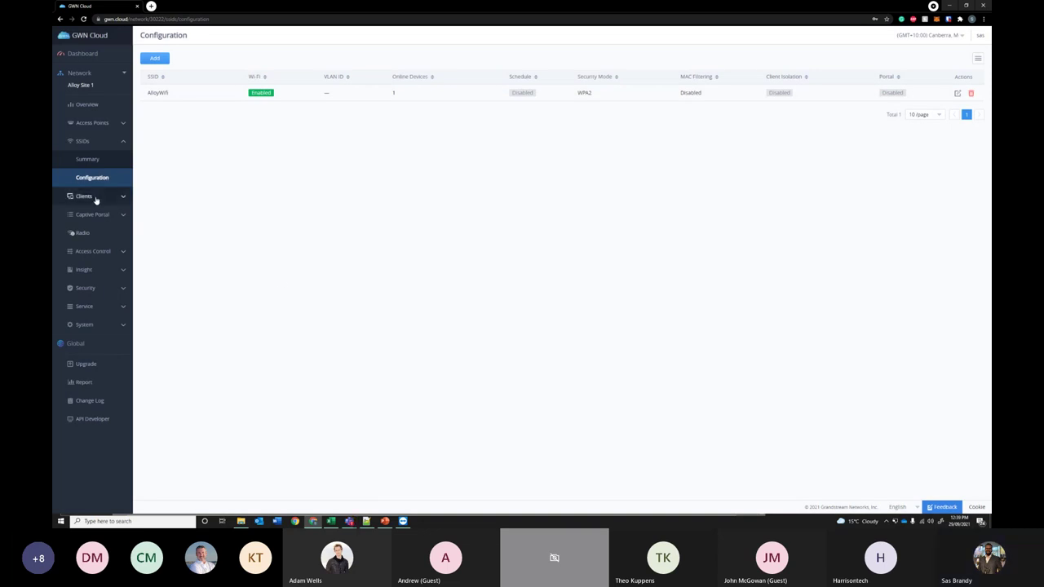
- Open Bandwidth Rules for the iPhone client in Clients > Status, enable it, and apply it to AlloyWifi
{"action": "left_click", "coordinate": [95, 198]}
{"action": "left_click", "coordinate": [85, 195]}
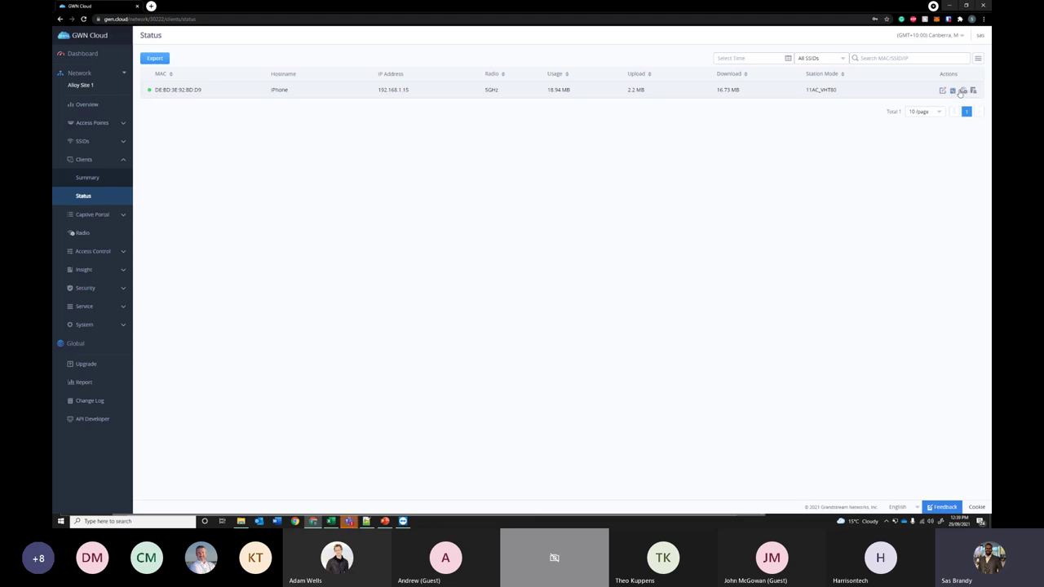
{"action": "left_click", "coordinate": [952, 92]}
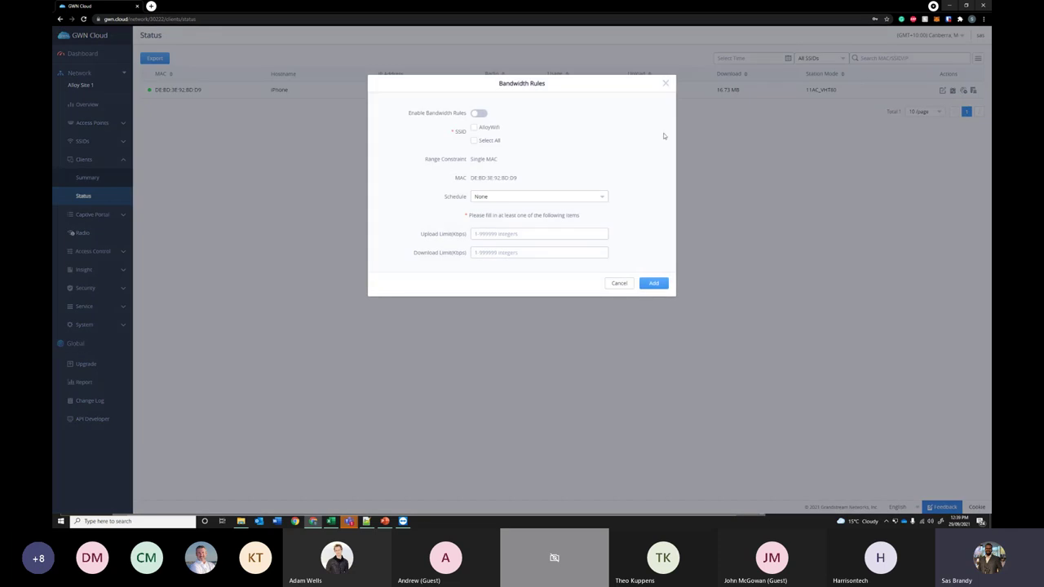
{"action": "left_click", "coordinate": [476, 114]}
{"action": "left_click_drag", "start_coordinate": [524, 179], "coordinate": [470, 184]}
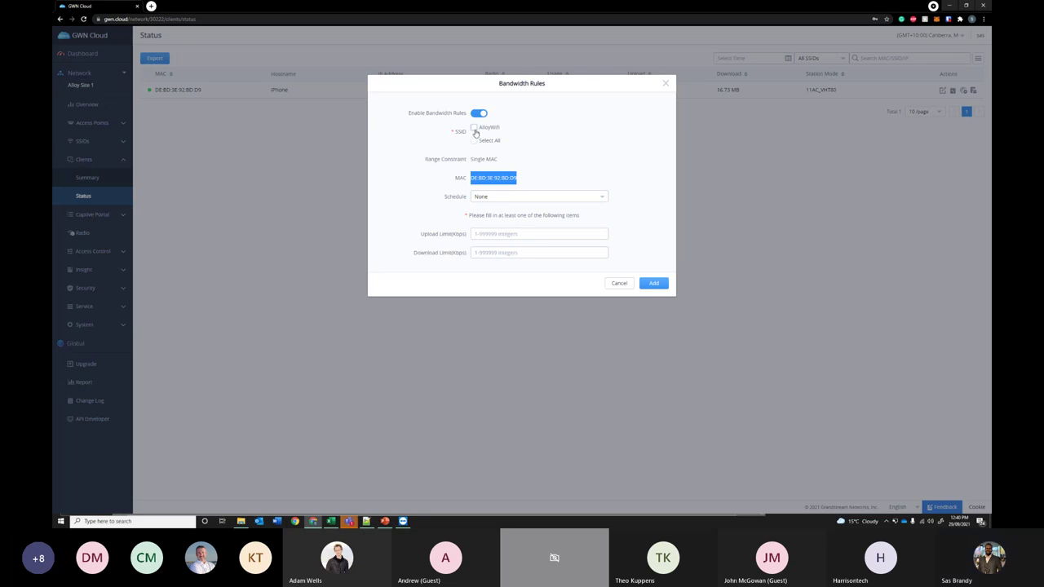
{"action": "left_click", "coordinate": [474, 128]}
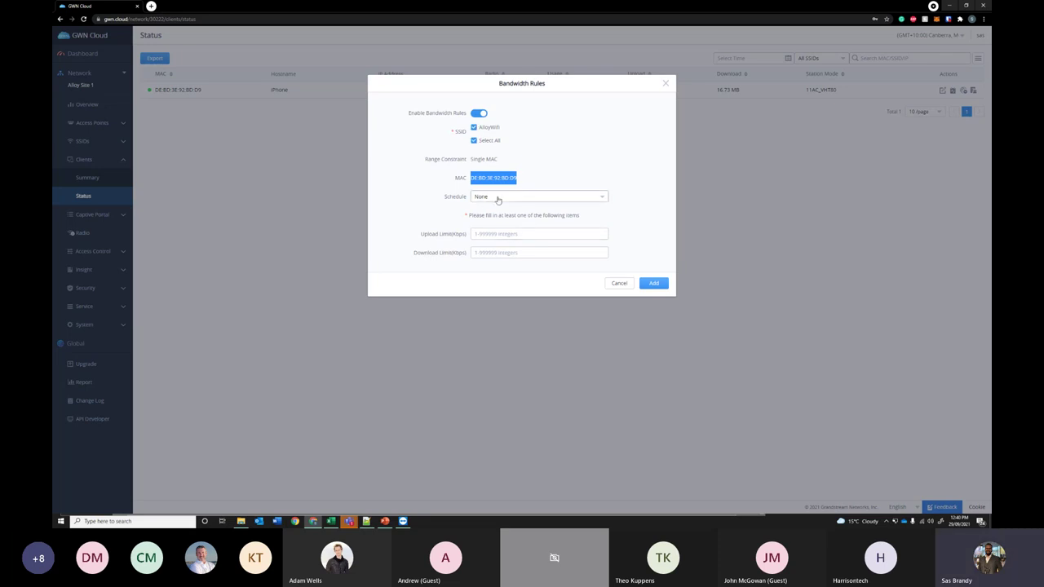
- Keep schedule None, set upload 10000 Kbps and download 50000 Kbps, and add the rule
{"action": "left_click", "coordinate": [496, 198]}
{"action": "left_click", "coordinate": [378, 209]}
{"action": "left_click", "coordinate": [488, 234]}
{"action": "type", "text": "10000"}
{"action": "left_click", "coordinate": [495, 254]}
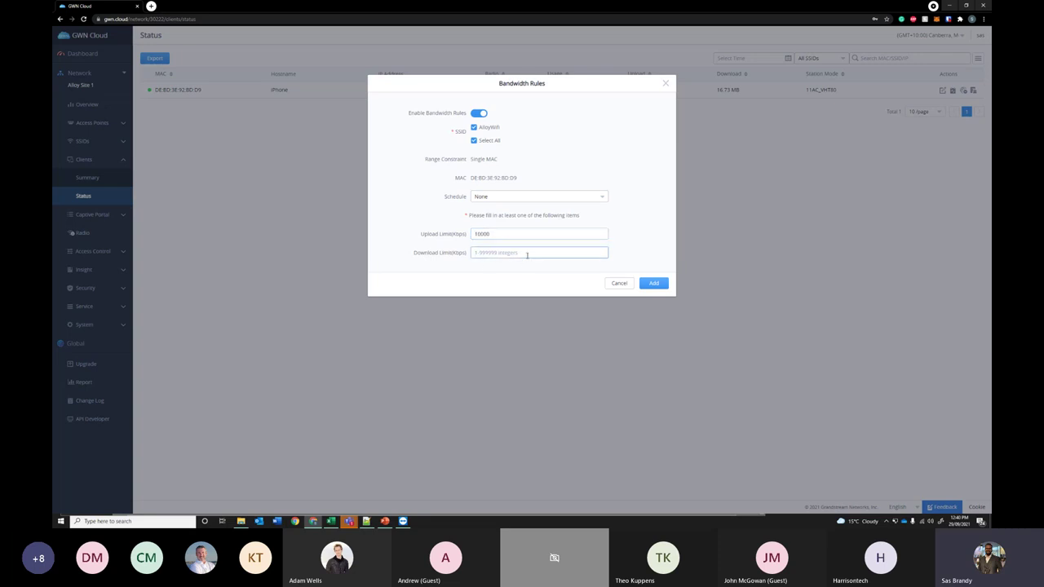
{"action": "type", "text": "5"}
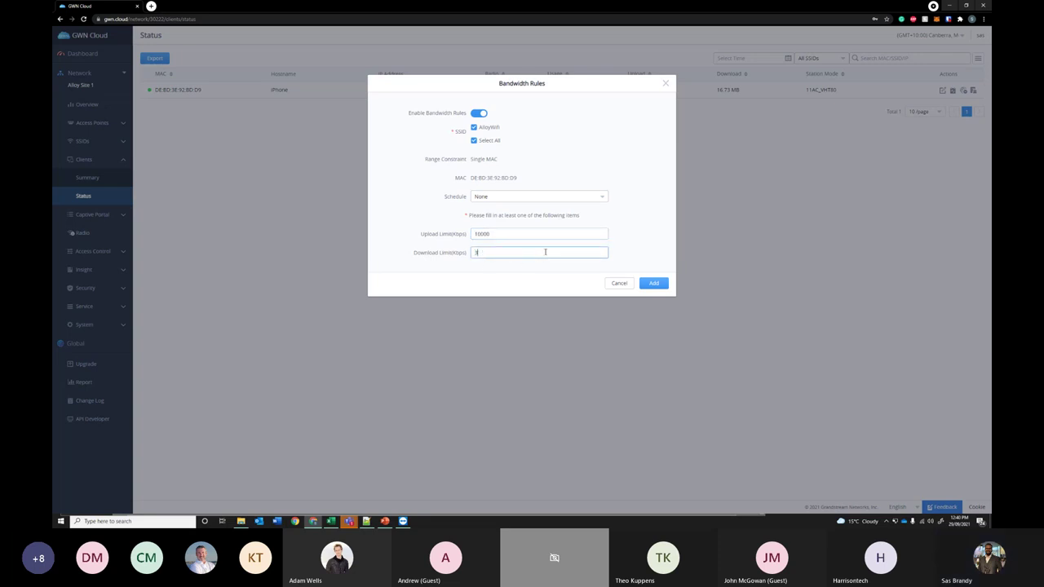
{"action": "type", "text": "0000"}
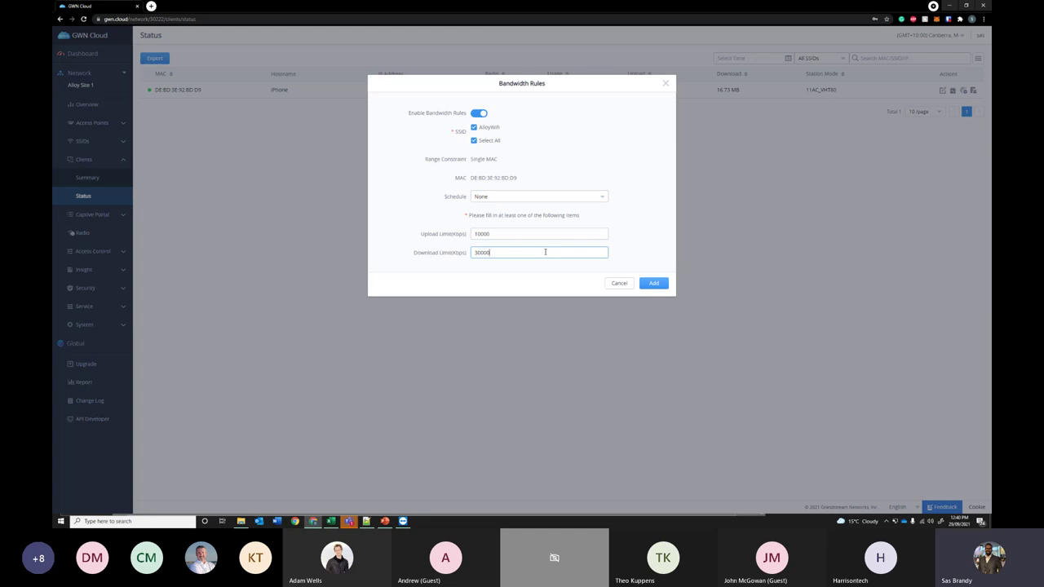
{"action": "left_click", "coordinate": [645, 281]}
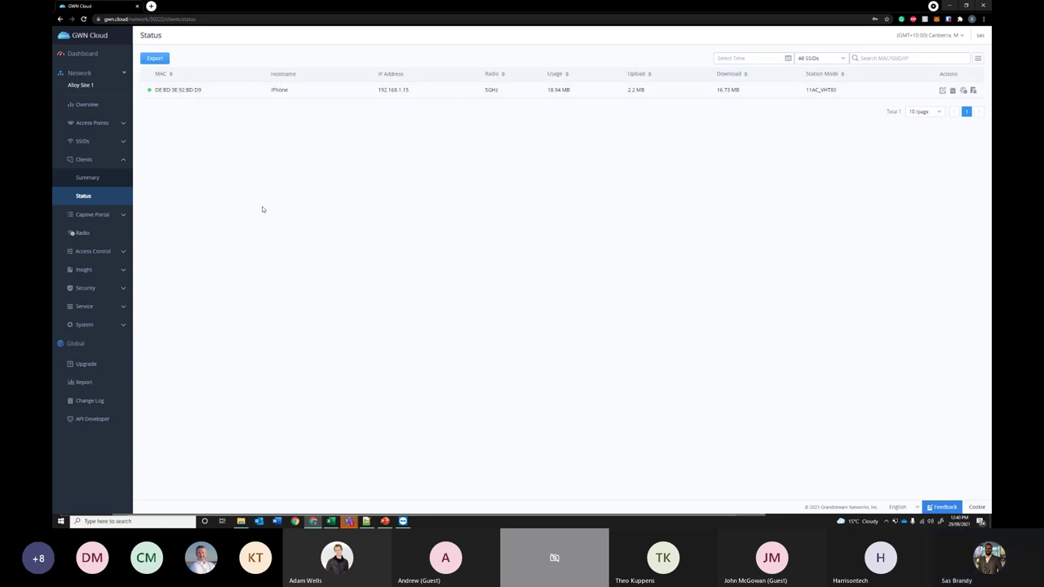
- Expand Captive Portal to list Summary, Guest, Policy List, Splash Page and Vouchers
{"action": "left_click", "coordinate": [103, 214]}
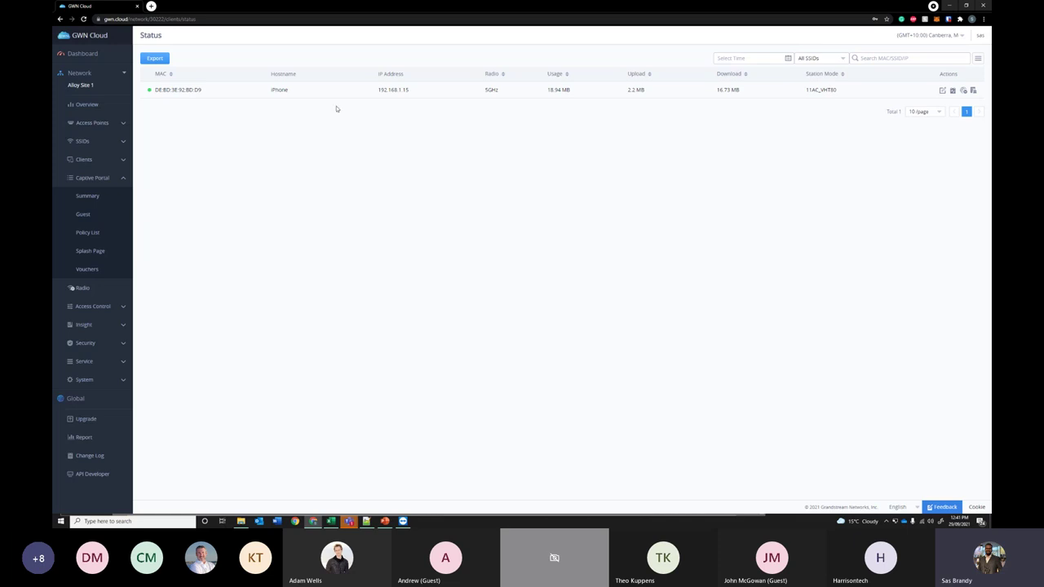
- Create a new splash page and inspect its Grandstream logo and login buttons blocks
{"action": "left_click", "coordinate": [98, 251]}
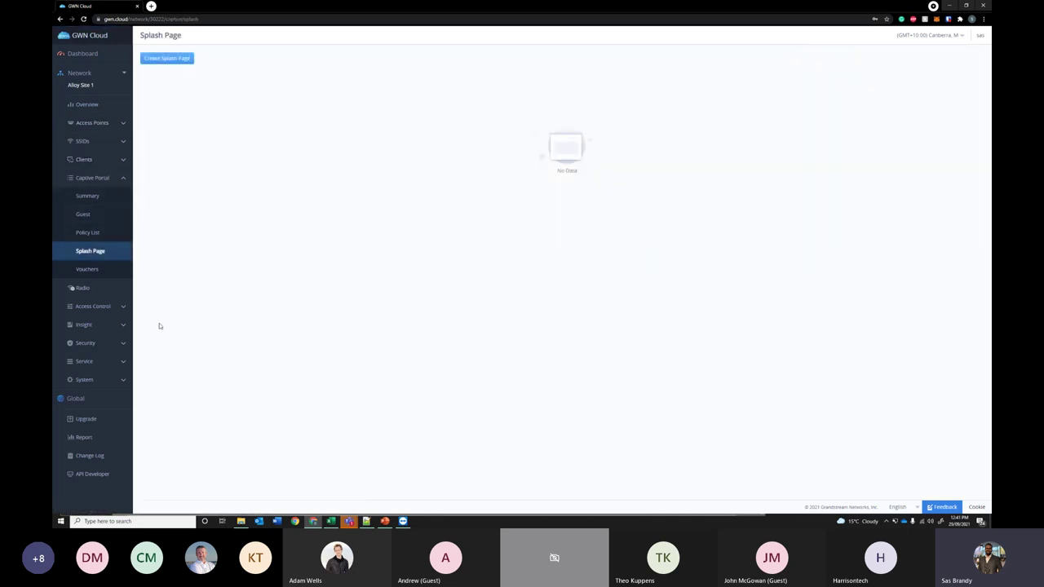
{"action": "left_click", "coordinate": [160, 59]}
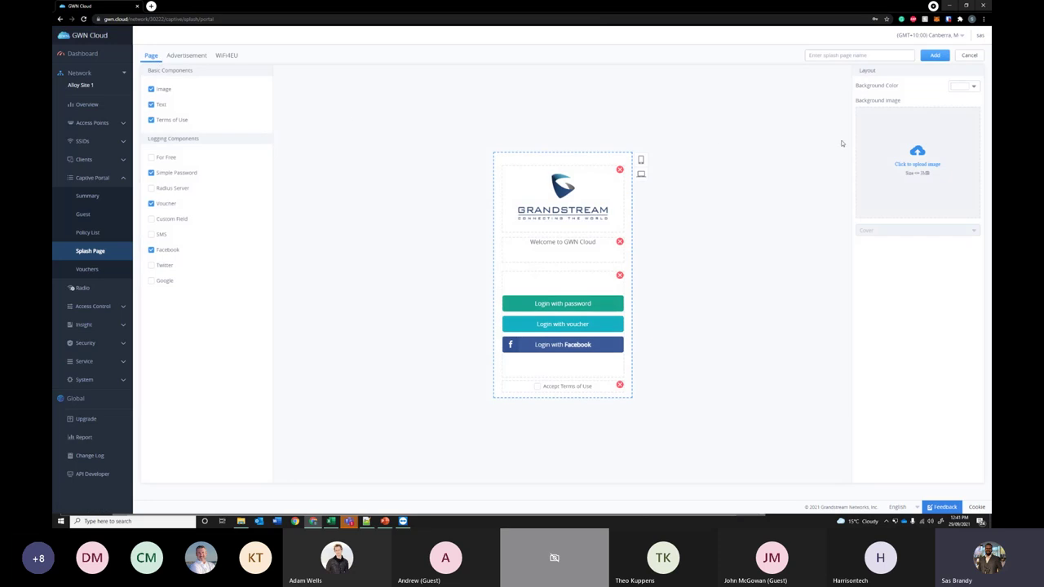
{"action": "left_click", "coordinate": [585, 194]}
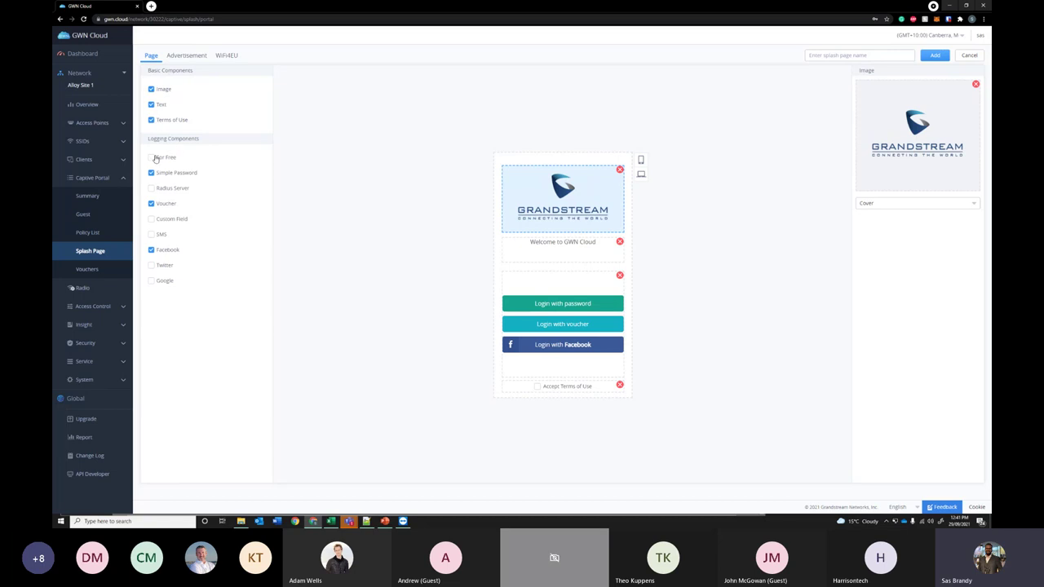
{"action": "left_click", "coordinate": [150, 158]}
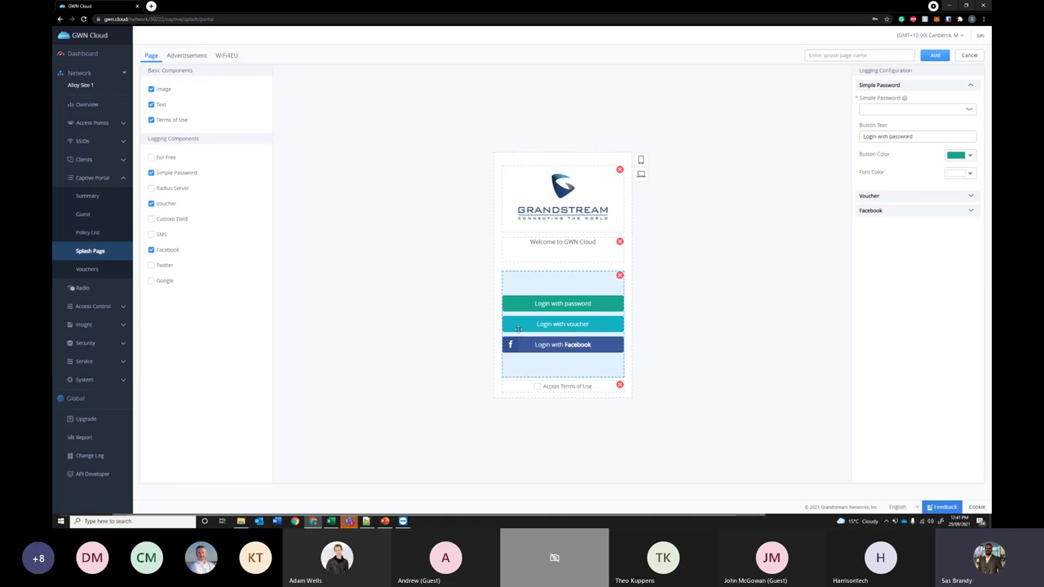
- Preview the splash page on phone and laptop, check the Advertisement tab, and return to Page
{"action": "left_click", "coordinate": [641, 159]}
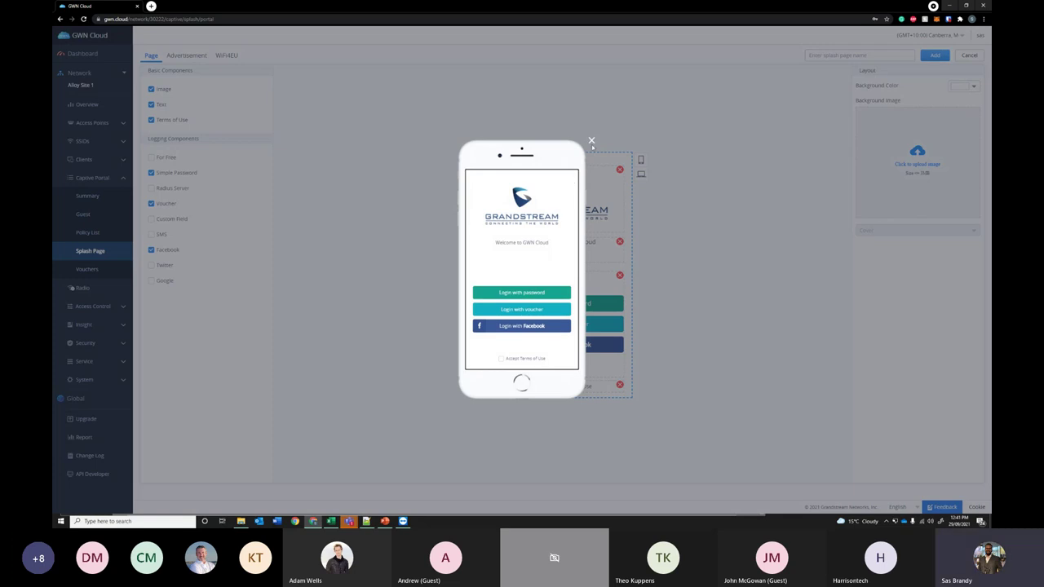
{"action": "left_click", "coordinate": [593, 143]}
{"action": "left_click", "coordinate": [641, 174]}
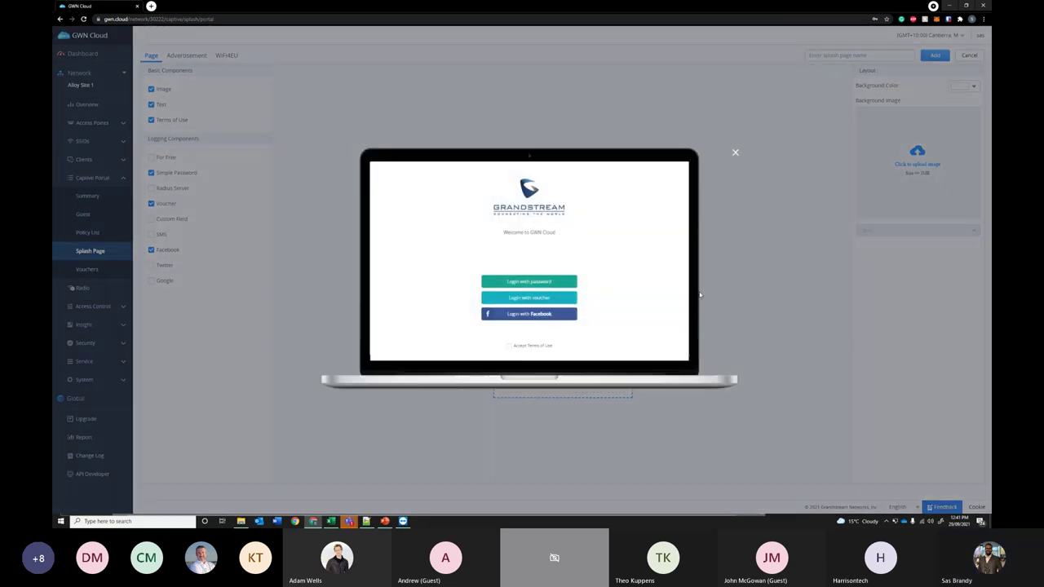
{"action": "left_click", "coordinate": [735, 153]}
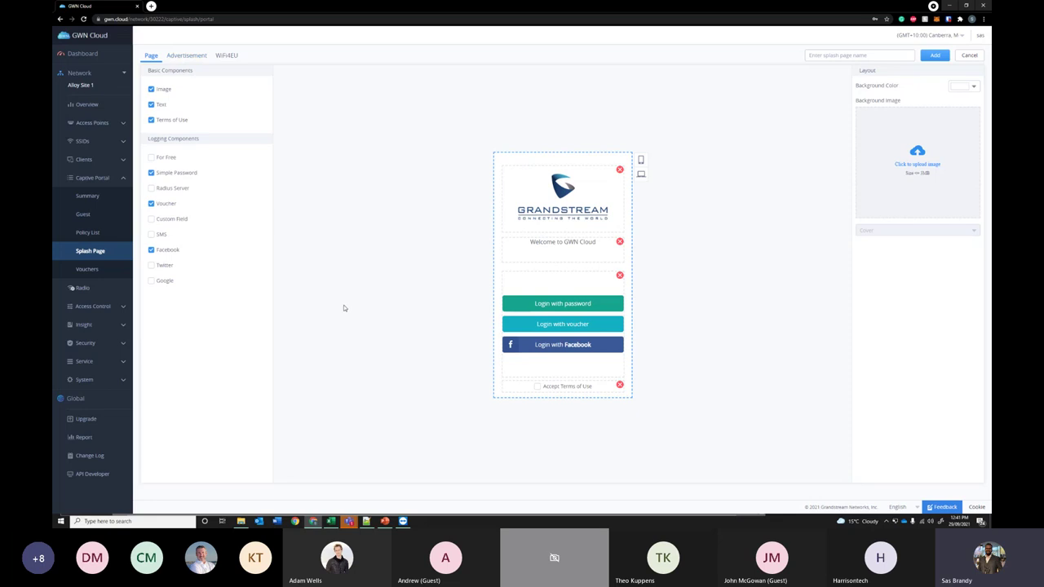
{"action": "left_click", "coordinate": [195, 57]}
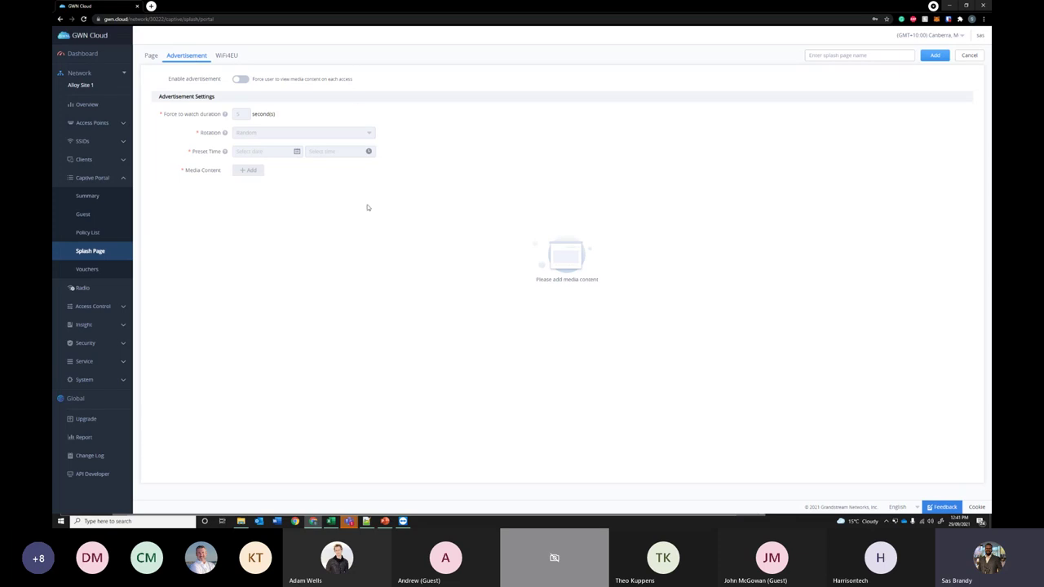
{"action": "left_click", "coordinate": [152, 56]}
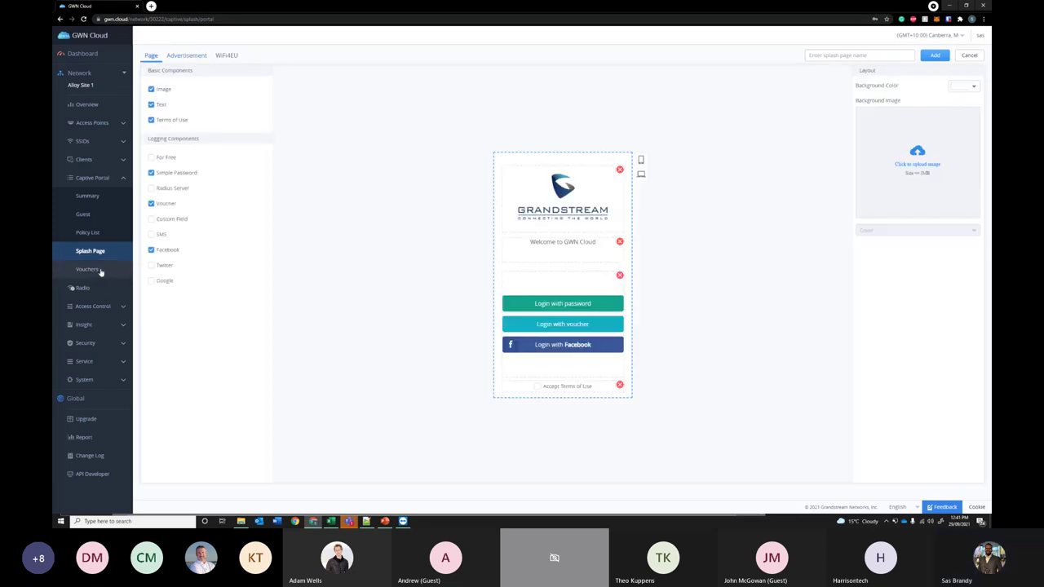
- Look over the Radio settings, then open Access Control > Access List showing the Global Blacklist
{"action": "left_click", "coordinate": [84, 288]}
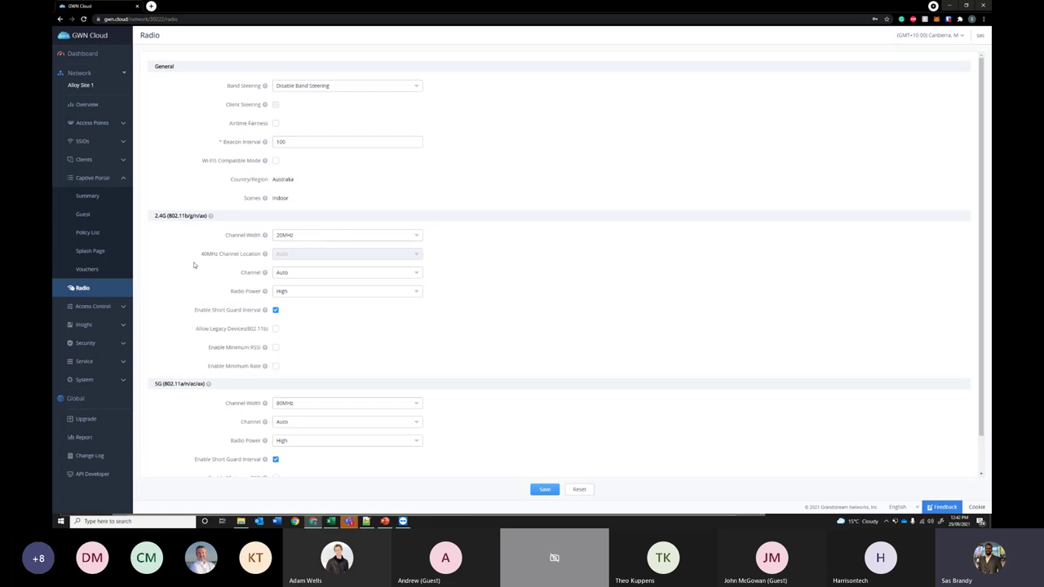
{"action": "scroll", "coordinate": [331, 130], "scroll_direction": "down", "scroll_amount": 1}
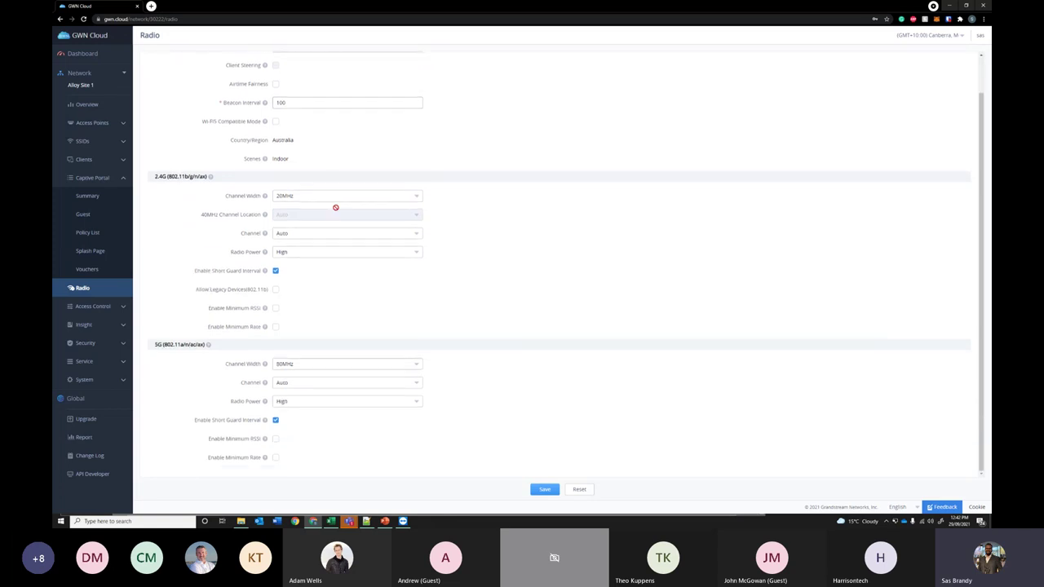
{"action": "left_click", "coordinate": [98, 306]}
{"action": "left_click", "coordinate": [83, 236]}
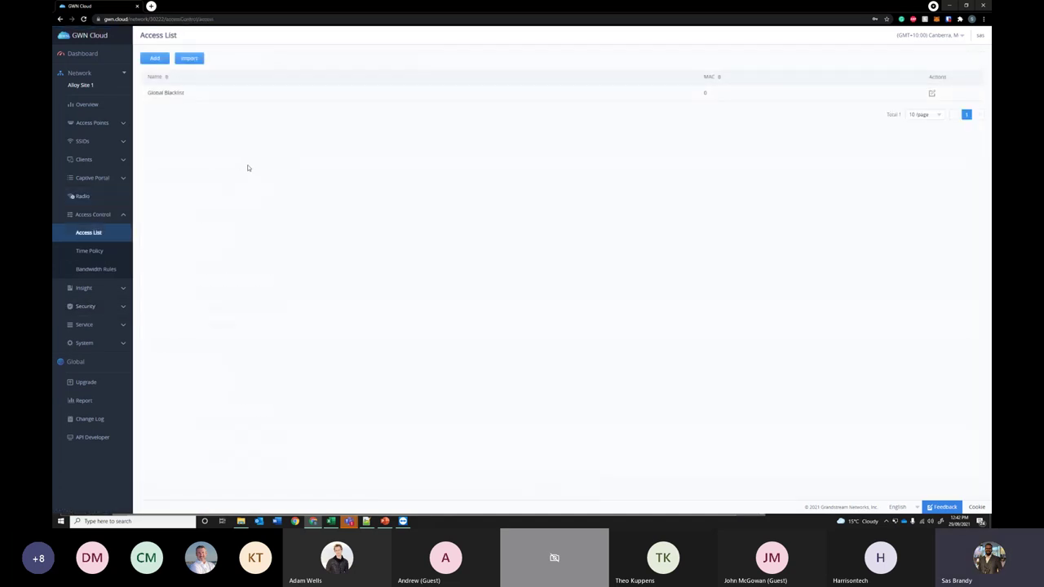
- Inspect the Add access list form and the Global Blacklist MAC editor, discard both, then open Time Policy
{"action": "left_click", "coordinate": [153, 60]}
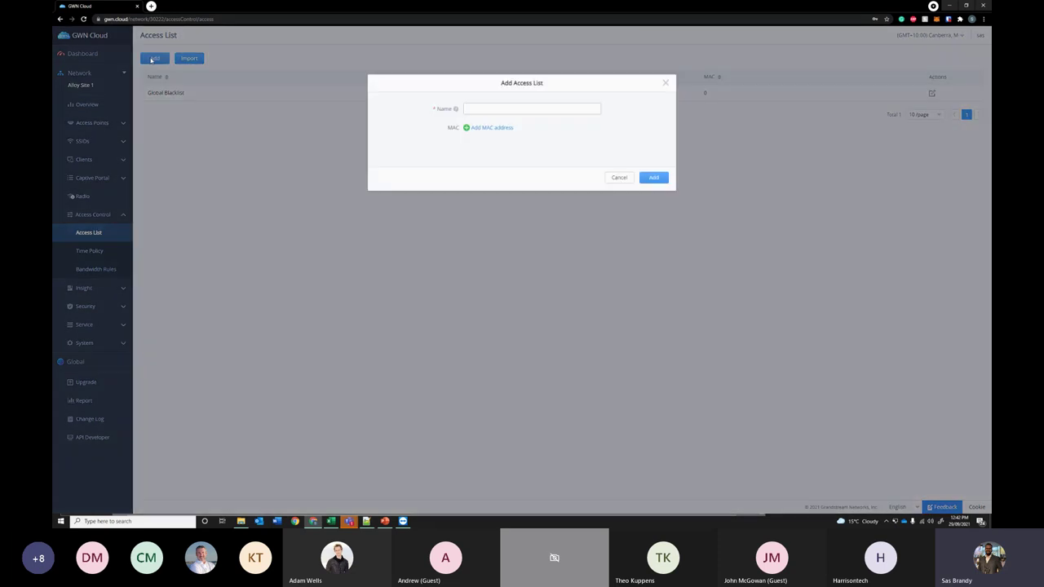
{"action": "left_click", "coordinate": [666, 78]}
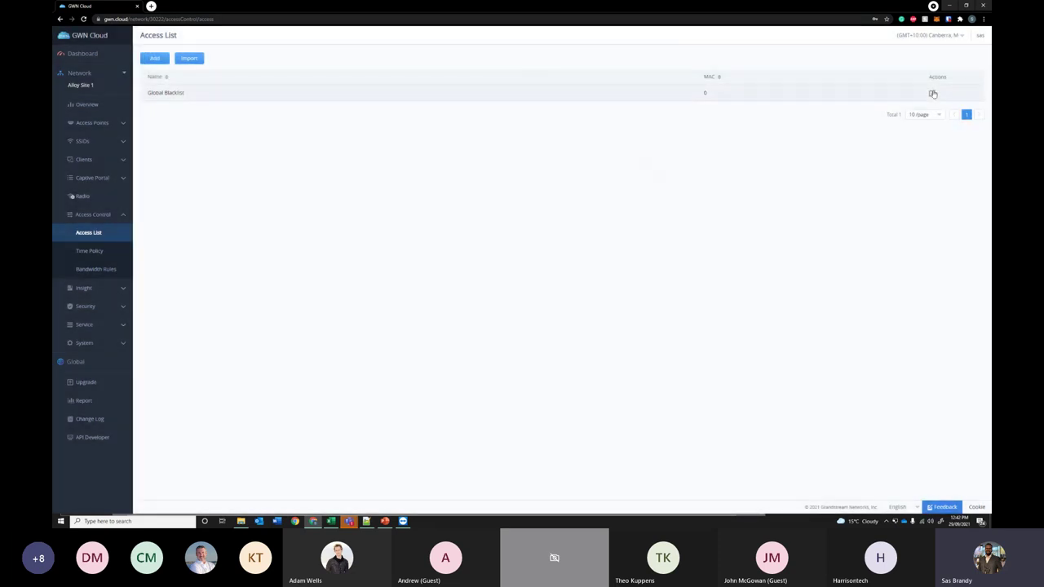
{"action": "left_click", "coordinate": [931, 93]}
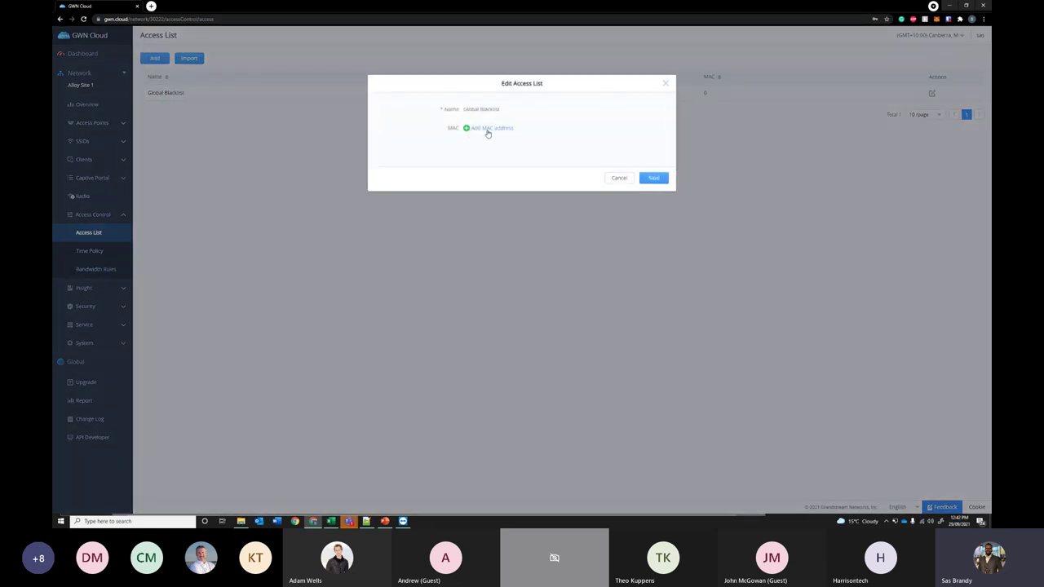
{"action": "left_click", "coordinate": [488, 131]}
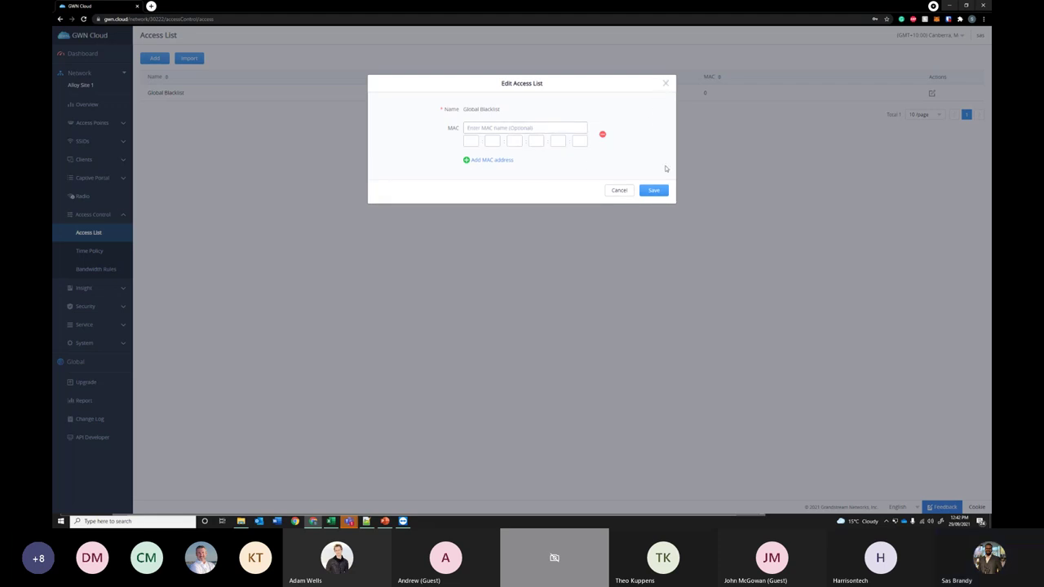
{"action": "left_click", "coordinate": [665, 83]}
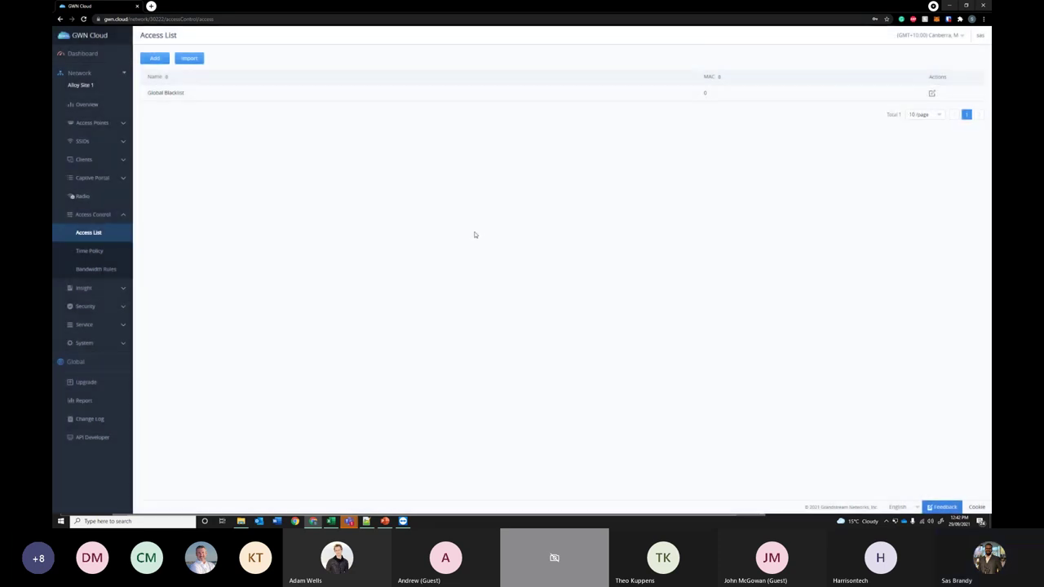
{"action": "left_click", "coordinate": [88, 252]}
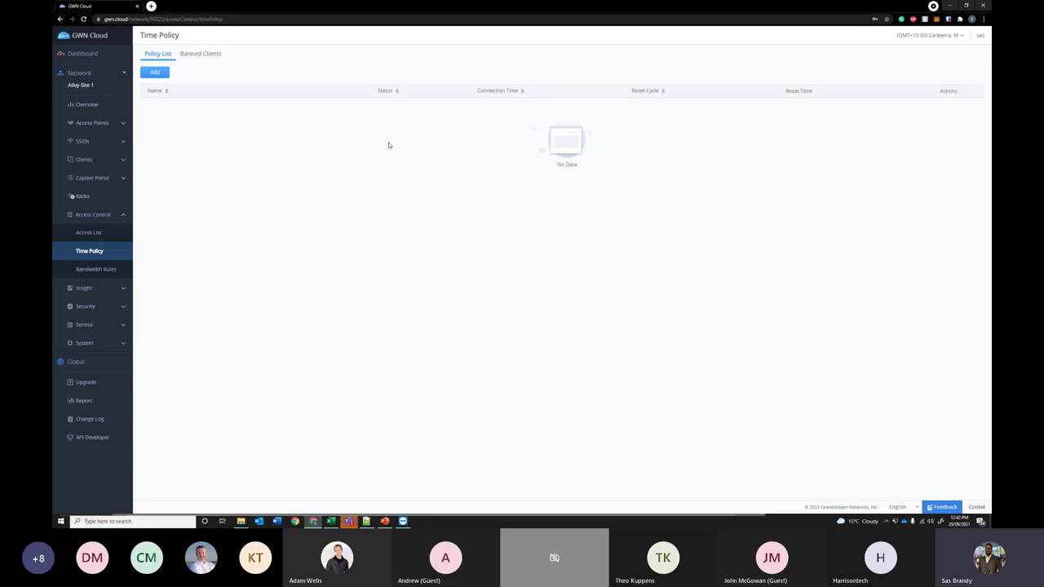
- Try the new time policy's Name and Connection Time fields, discard it, then open Bandwidth Rules
{"action": "left_click", "coordinate": [160, 73]}
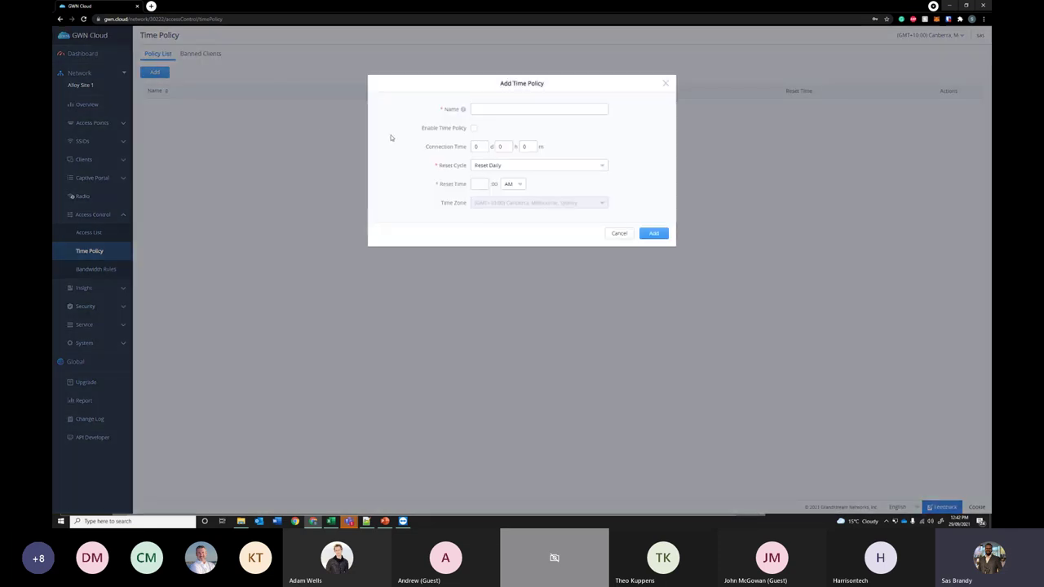
{"action": "left_click", "coordinate": [501, 108]}
{"action": "double_click", "coordinate": [522, 146]}
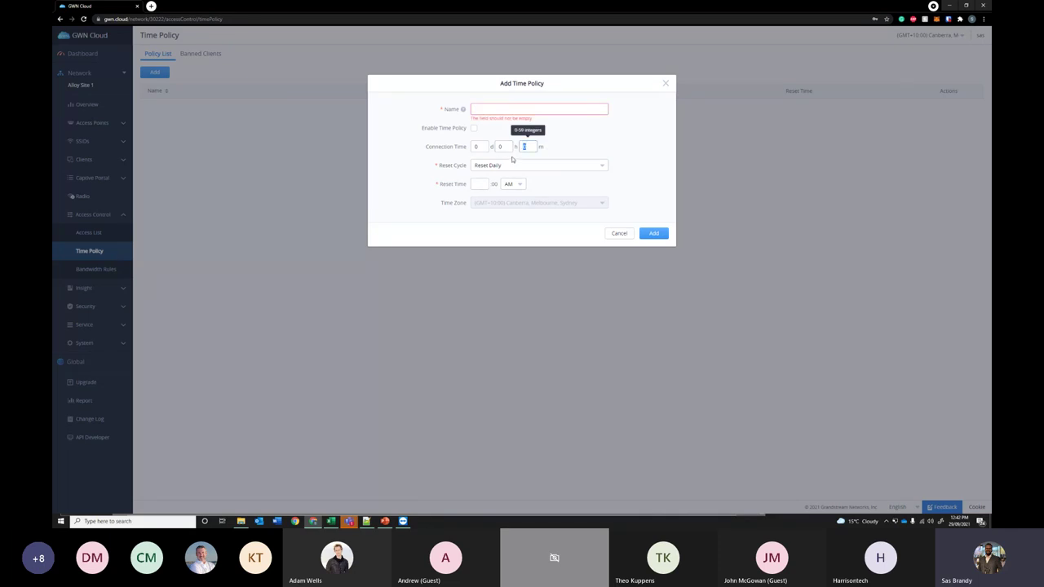
{"action": "mouse_move", "coordinate": [460, 113]}
{"action": "type", "text": "0"}
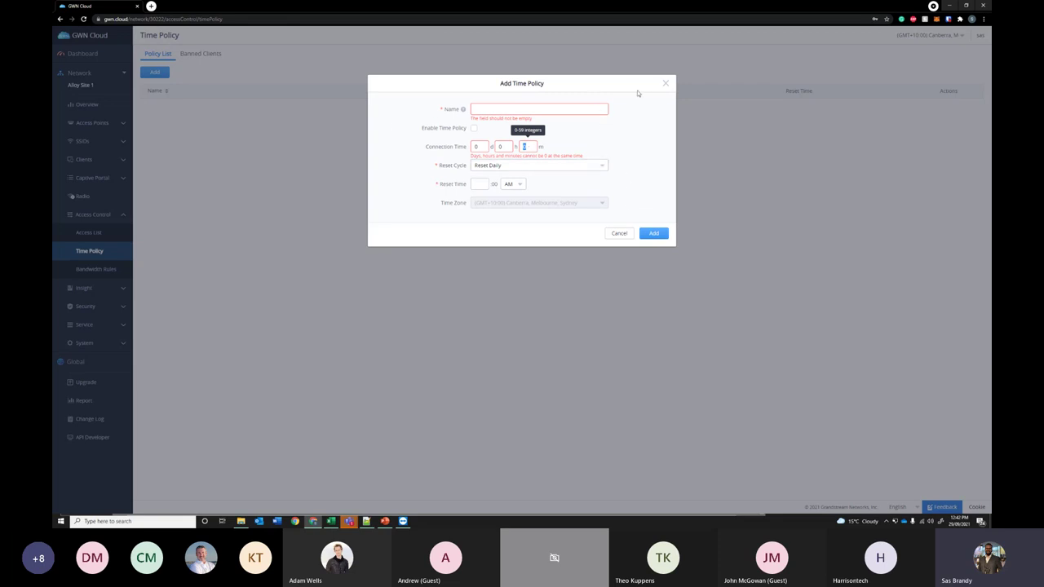
{"action": "left_click", "coordinate": [666, 84]}
{"action": "left_click", "coordinate": [105, 271]}
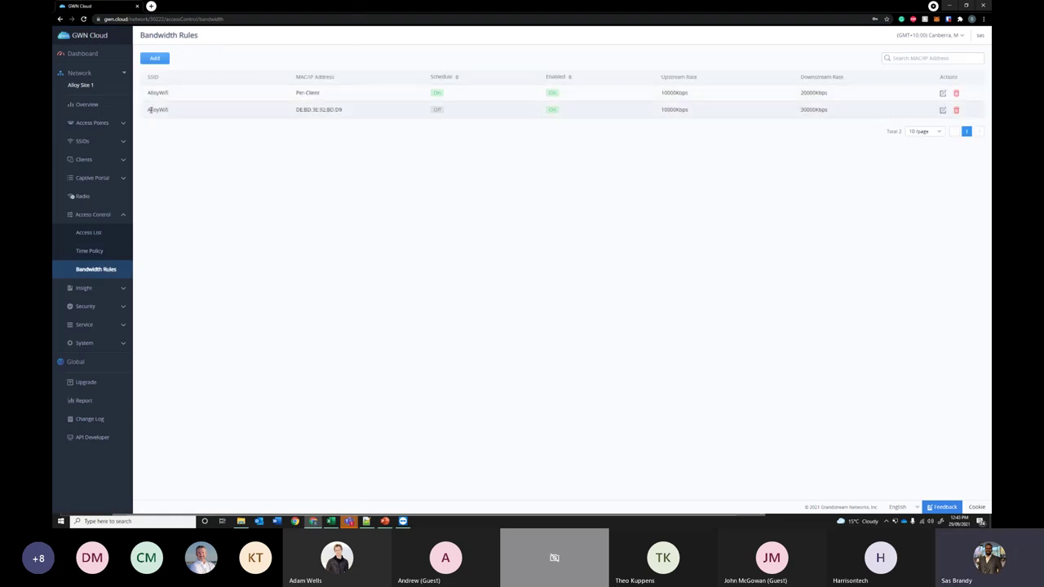
- Review the first AlloyWifi rule's 10000 upload limit and Office Hours schedule, cancelling without changes
{"action": "left_click_drag", "start_coordinate": [151, 108], "coordinate": [364, 114]}
{"action": "left_click", "coordinate": [368, 145]}
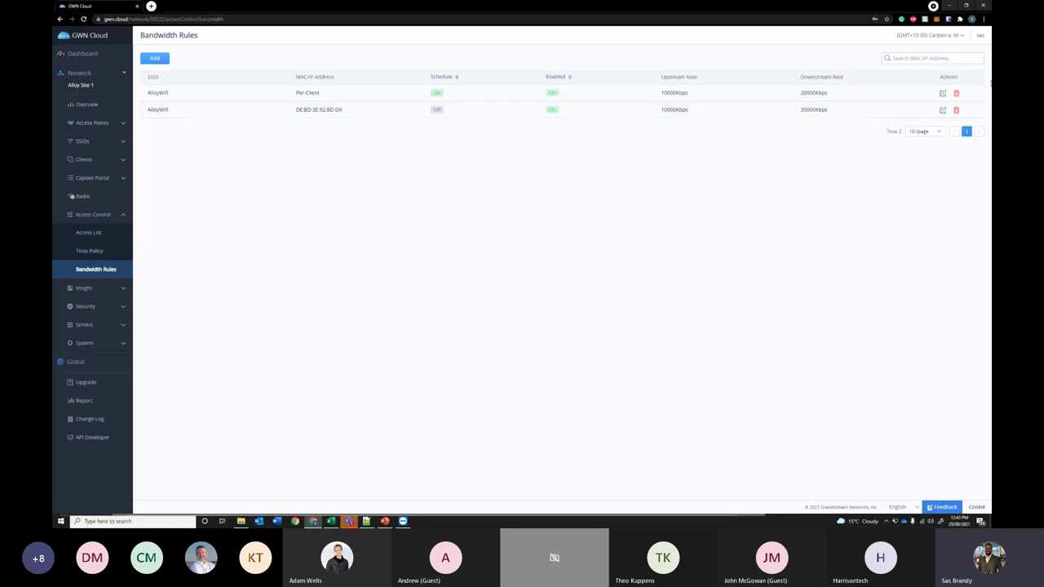
{"action": "left_click", "coordinate": [943, 95]}
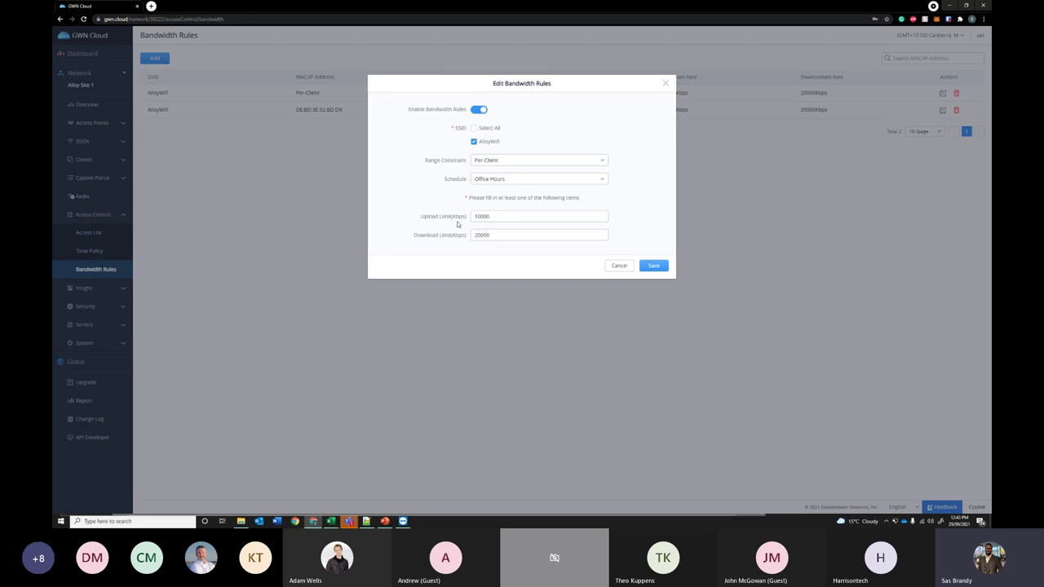
{"action": "double_click", "coordinate": [491, 216]}
{"action": "left_click", "coordinate": [425, 241]}
{"action": "left_click", "coordinate": [553, 180]}
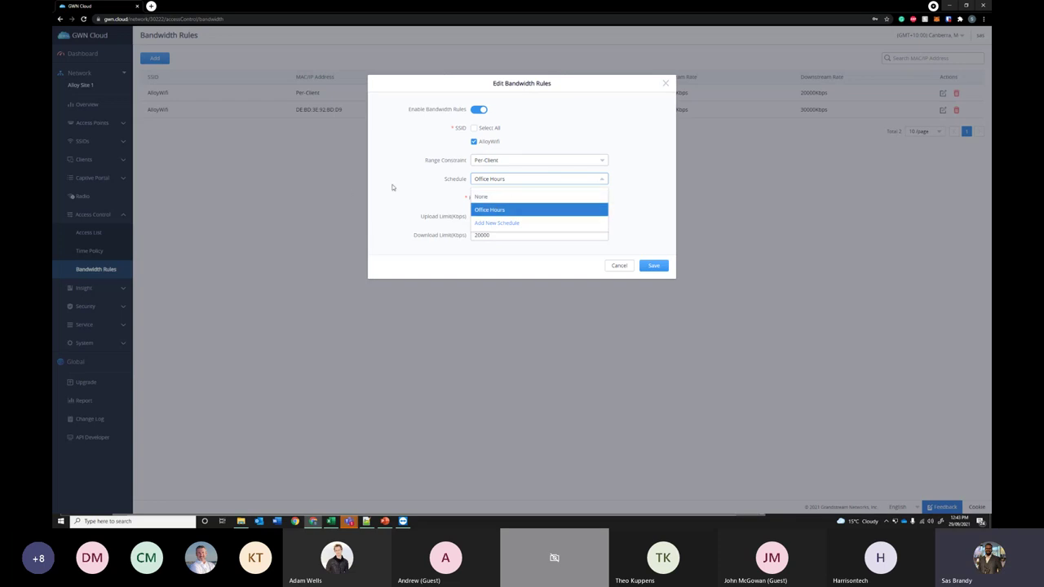
{"action": "left_click", "coordinate": [437, 193]}
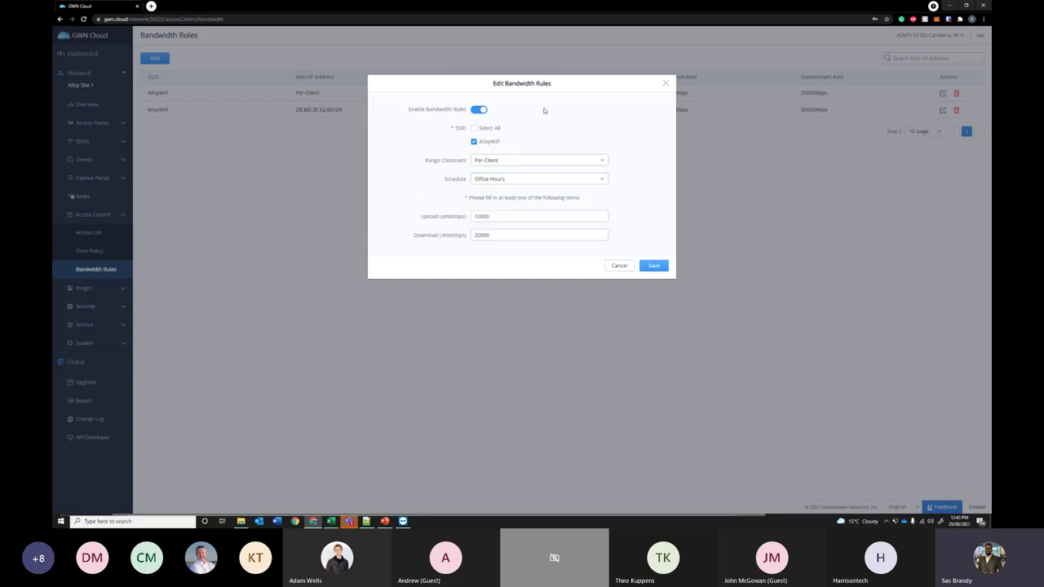
{"action": "left_click", "coordinate": [619, 265]}
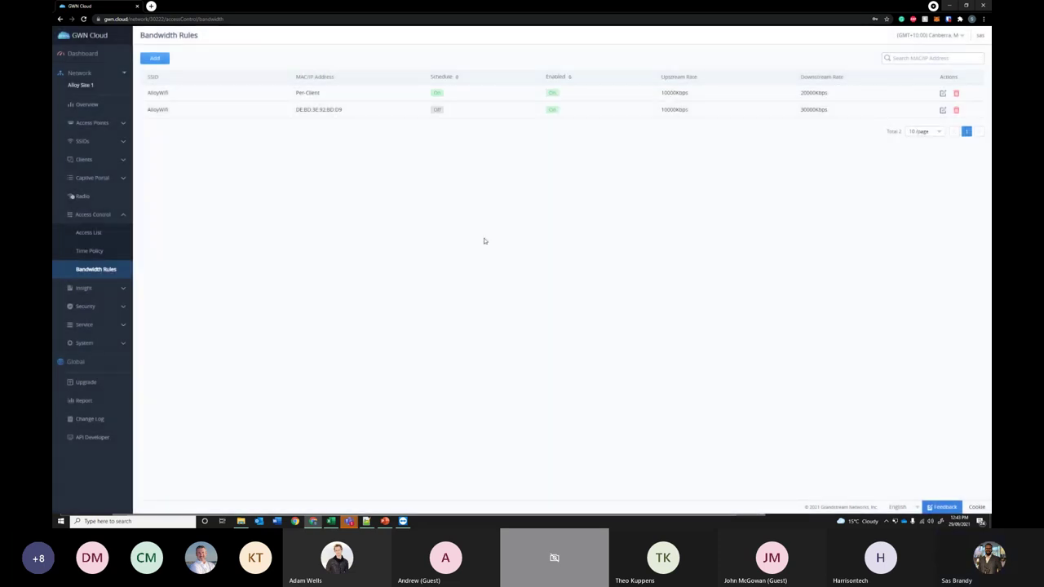
- Open Security > Firewall and browse a new outbound rule's protocol (Any) and policy (Permit) without adding it
{"action": "left_click", "coordinate": [107, 305]}
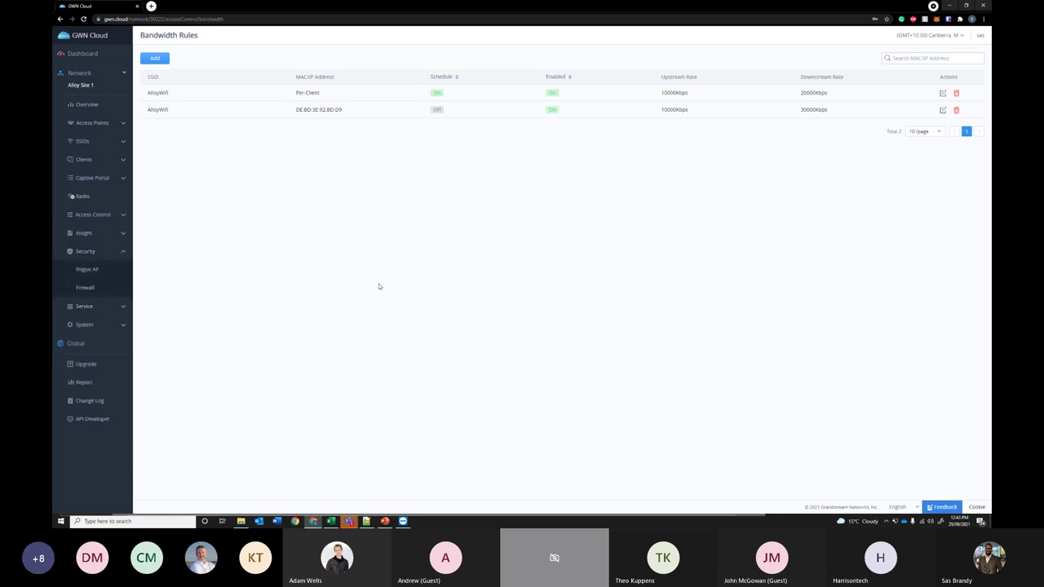
{"action": "left_click", "coordinate": [105, 291]}
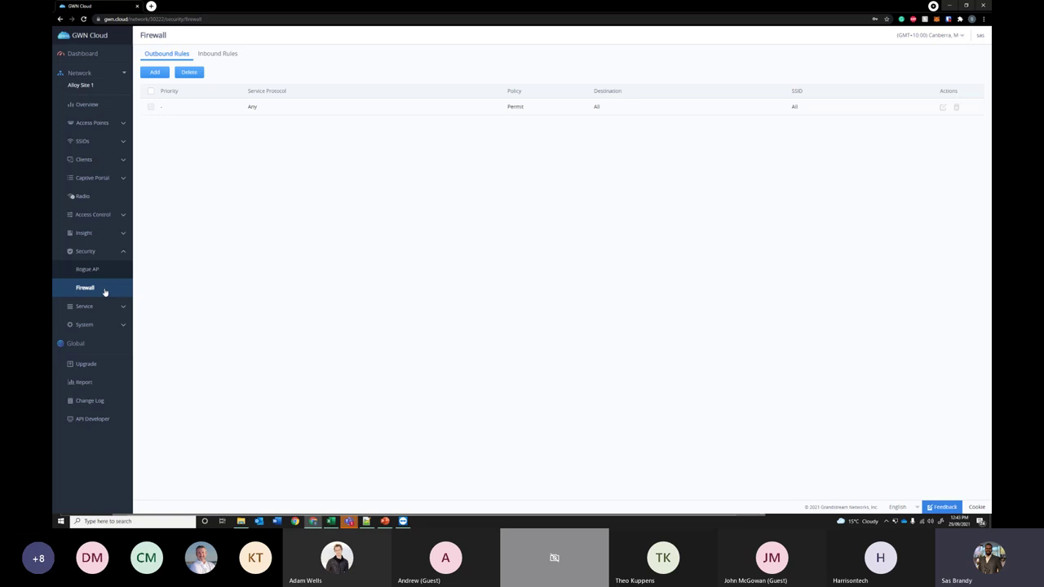
{"action": "left_click", "coordinate": [154, 72]}
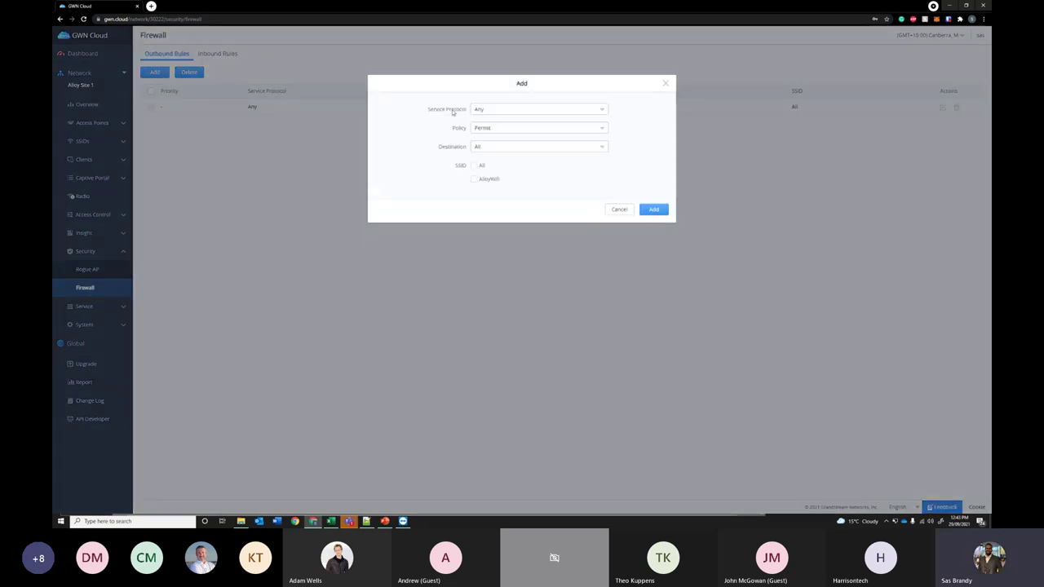
{"action": "left_click", "coordinate": [492, 109]}
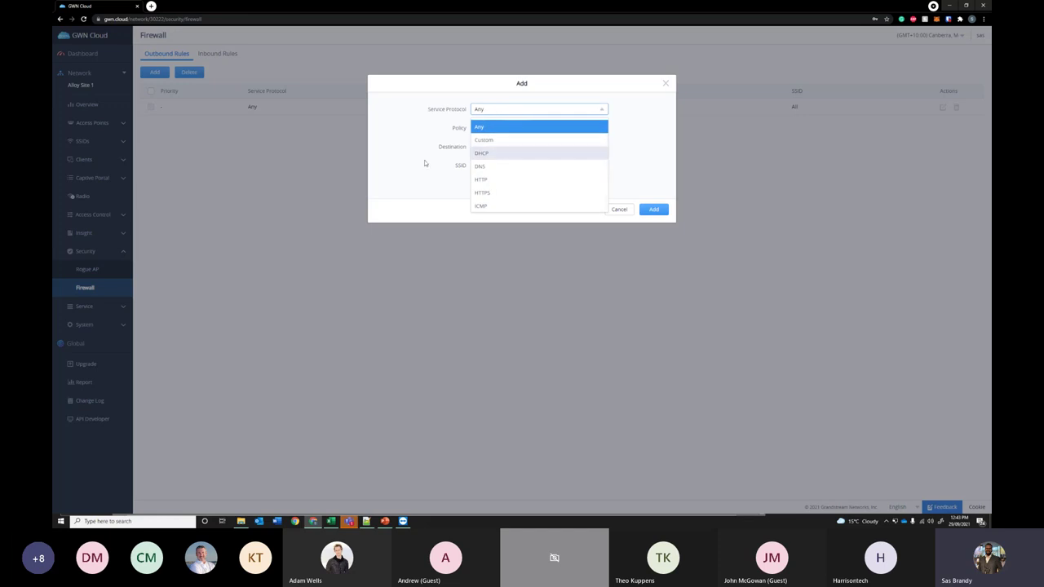
{"action": "left_click", "coordinate": [427, 146]}
{"action": "left_click", "coordinate": [501, 128]}
{"action": "left_click", "coordinate": [502, 145]}
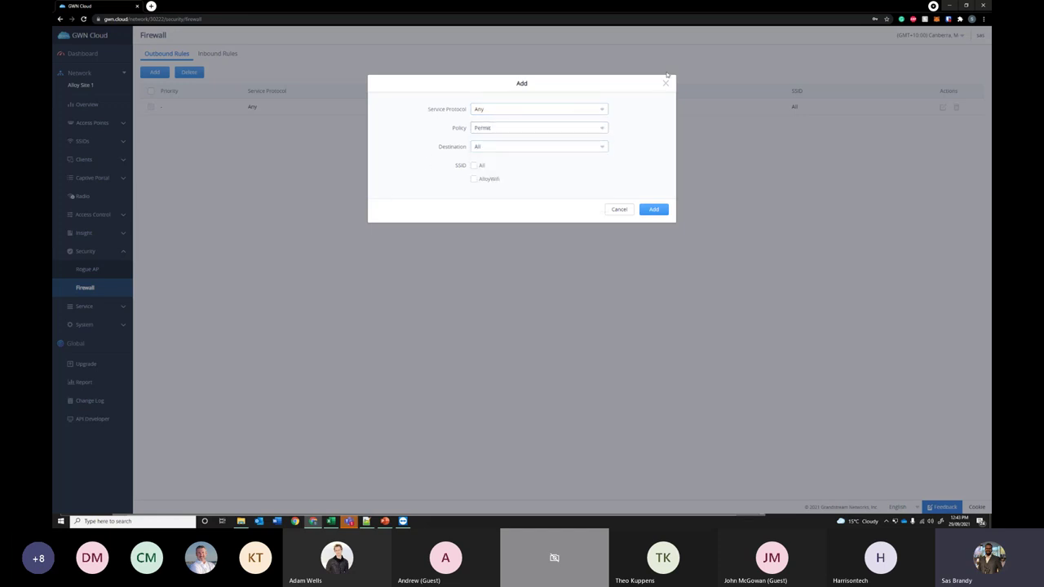
{"action": "left_click", "coordinate": [665, 85]}
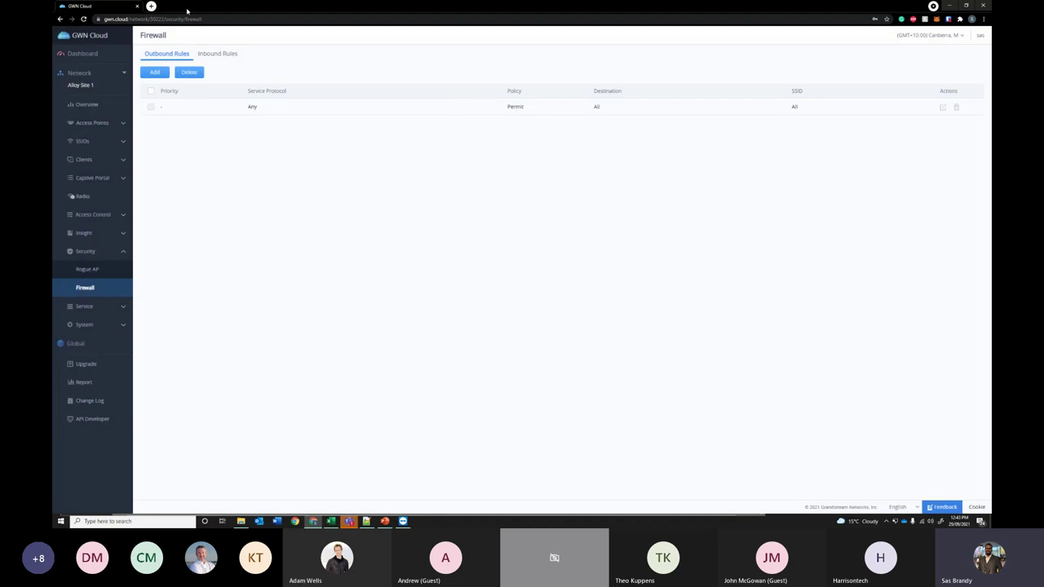
- On the Inbound Rules tab, open the new rule form and close it without adding anything
{"action": "left_click", "coordinate": [221, 54]}
{"action": "left_click", "coordinate": [154, 71]}
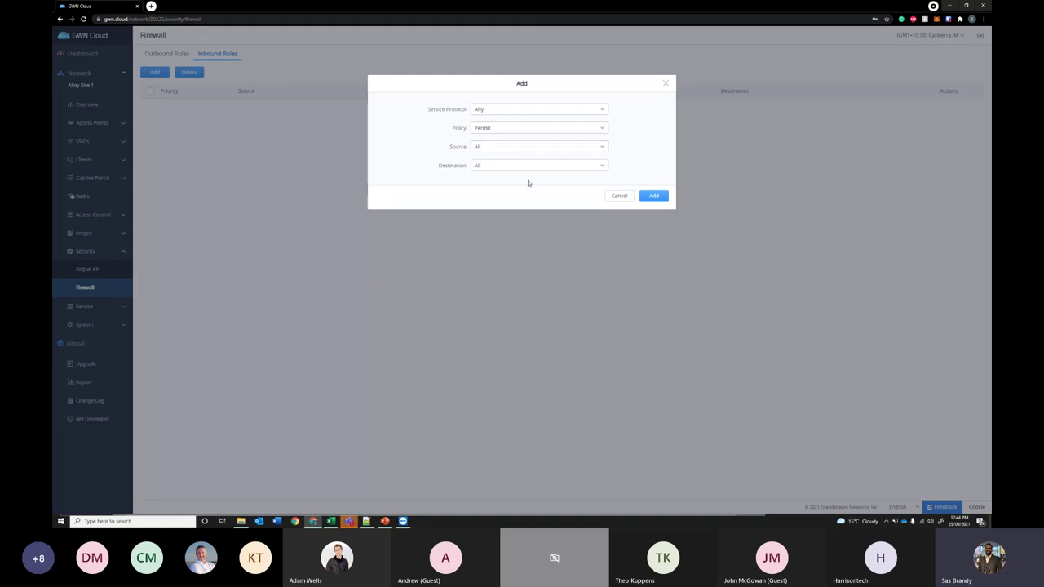
{"action": "left_click", "coordinate": [666, 84]}
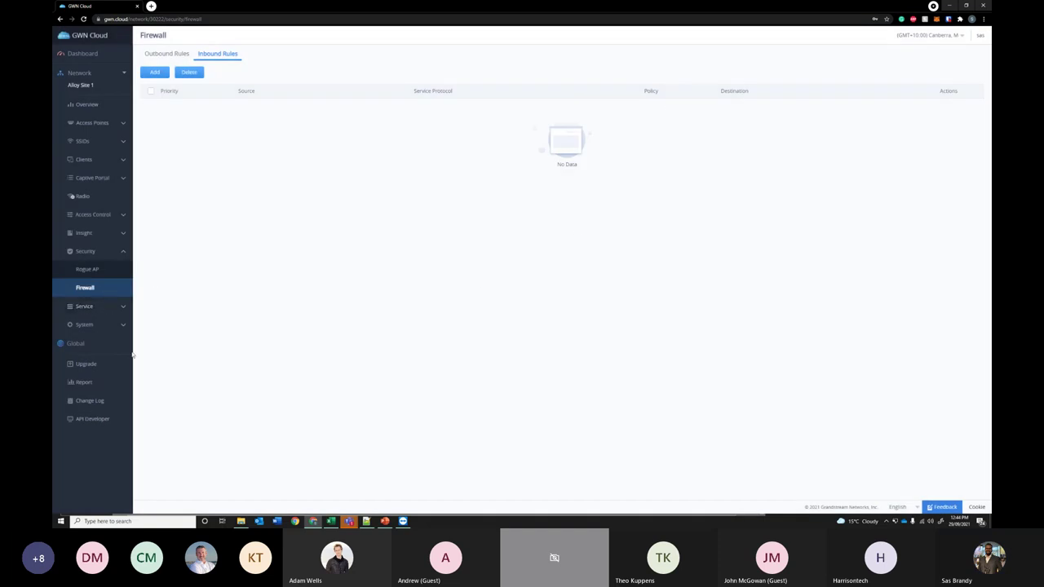
- Open System > Maintenance > Alert and its Alert Configure tab
{"action": "left_click", "coordinate": [108, 329]}
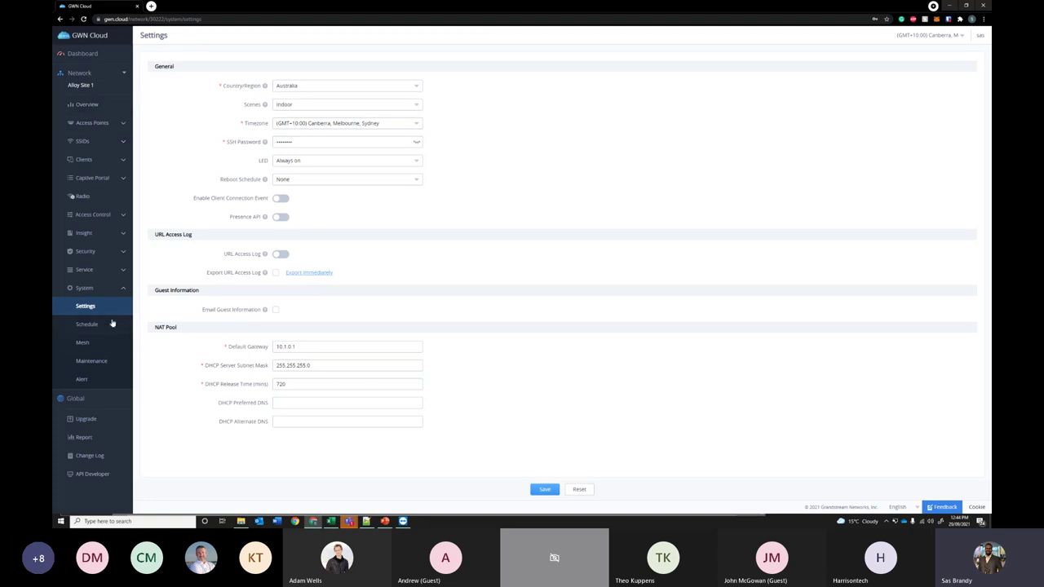
{"action": "left_click", "coordinate": [98, 361]}
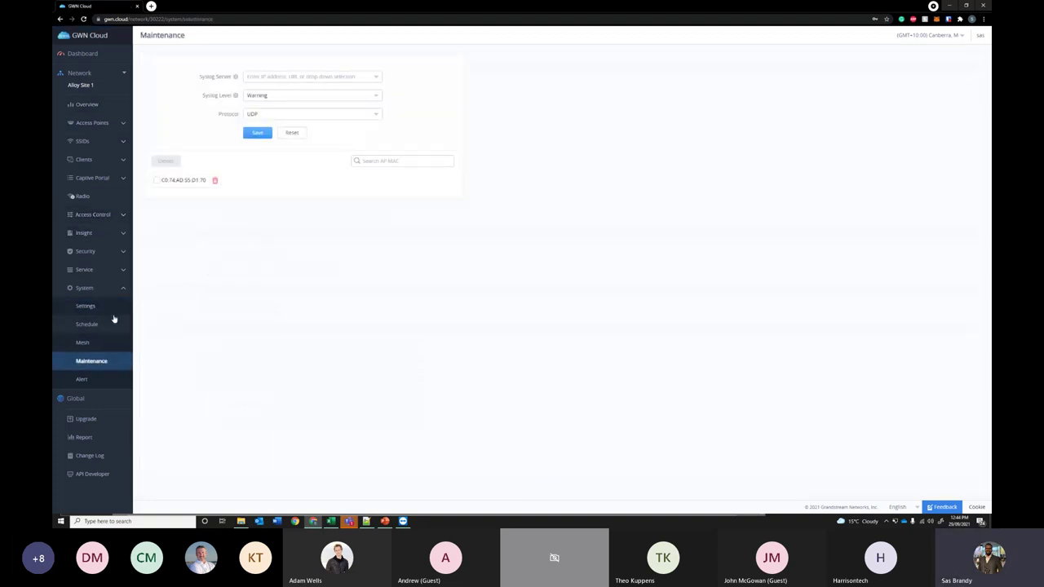
{"action": "left_click", "coordinate": [99, 379]}
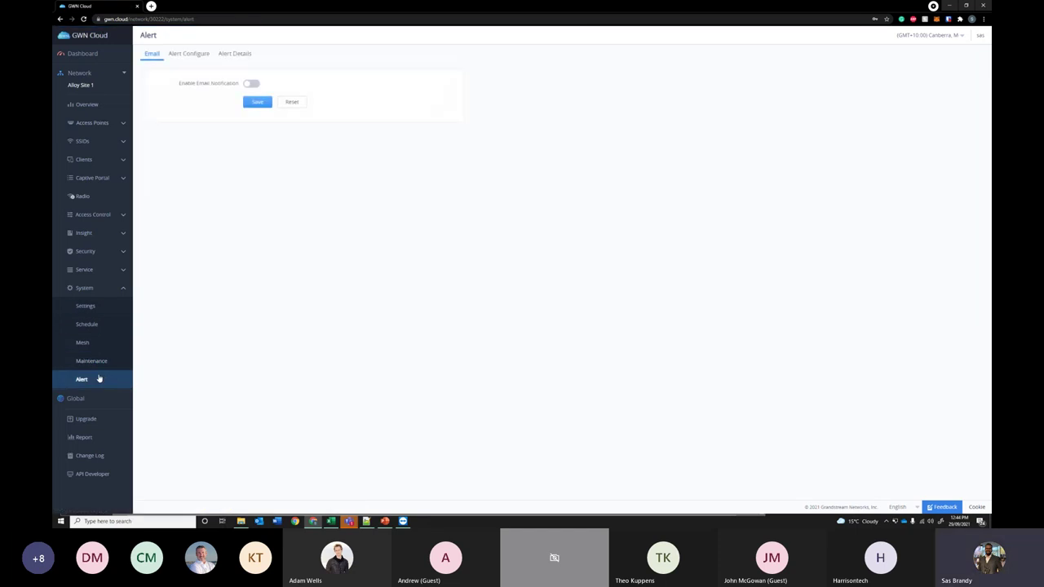
{"action": "left_click", "coordinate": [196, 54]}
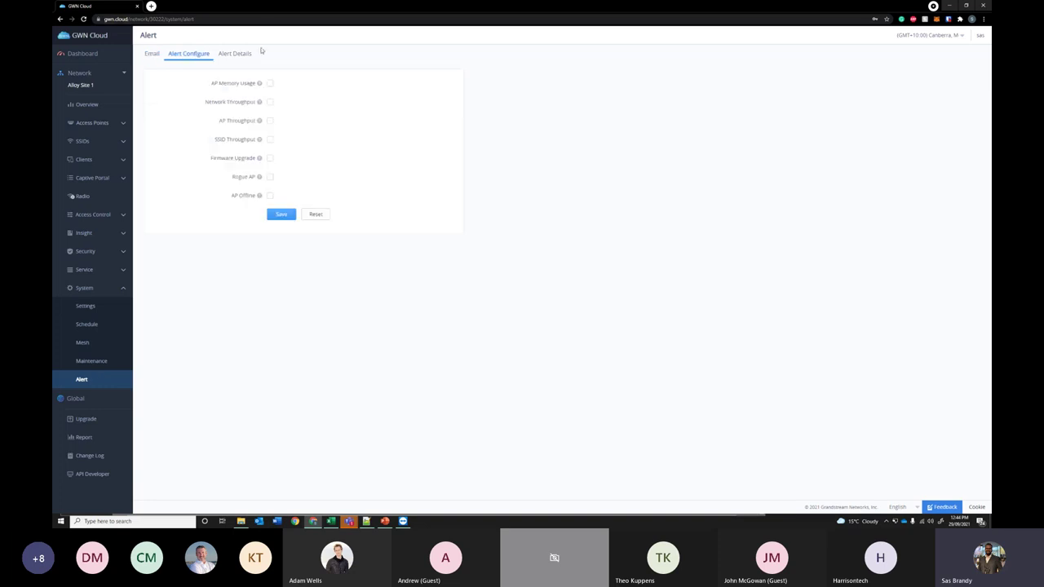
- Tick the Network Throughput and AP Offline alerts, then view the Alert Details list
{"action": "left_click_drag", "start_coordinate": [227, 196], "coordinate": [251, 195]}
{"action": "left_click", "coordinate": [206, 109]}
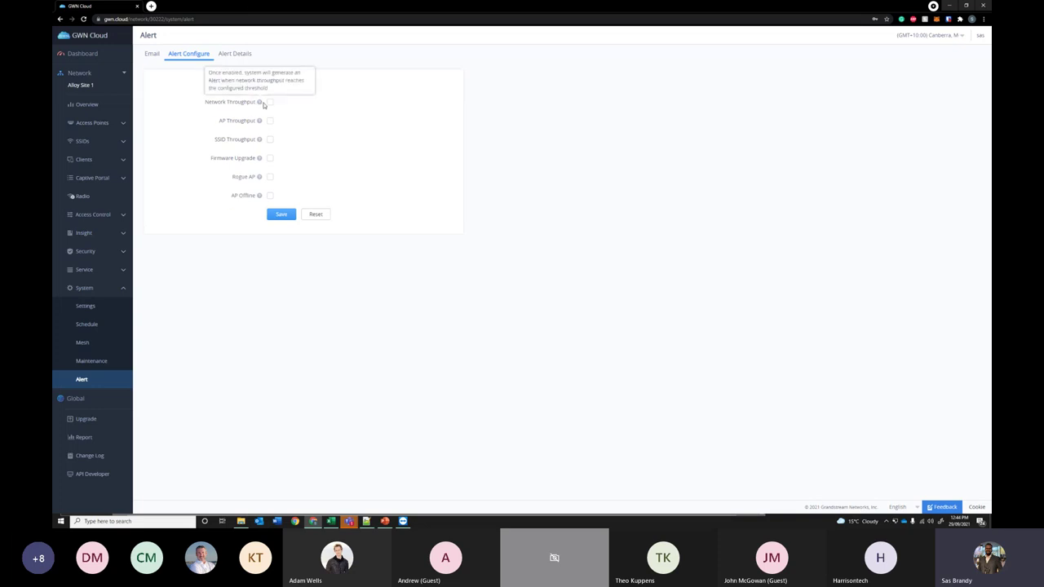
{"action": "left_click", "coordinate": [270, 102]}
{"action": "left_click", "coordinate": [270, 216]}
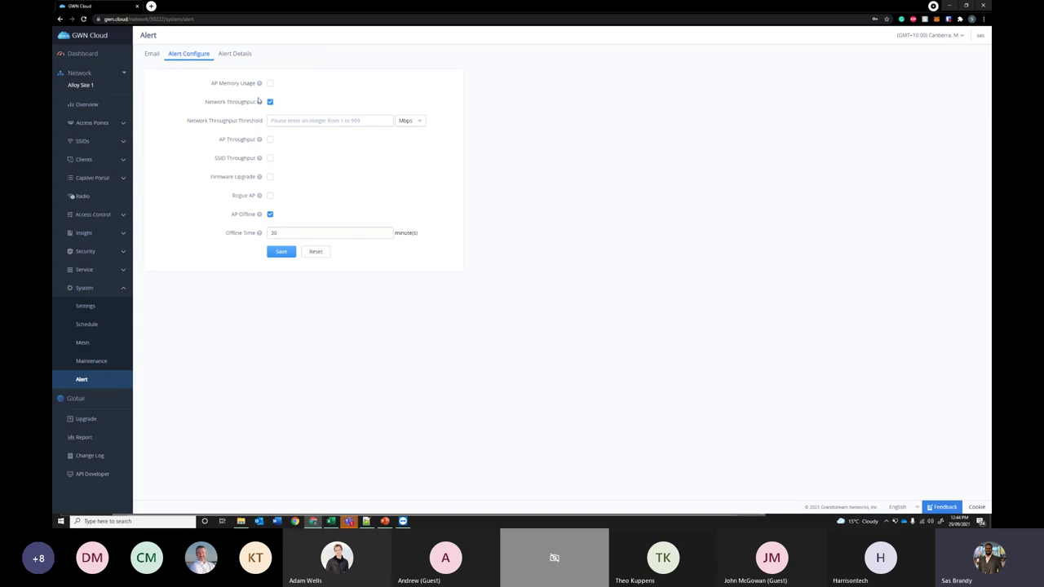
{"action": "left_click", "coordinate": [235, 55]}
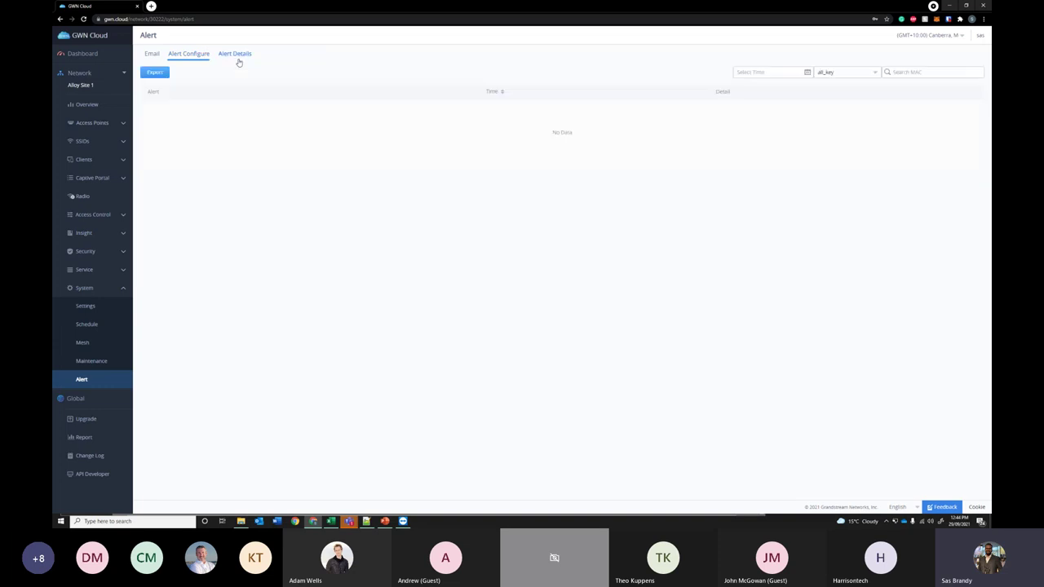
{"action": "left_click", "coordinate": [187, 56]}
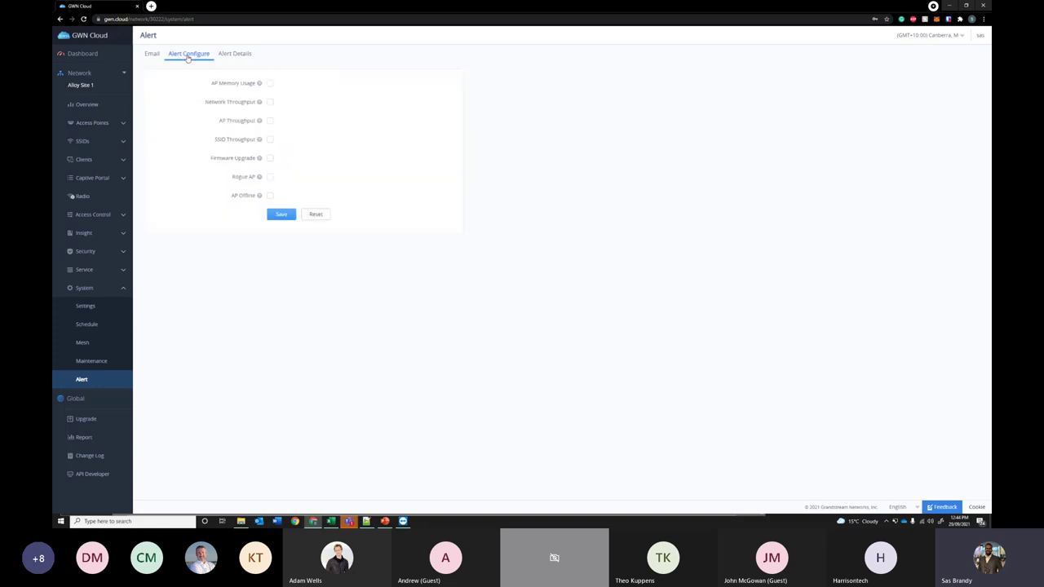
{"action": "left_click", "coordinate": [235, 55]}
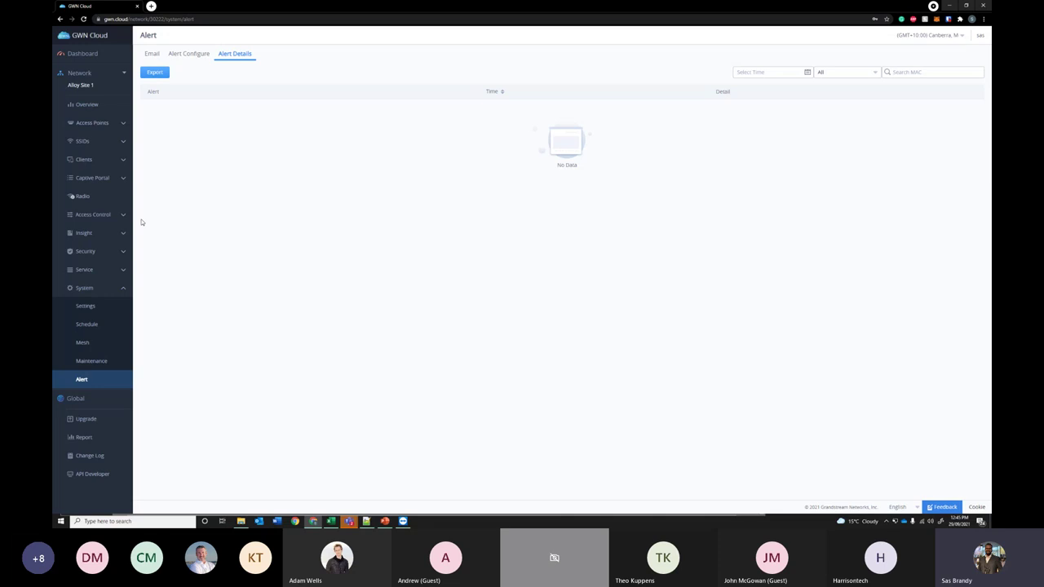
- Open Access Points > Configuration and view the Add AP dialog, closing it unused
{"action": "left_click", "coordinate": [101, 122]}
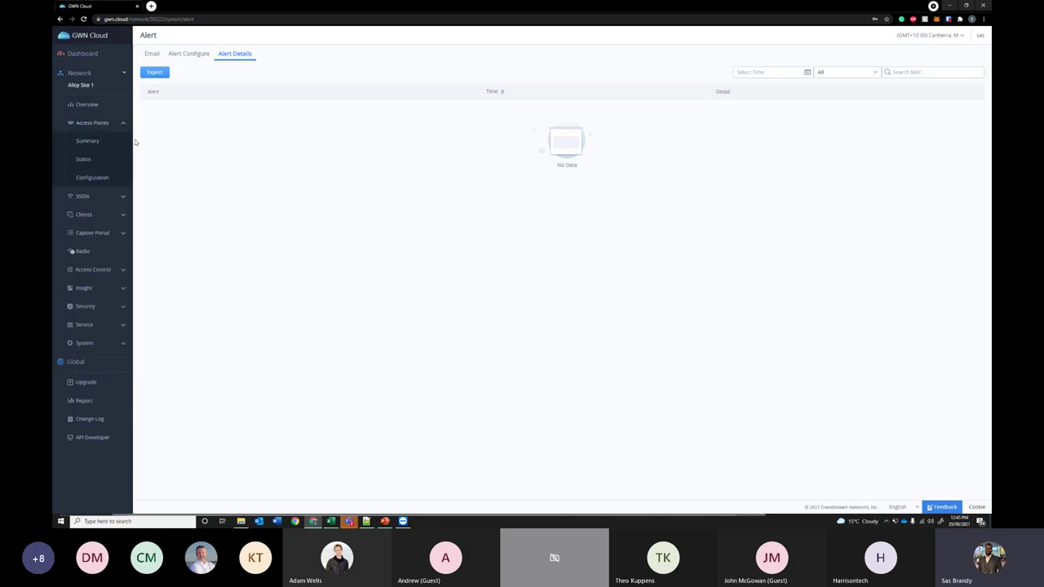
{"action": "left_click", "coordinate": [97, 176]}
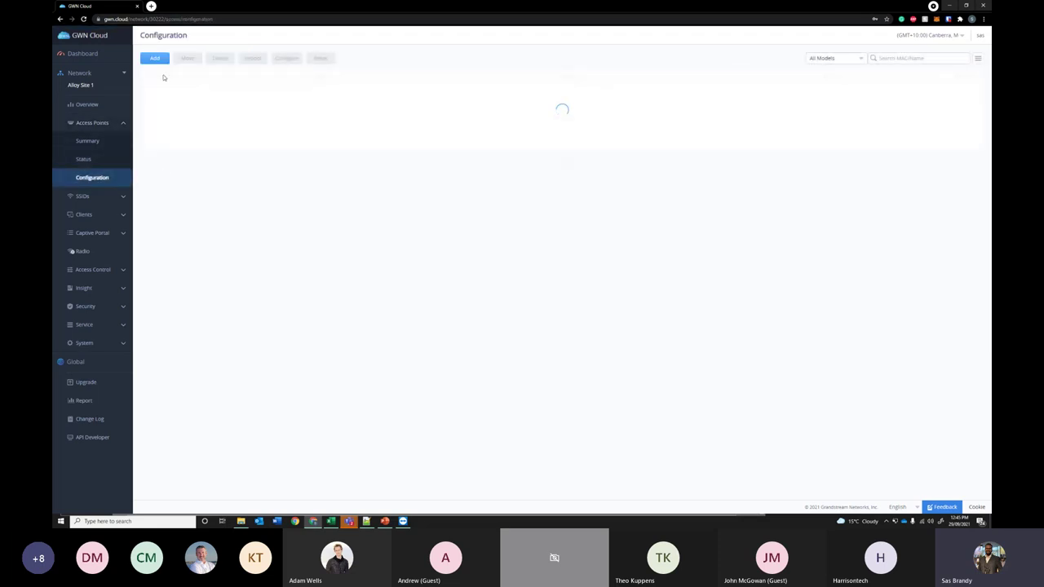
{"action": "left_click", "coordinate": [160, 58]}
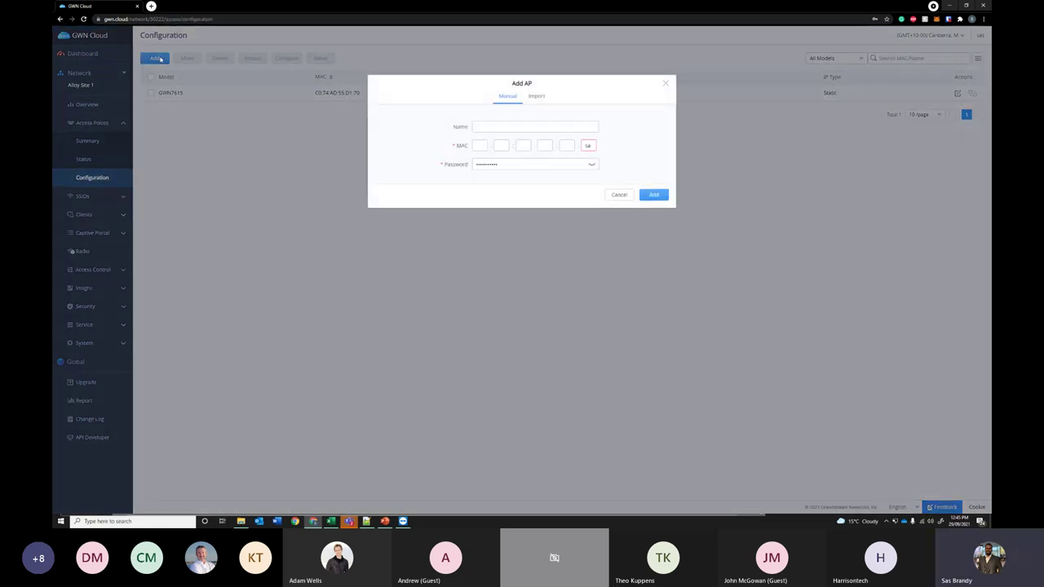
{"action": "left_click", "coordinate": [664, 84]}
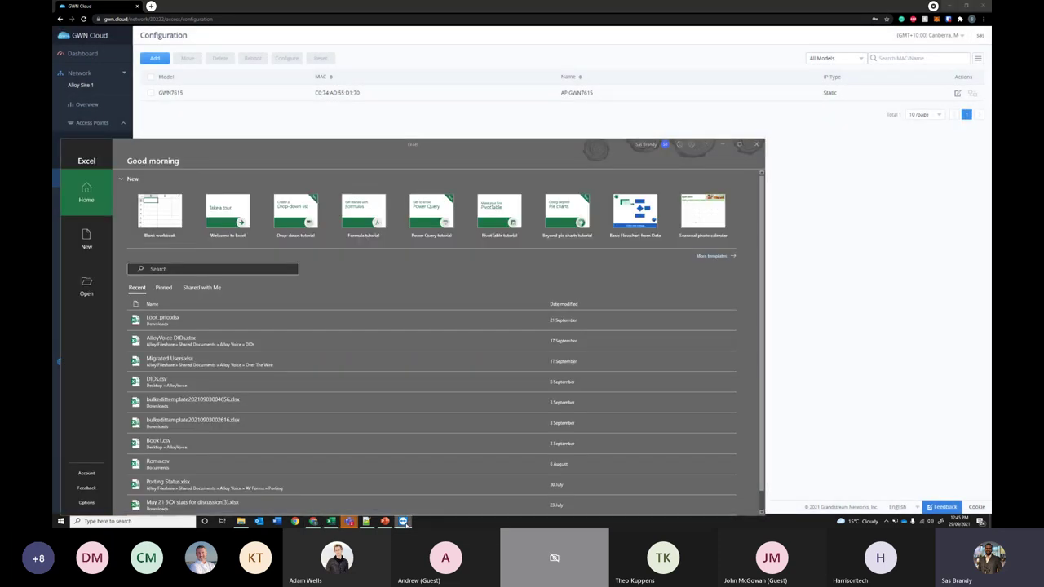
- Return from Excel to the browser and drag the TeamViewer window into view
{"action": "left_click", "coordinate": [815, 314]}
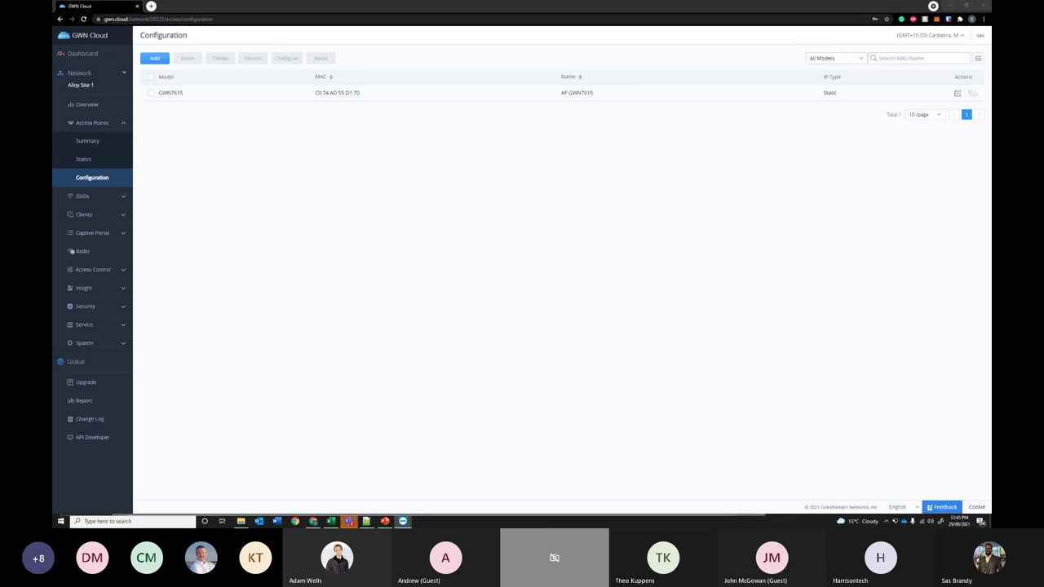
{"action": "left_click_drag", "start_coordinate": [869, 231], "coordinate": [581, 11]}
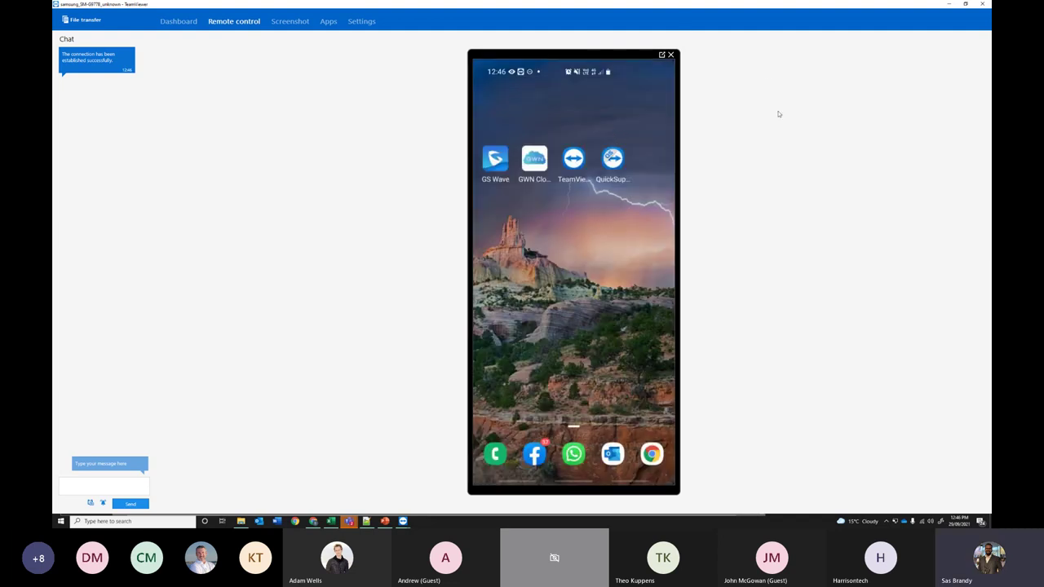
- Minimise the TeamViewer remote-control window with Super+Down
{"action": "key", "text": "super+Down"}
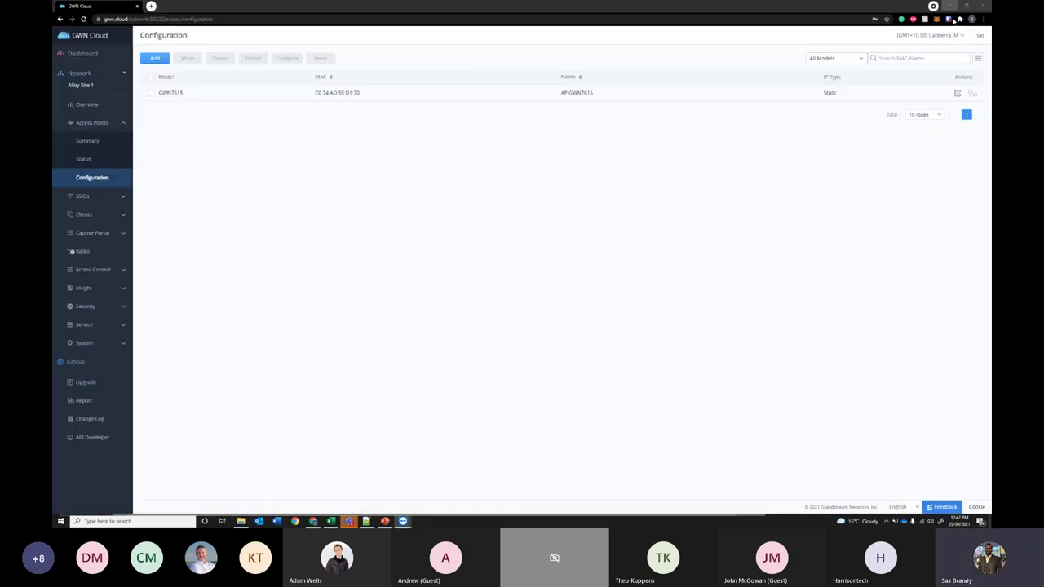
- From the default network, move the GWN7615 access point Alloy AP 2 into Alloy Site 1
{"action": "left_click", "coordinate": [104, 74]}
{"action": "left_click", "coordinate": [81, 113]}
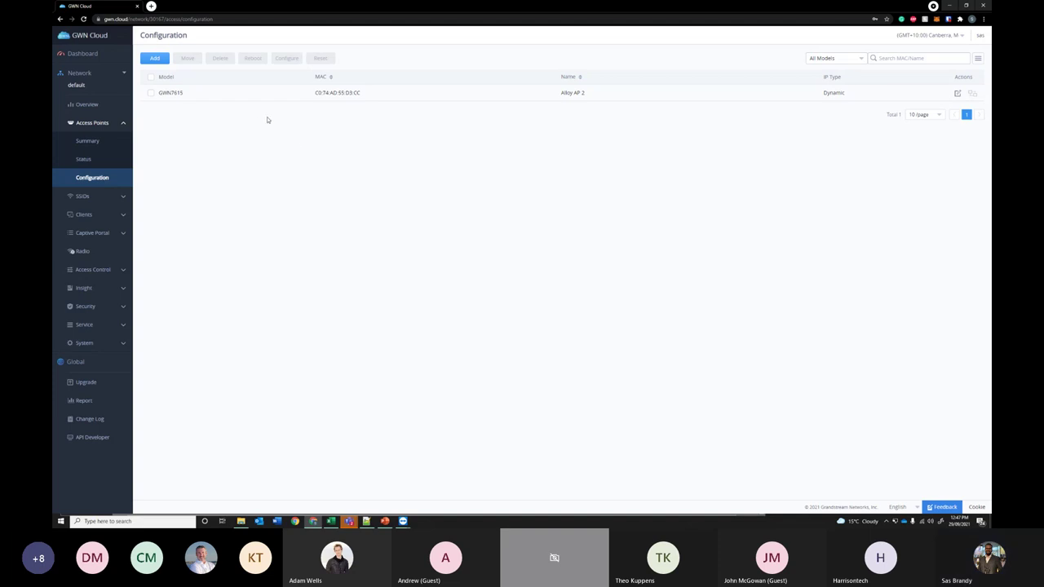
{"action": "left_click", "coordinate": [151, 93]}
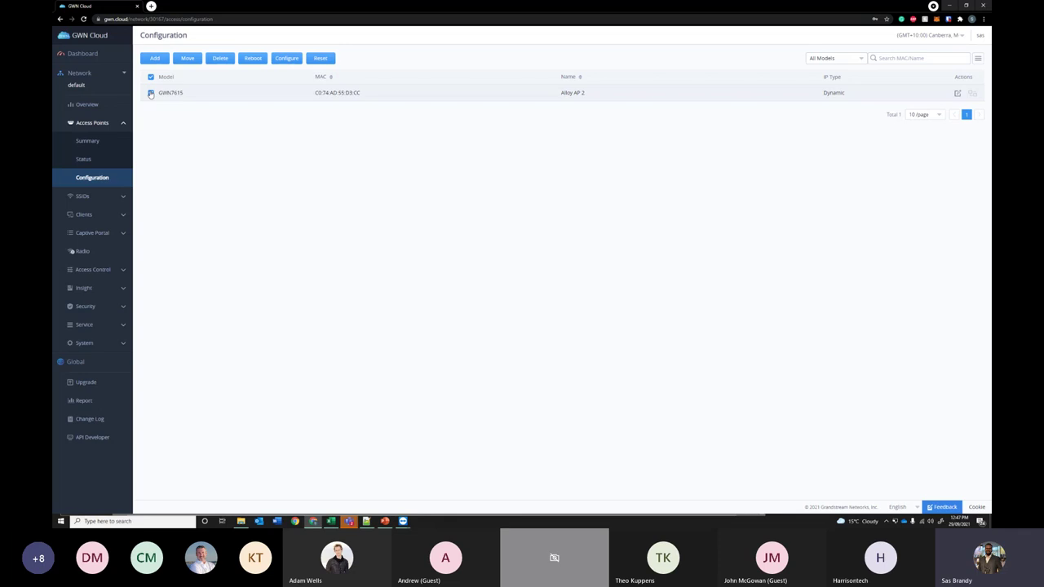
{"action": "left_click", "coordinate": [186, 60]}
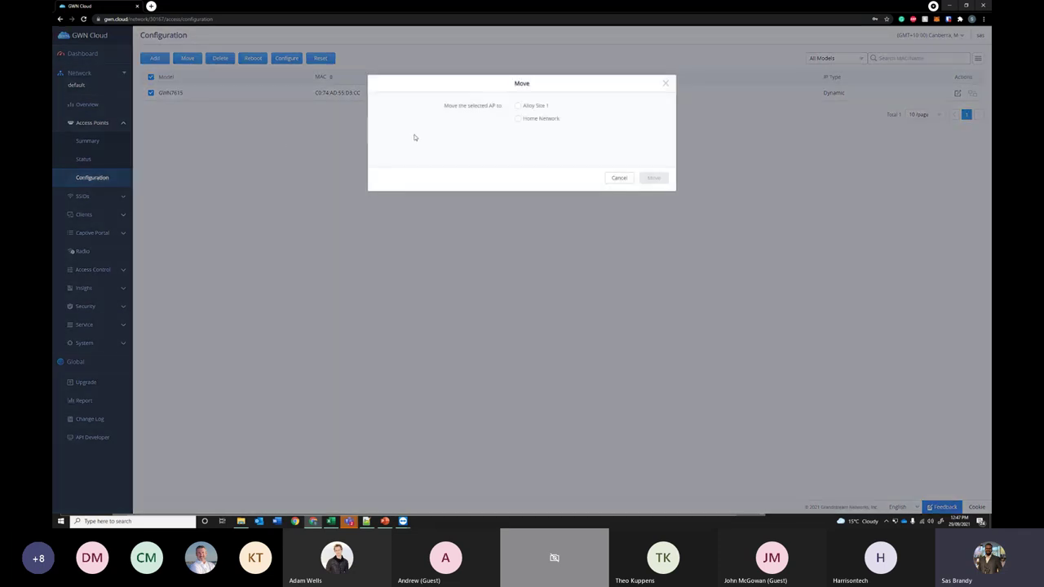
{"action": "left_click", "coordinate": [518, 106]}
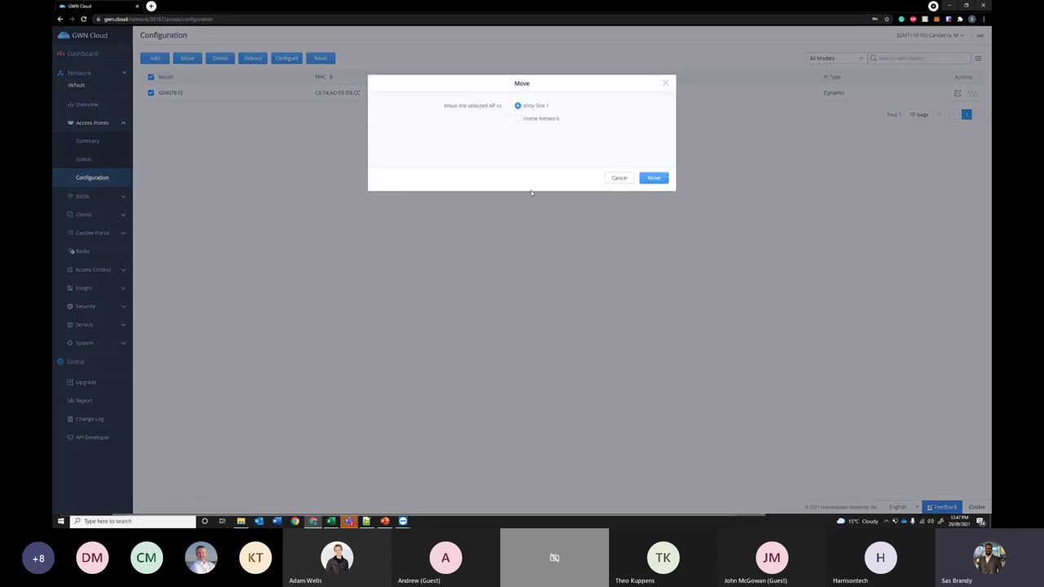
{"action": "left_click", "coordinate": [653, 178]}
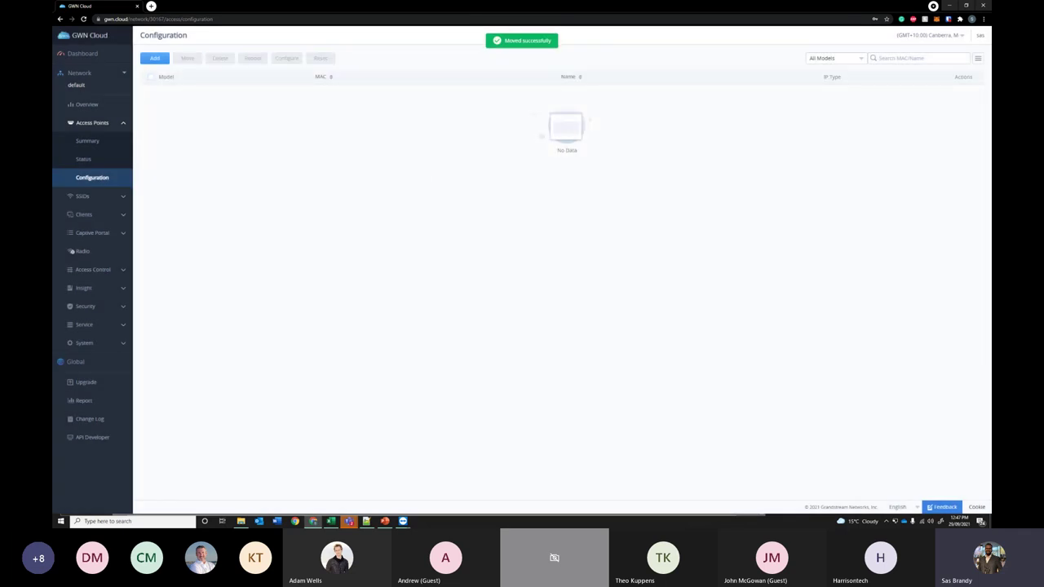
- Switch back to Alloy Site 1 and check Alloy AP 2's settings, closing them unchanged
{"action": "left_click", "coordinate": [85, 86]}
{"action": "left_click", "coordinate": [102, 121]}
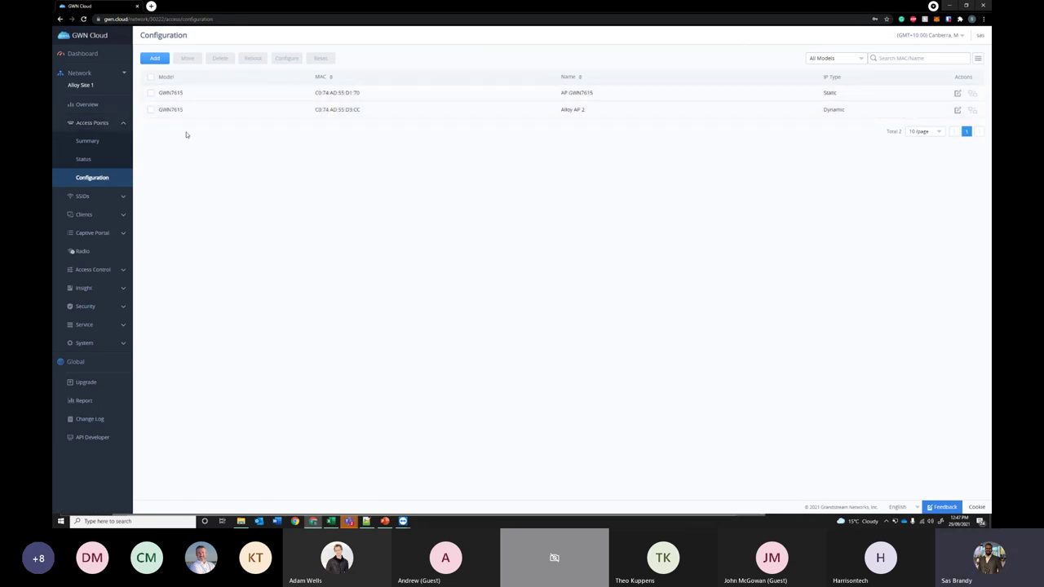
{"action": "left_click", "coordinate": [959, 111]}
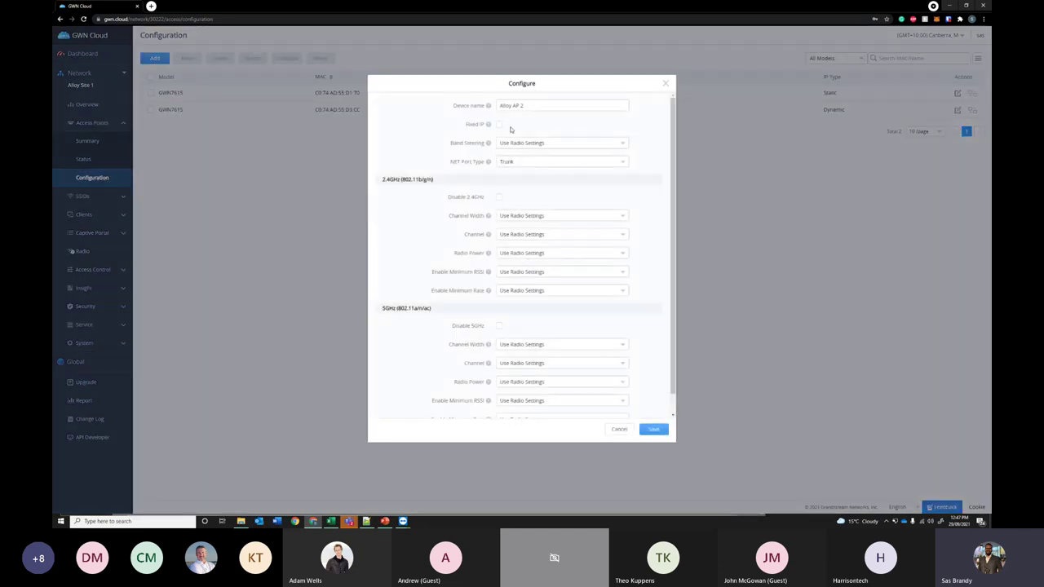
{"action": "left_click", "coordinate": [666, 83]}
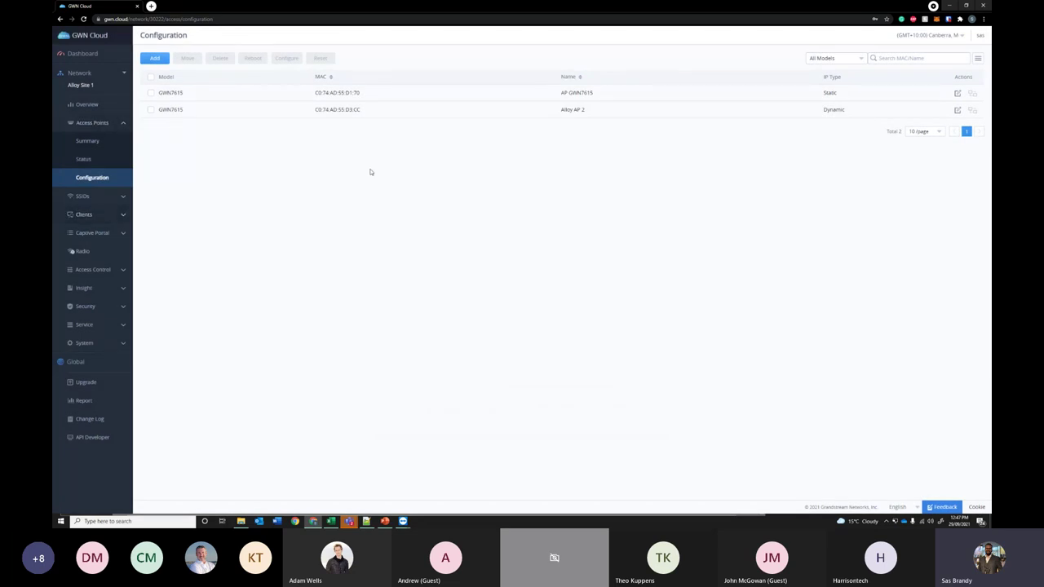
- Open SSIDs > Configuration and check AlloyWifi's Device Membership tab, closing the editor unchanged
{"action": "left_click", "coordinate": [102, 198]}
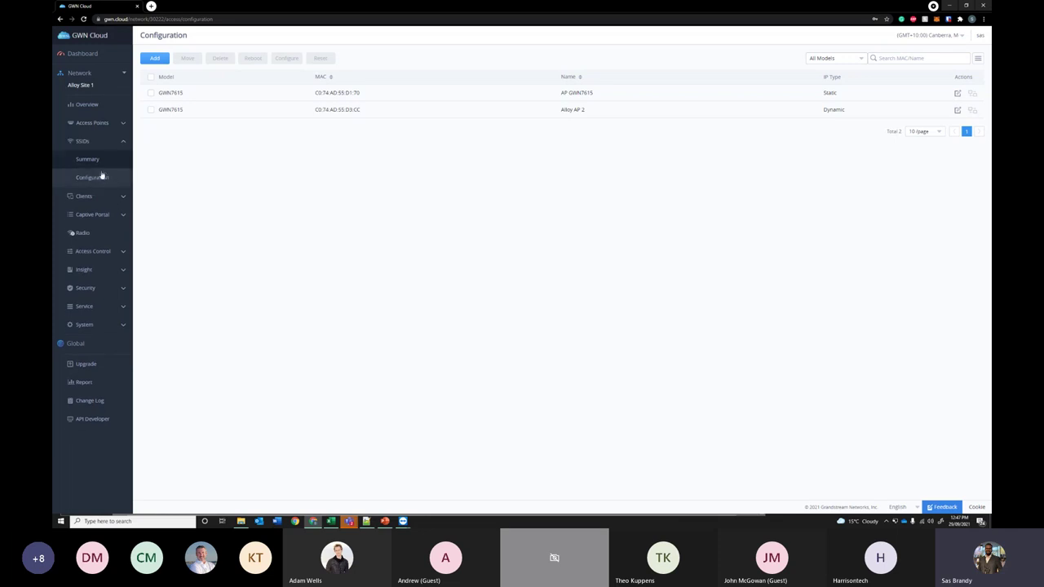
{"action": "left_click", "coordinate": [104, 178]}
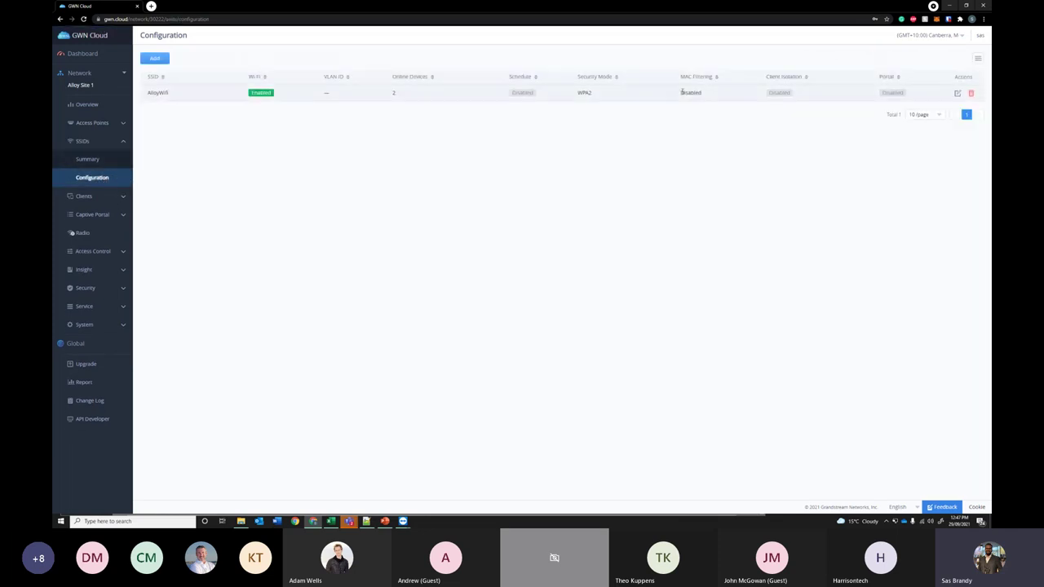
{"action": "left_click", "coordinate": [958, 96]}
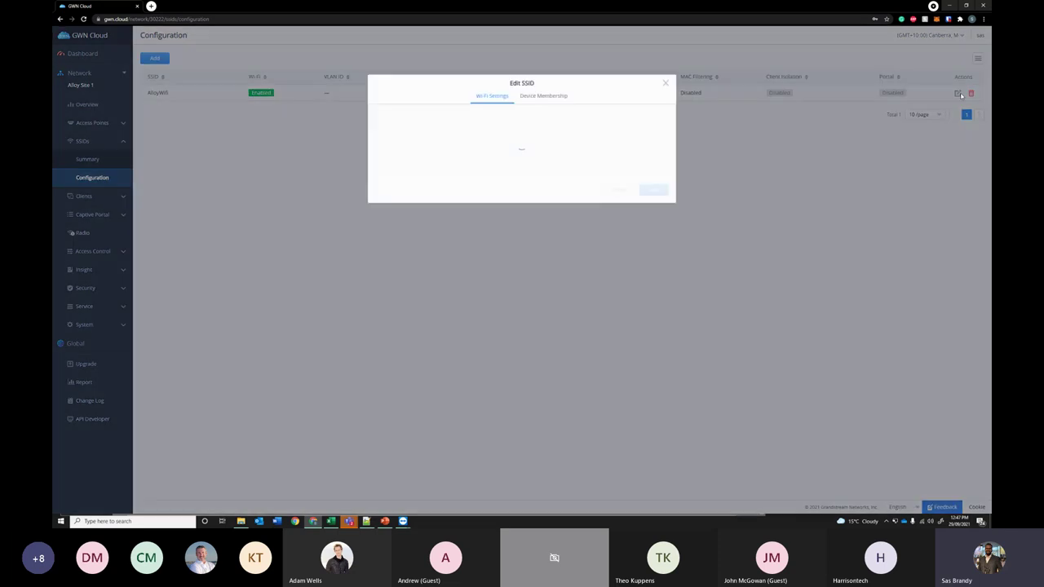
{"action": "left_click", "coordinate": [554, 97]}
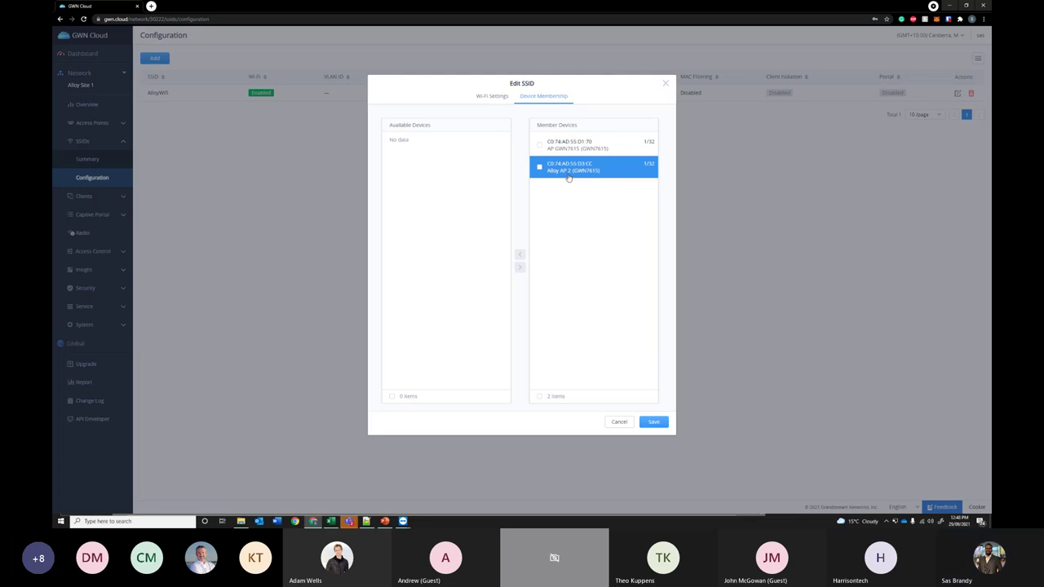
{"action": "left_click", "coordinate": [666, 85]}
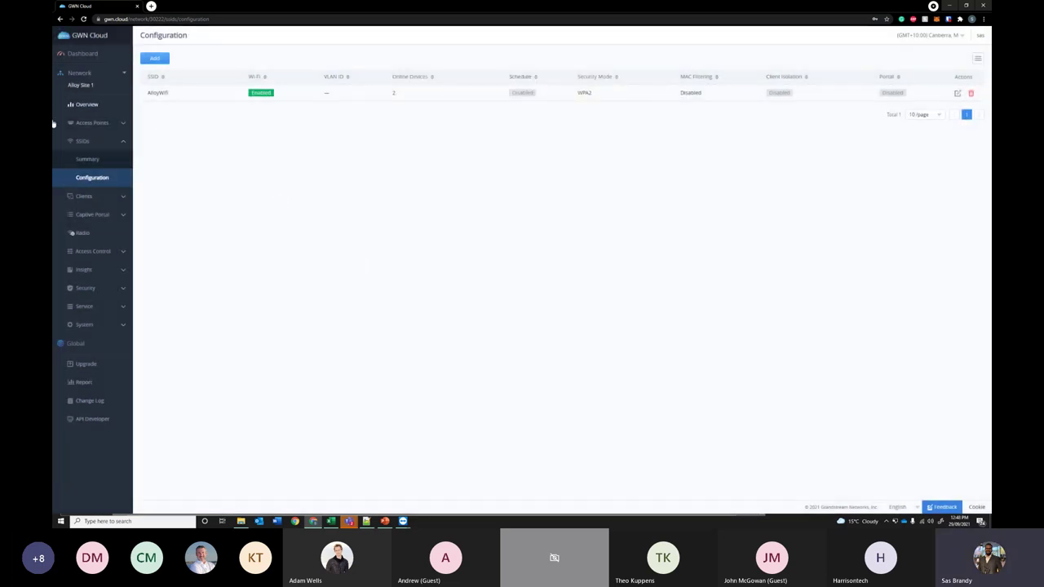
- On the firmware Upgrade page, select Alloy AP 2 and choose Upgrade Later
{"action": "left_click", "coordinate": [94, 366]}
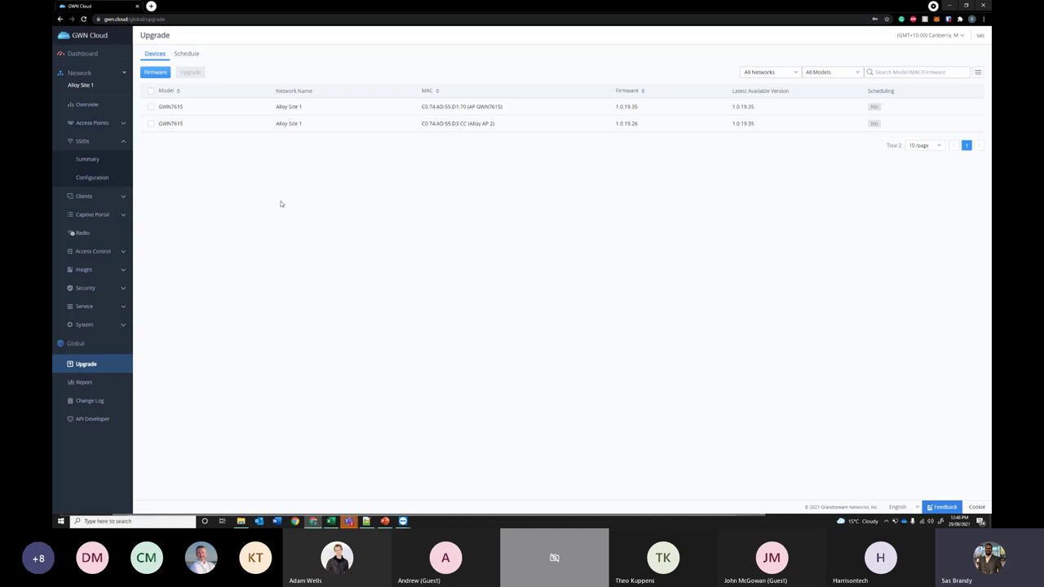
{"action": "left_click", "coordinate": [150, 123]}
{"action": "left_click", "coordinate": [190, 72]}
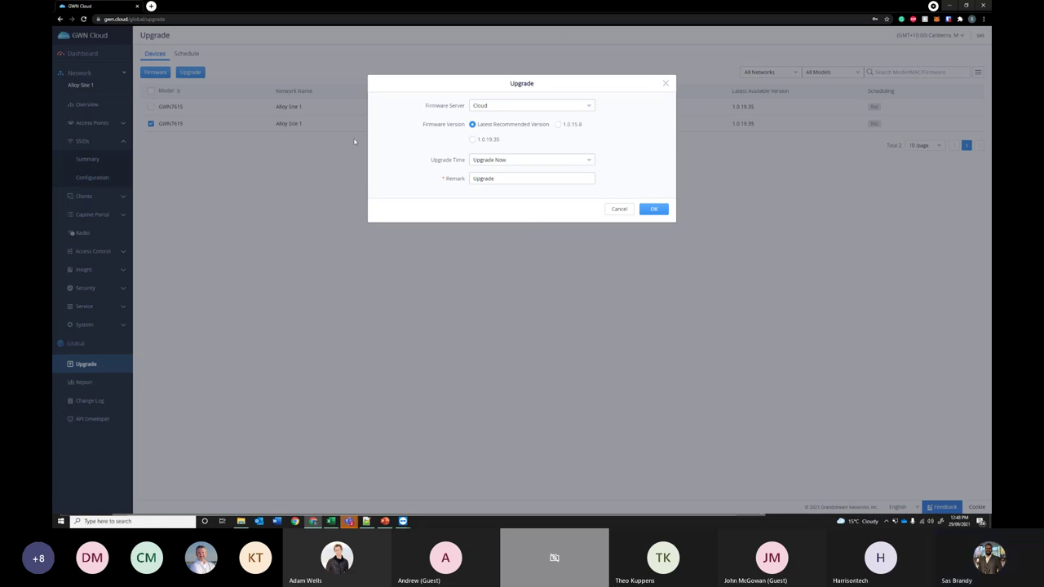
{"action": "left_click", "coordinate": [667, 83]}
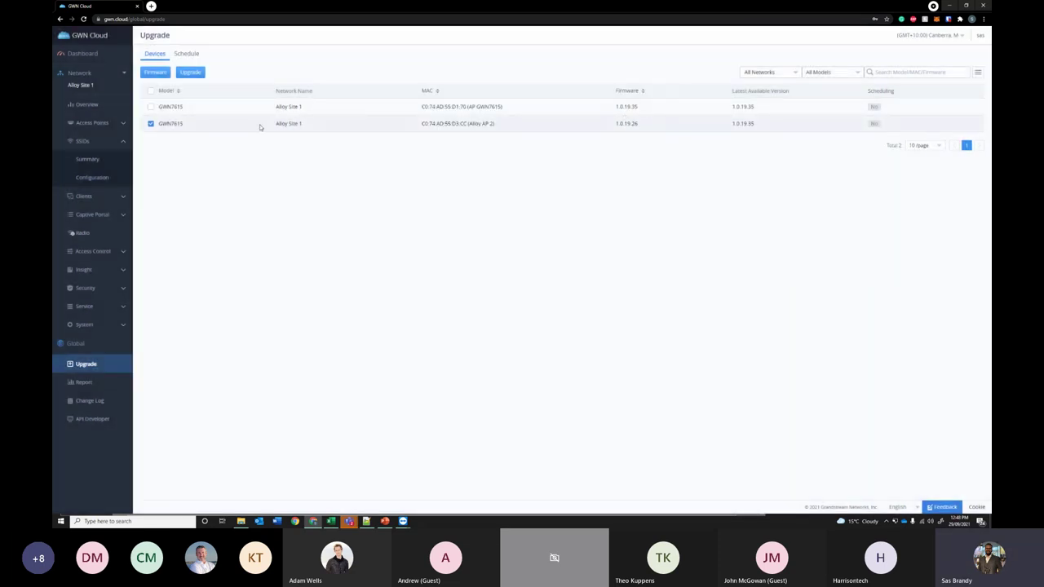
{"action": "left_click", "coordinate": [190, 72]}
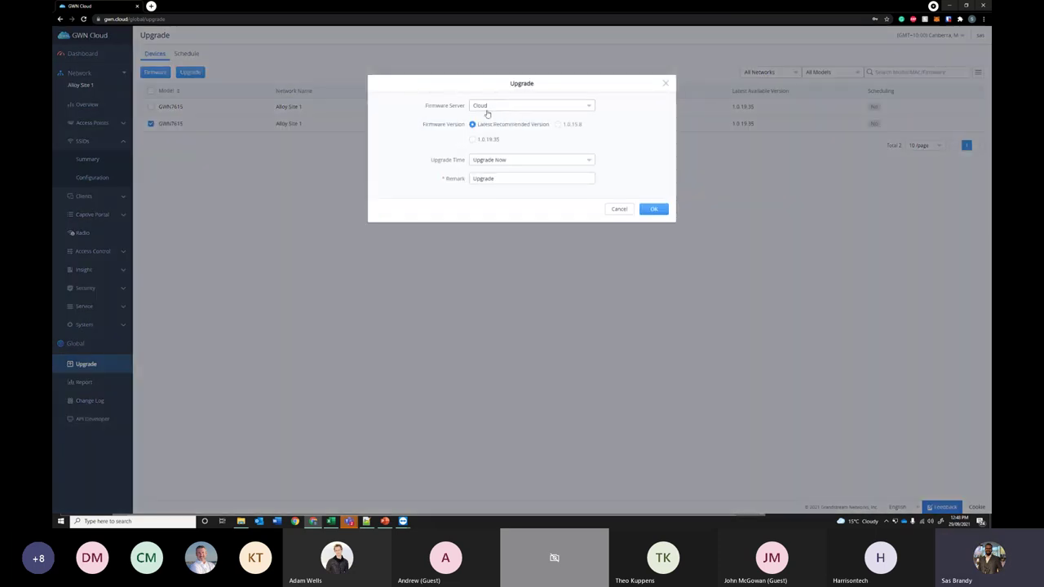
{"action": "left_click", "coordinate": [511, 160]}
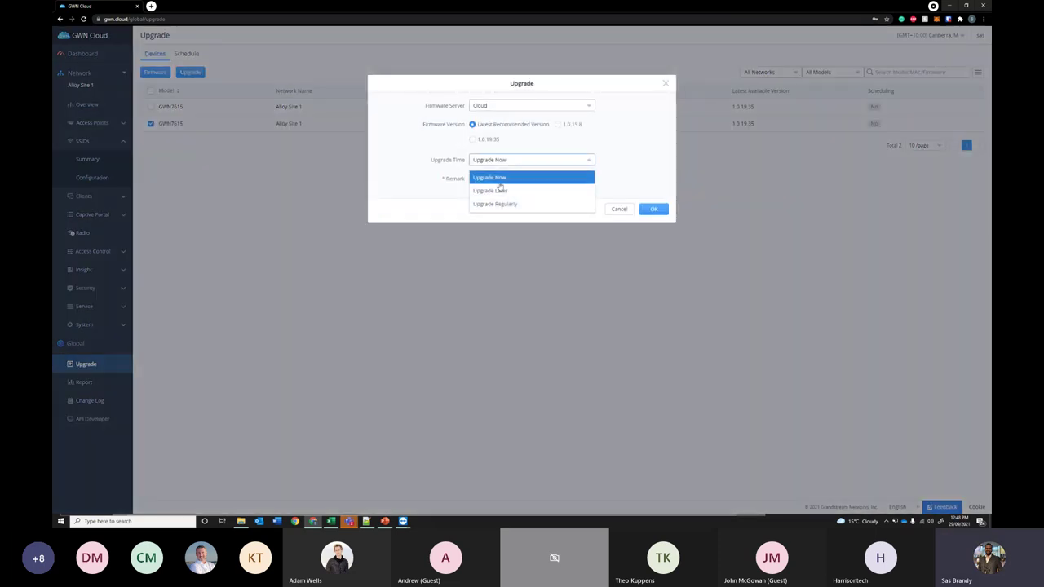
{"action": "left_click", "coordinate": [495, 190]}
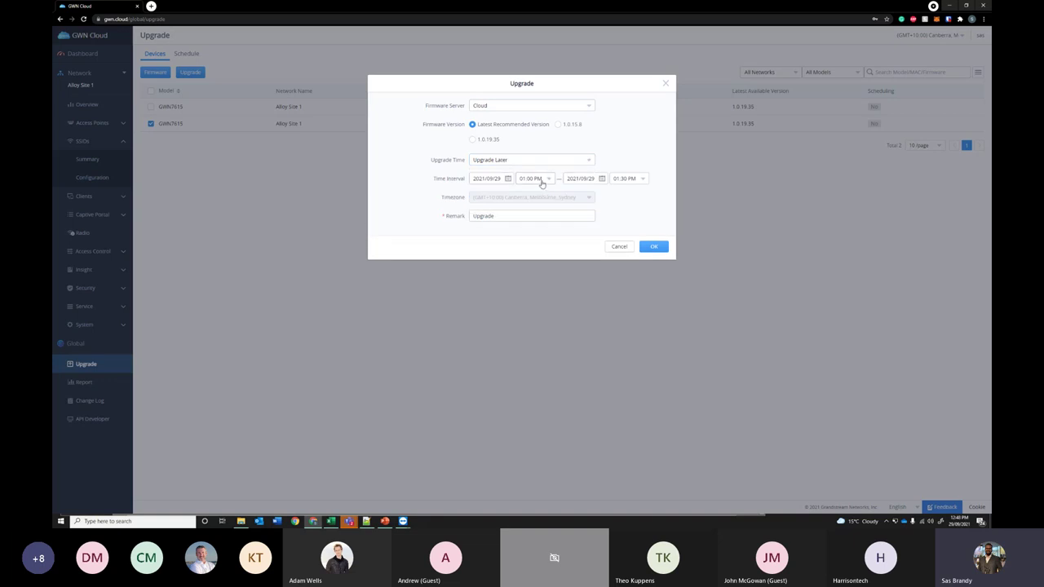
- Schedule the upgrade window from 10:00 PM to 11:00 PM, keeping the remark 'Upgrade'
{"action": "left_click", "coordinate": [538, 179]}
{"action": "scroll", "coordinate": [545, 248], "scroll_direction": "down", "scroll_amount": 5}
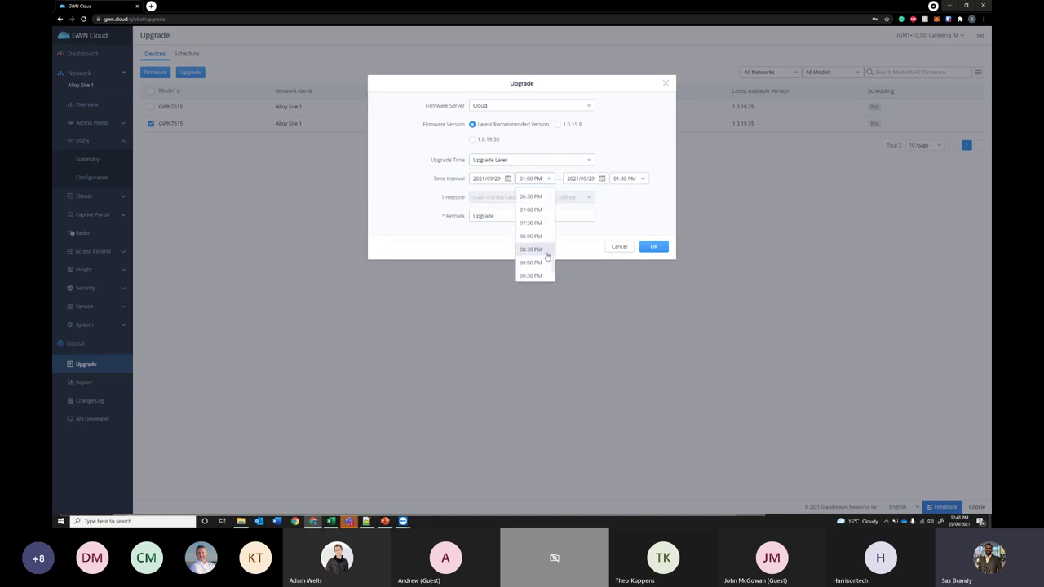
{"action": "left_click", "coordinate": [543, 257]}
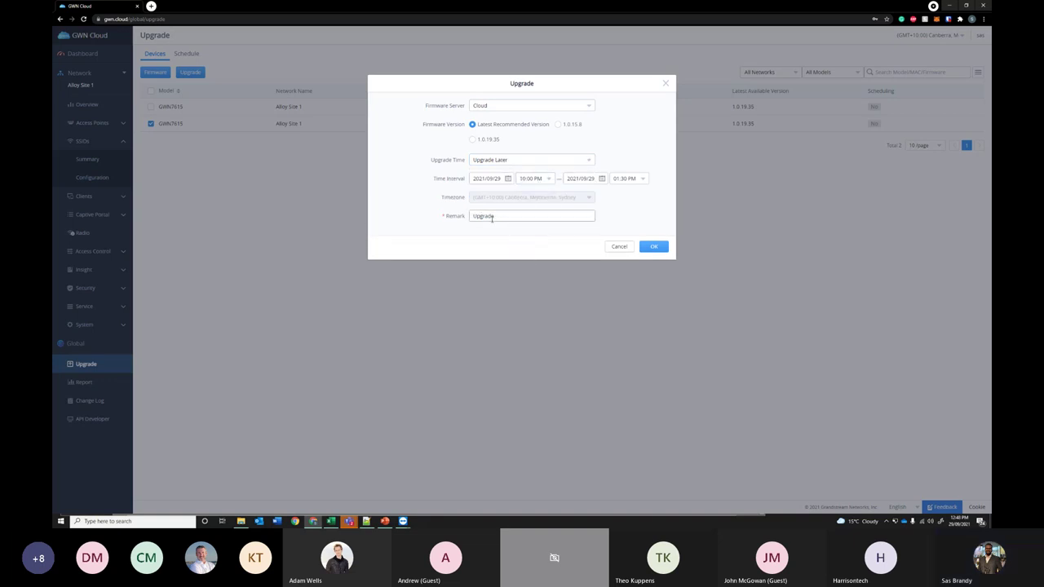
{"action": "left_click_drag", "start_coordinate": [492, 219], "coordinate": [471, 217]}
{"action": "left_click", "coordinate": [531, 218]}
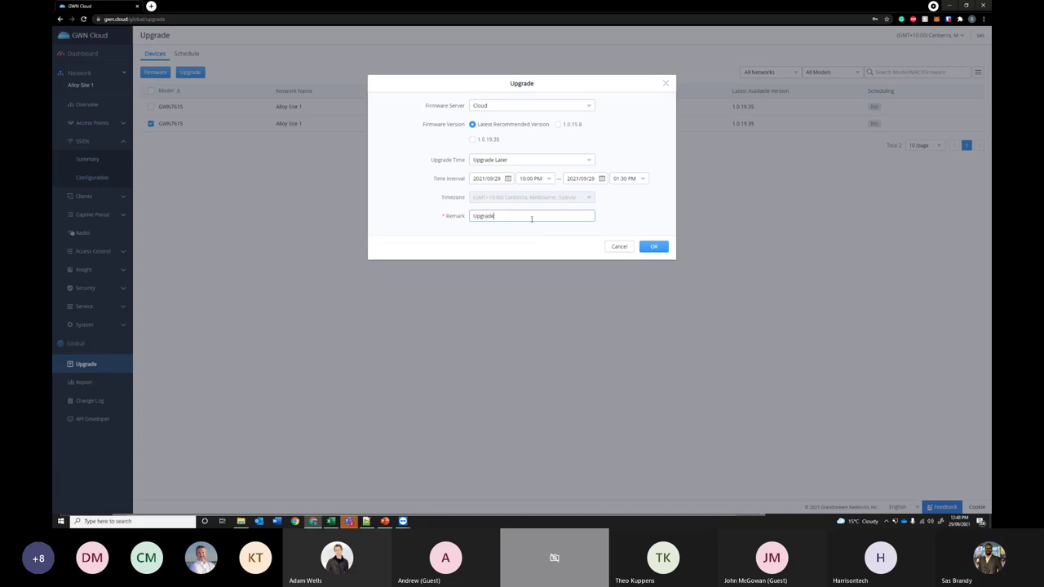
{"action": "left_click", "coordinate": [665, 253]}
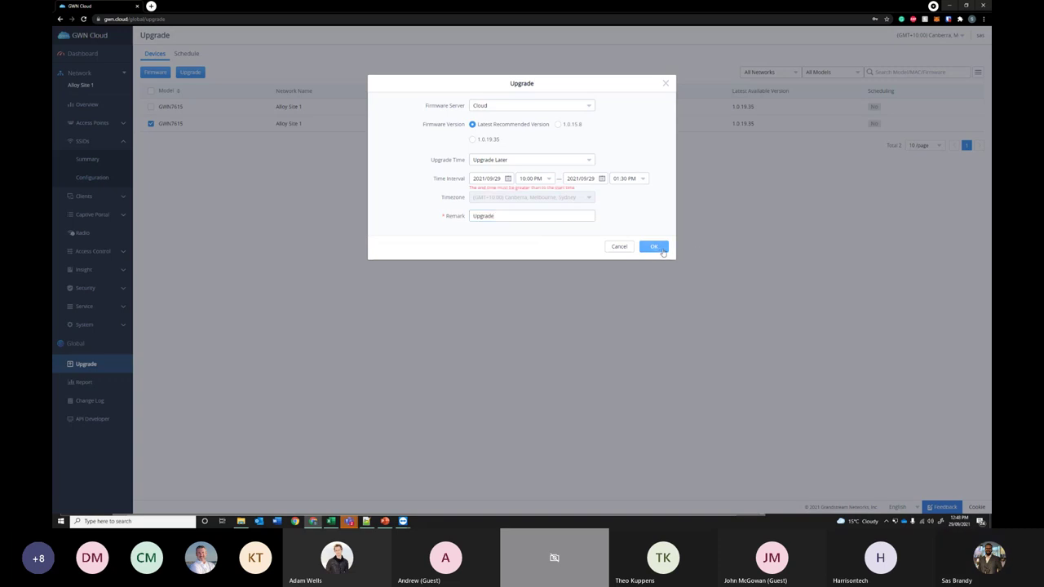
{"action": "left_click", "coordinate": [623, 181]}
{"action": "scroll", "coordinate": [634, 244], "scroll_direction": "down", "scroll_amount": 5}
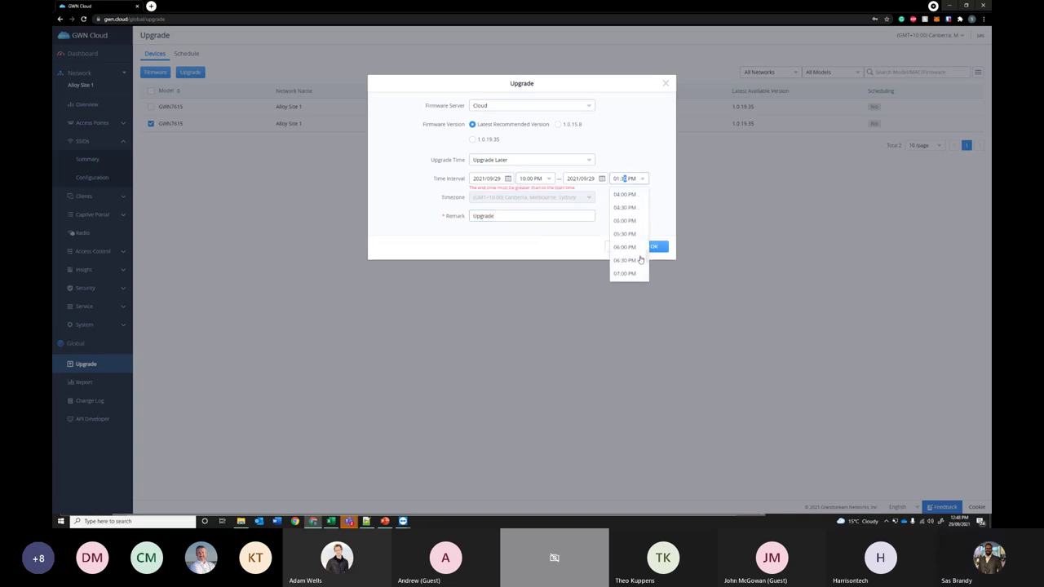
{"action": "scroll", "coordinate": [632, 261], "scroll_direction": "down", "scroll_amount": 3}
{"action": "left_click", "coordinate": [625, 268]}
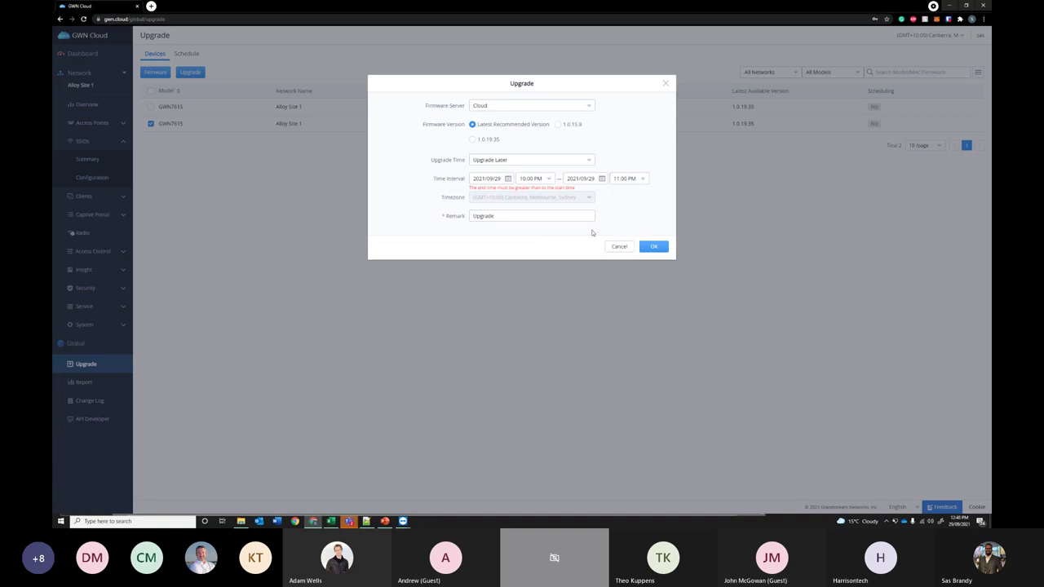
{"action": "left_click", "coordinate": [657, 247]}
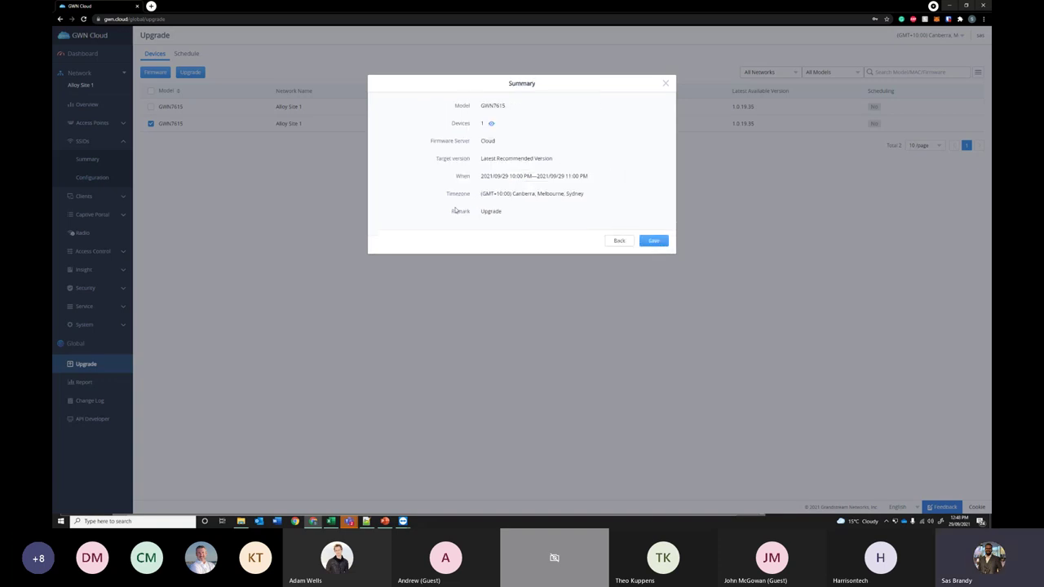
- Save the scheduled upgrade and check pending entry 75792 in the Schedule list
{"action": "left_click", "coordinate": [652, 241]}
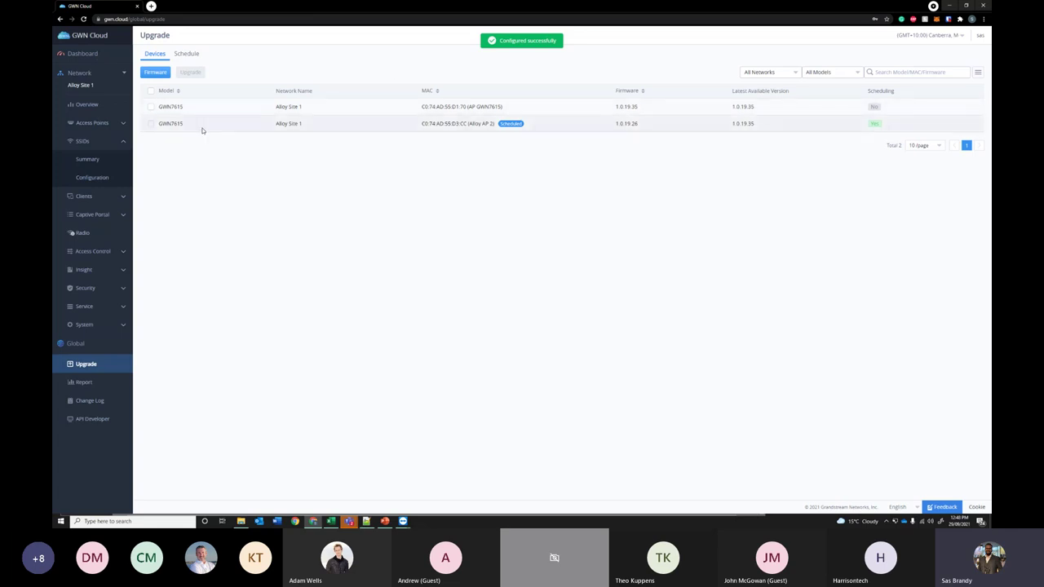
{"action": "left_click", "coordinate": [184, 53]}
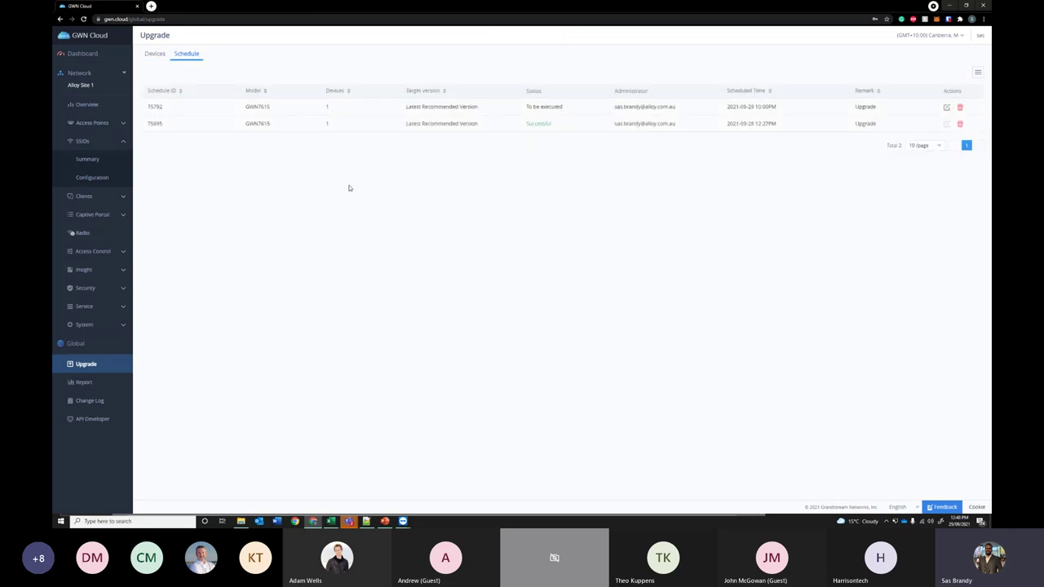
{"action": "left_click_drag", "start_coordinate": [155, 106], "coordinate": [541, 110]}
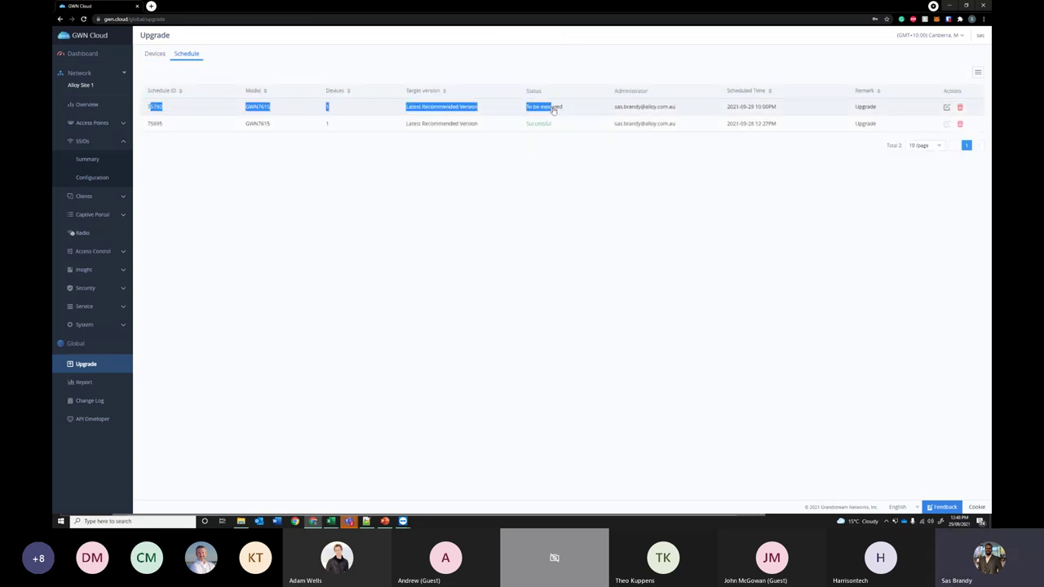
- Review the completed upgrade's firmware versions, then go to the Report page
{"action": "left_click", "coordinate": [496, 250]}
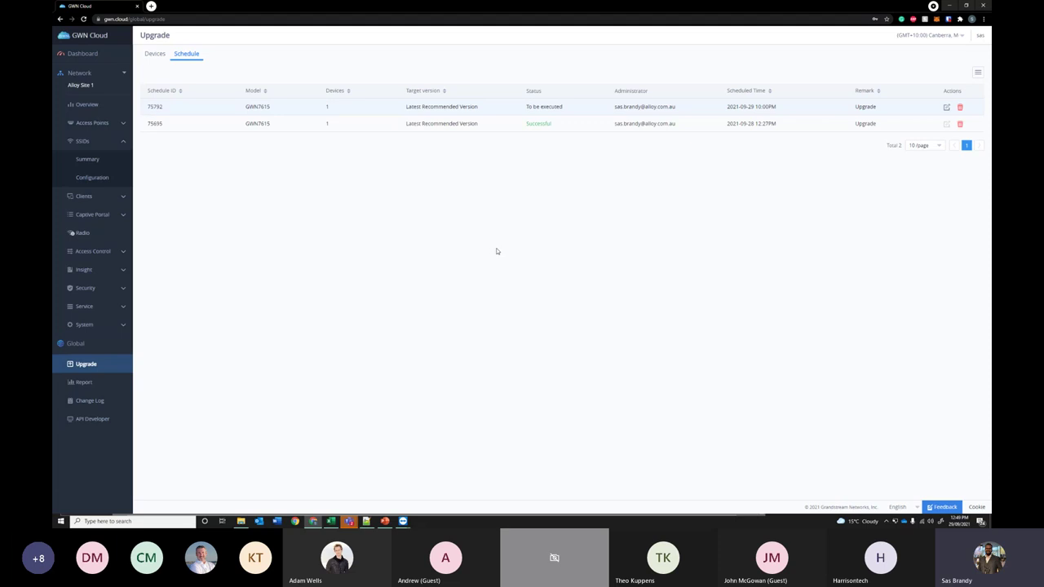
{"action": "left_click", "coordinate": [217, 127]}
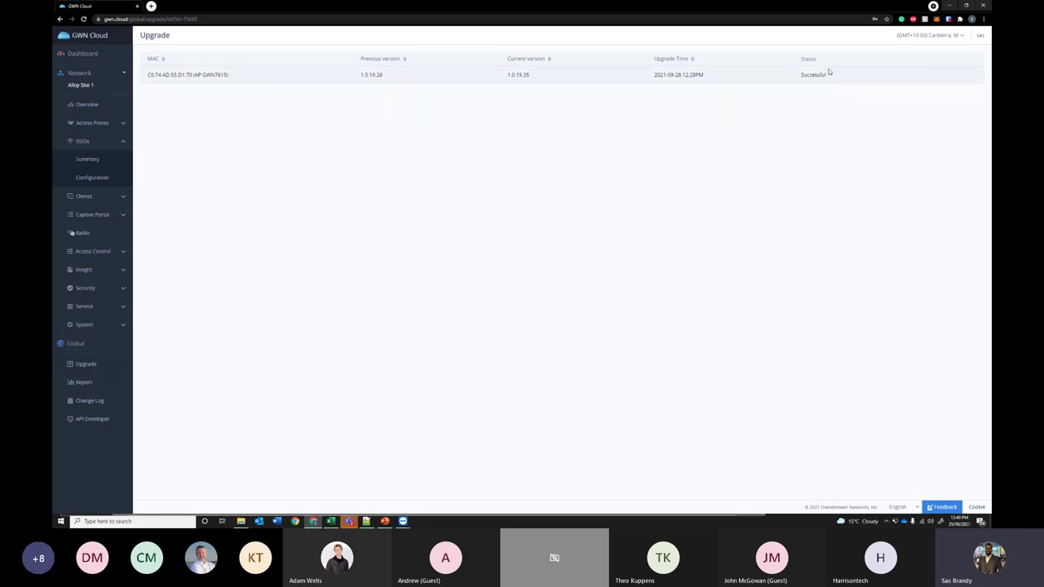
{"action": "left_click", "coordinate": [98, 382]}
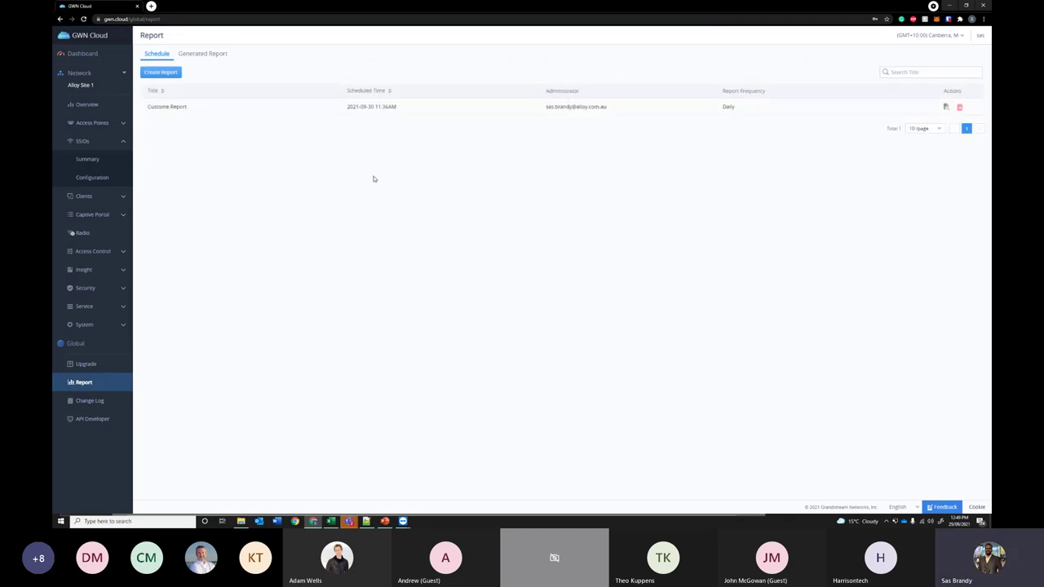
- Open the Create Report form and close it without saving
{"action": "left_click", "coordinate": [199, 54]}
{"action": "left_click", "coordinate": [159, 55]}
{"action": "left_click", "coordinate": [166, 75]}
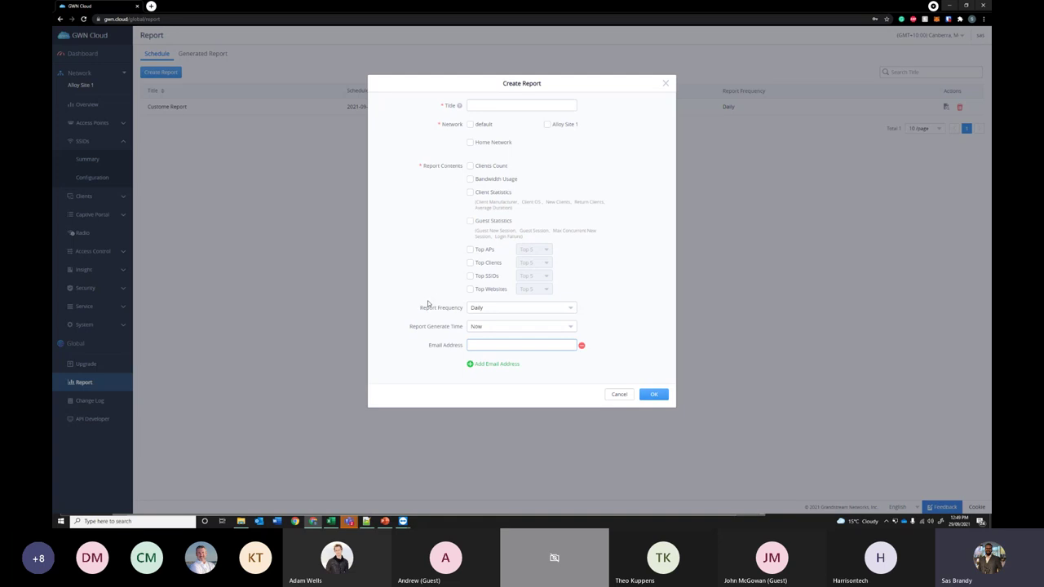
{"action": "left_click", "coordinate": [666, 83]}
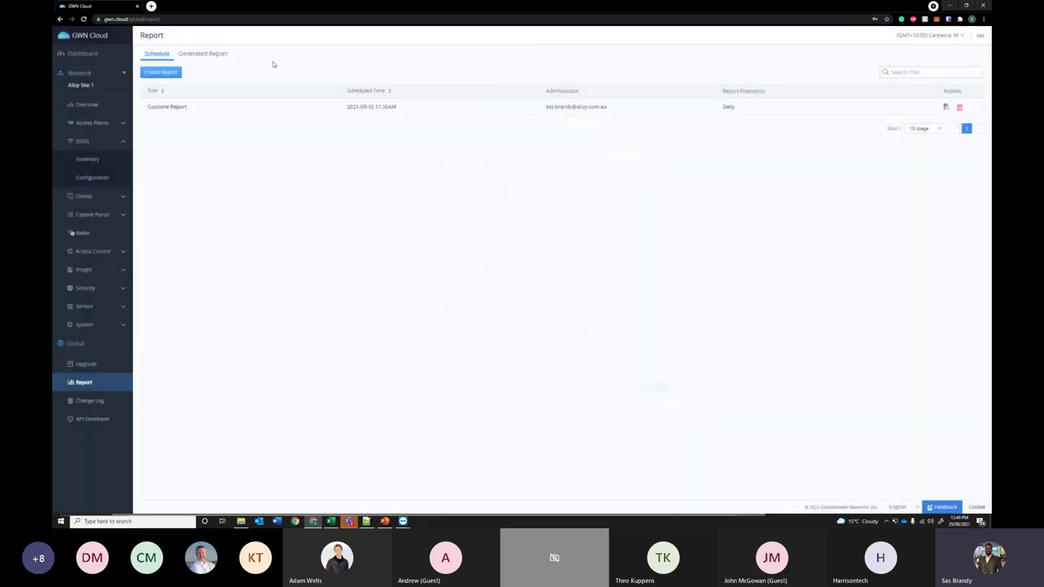
- Download the generated Custome Report and open Report (1).pdf
{"action": "left_click", "coordinate": [202, 53]}
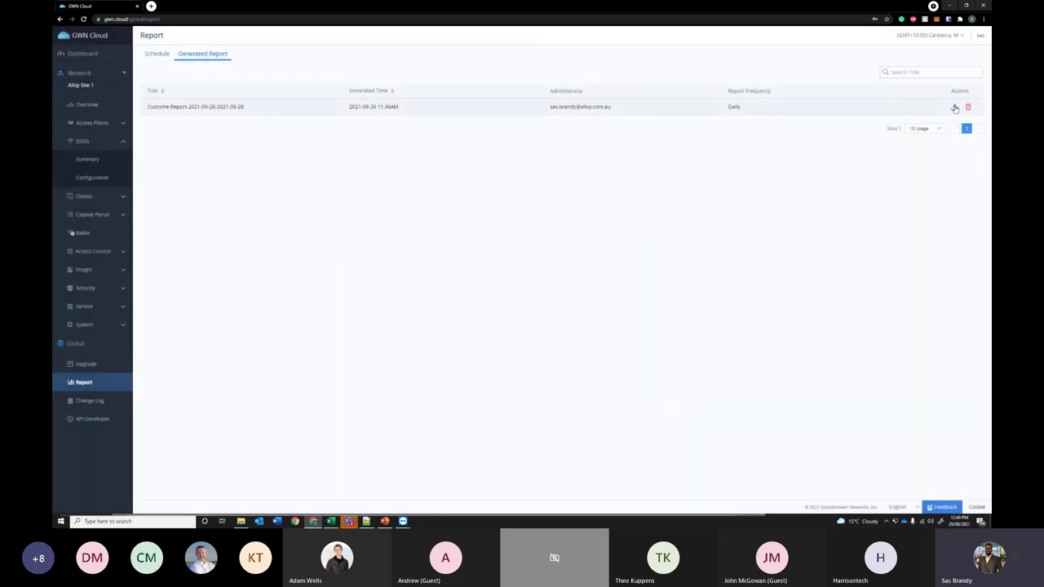
{"action": "left_click", "coordinate": [954, 107]}
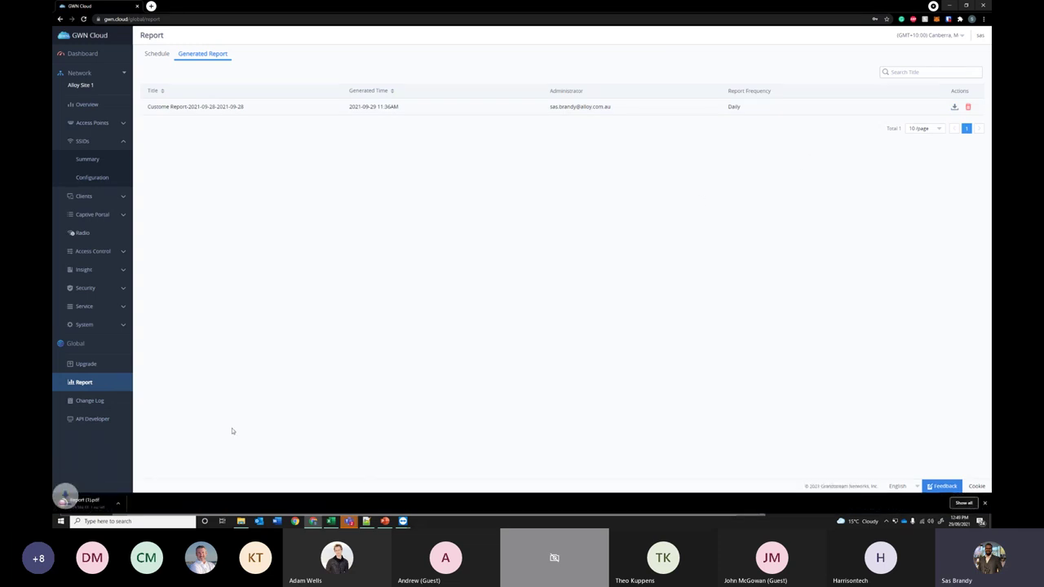
{"action": "left_click", "coordinate": [108, 503]}
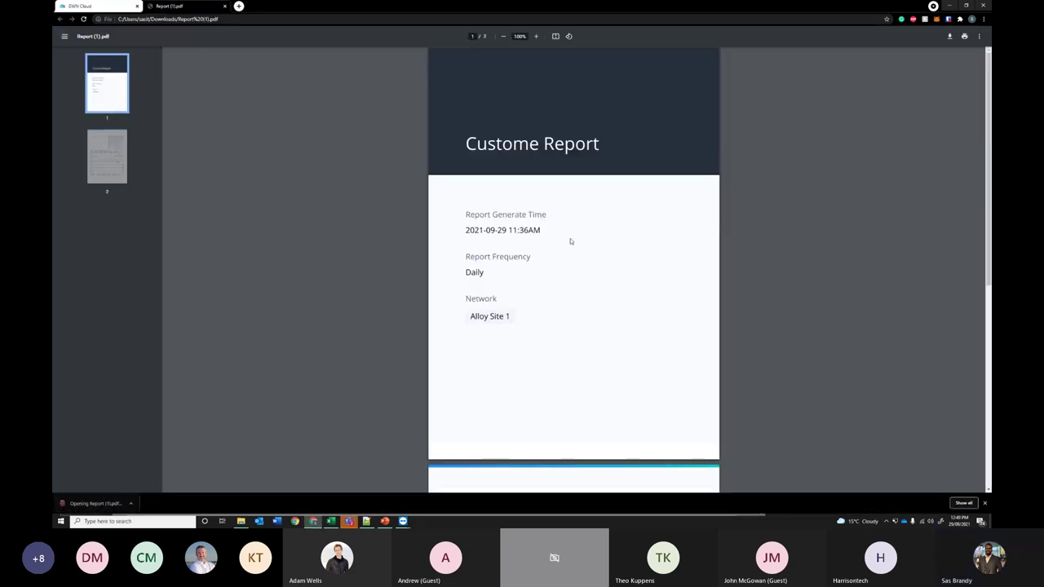
- Scroll Report (1).pdf to the Clients and Bandwidth Usage charts, then switch to Excel
{"action": "scroll", "coordinate": [570, 247], "scroll_direction": "down", "scroll_amount": 5}
{"action": "scroll", "coordinate": [583, 245], "scroll_direction": "down", "scroll_amount": 2}
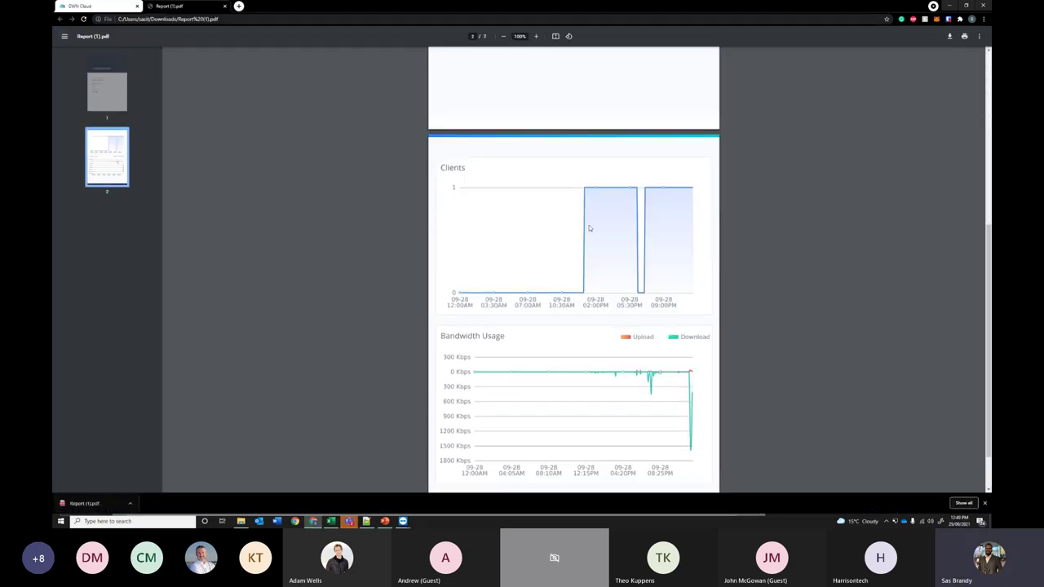
{"action": "scroll", "coordinate": [592, 233], "scroll_direction": "up", "scroll_amount": 4}
{"action": "scroll", "coordinate": [593, 236], "scroll_direction": "down", "scroll_amount": 2}
{"action": "scroll", "coordinate": [593, 237], "scroll_direction": "down", "scroll_amount": 2}
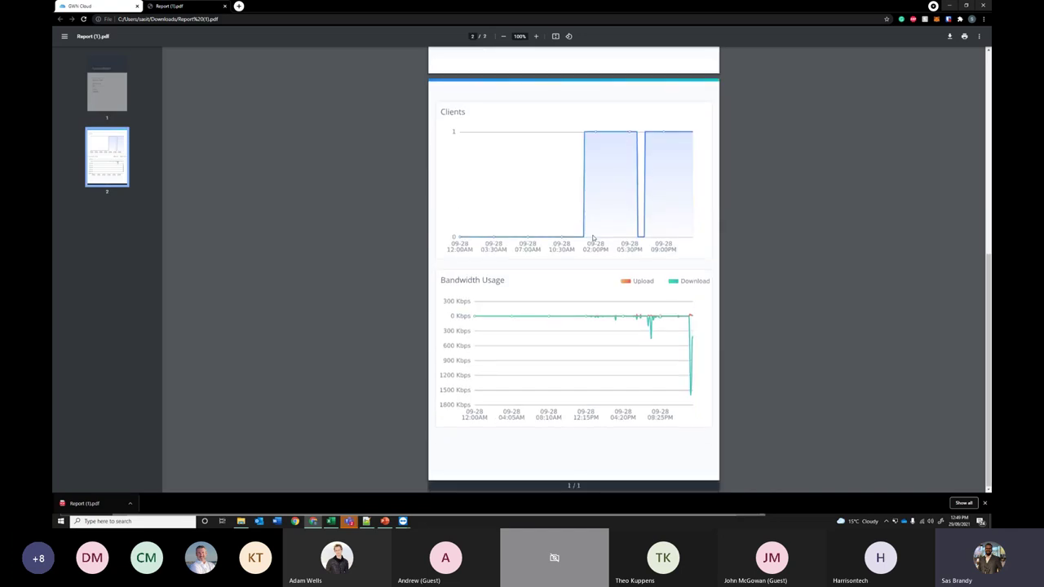
{"action": "scroll", "coordinate": [587, 212], "scroll_direction": "up", "scroll_amount": 4}
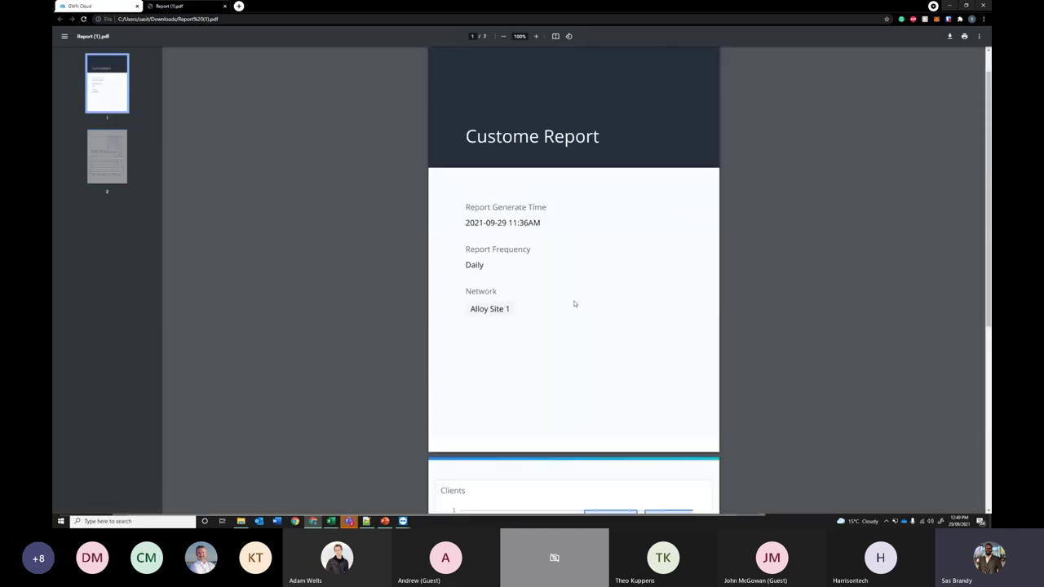
{"action": "scroll", "coordinate": [587, 318], "scroll_direction": "down", "scroll_amount": 5}
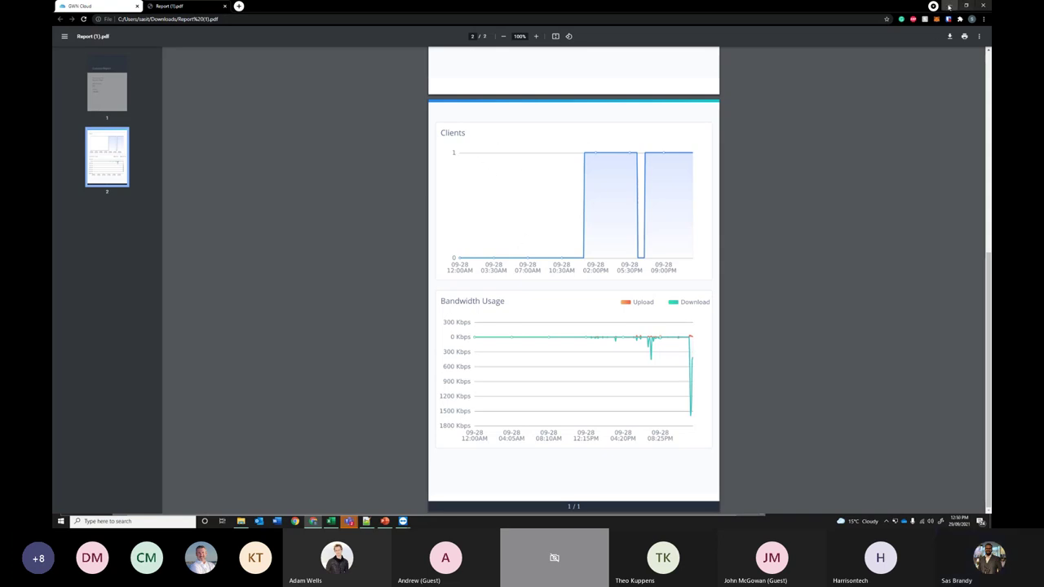
{"action": "key", "text": "alt+Tab"}
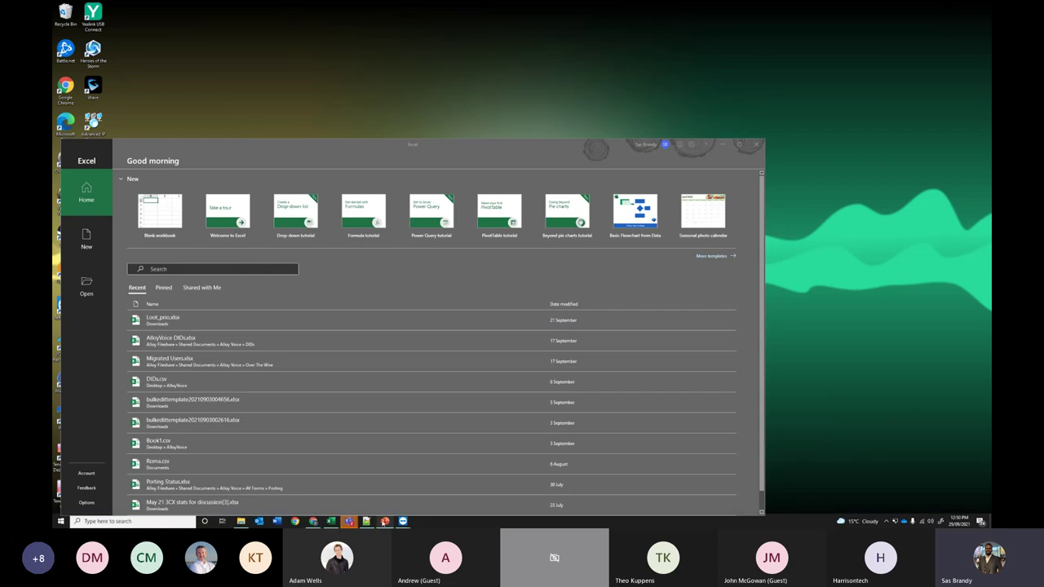
- In PowerPoint, select the Q&A slide, then start and end the slide show
{"action": "left_click", "coordinate": [384, 521]}
{"action": "left_click", "coordinate": [137, 469]}
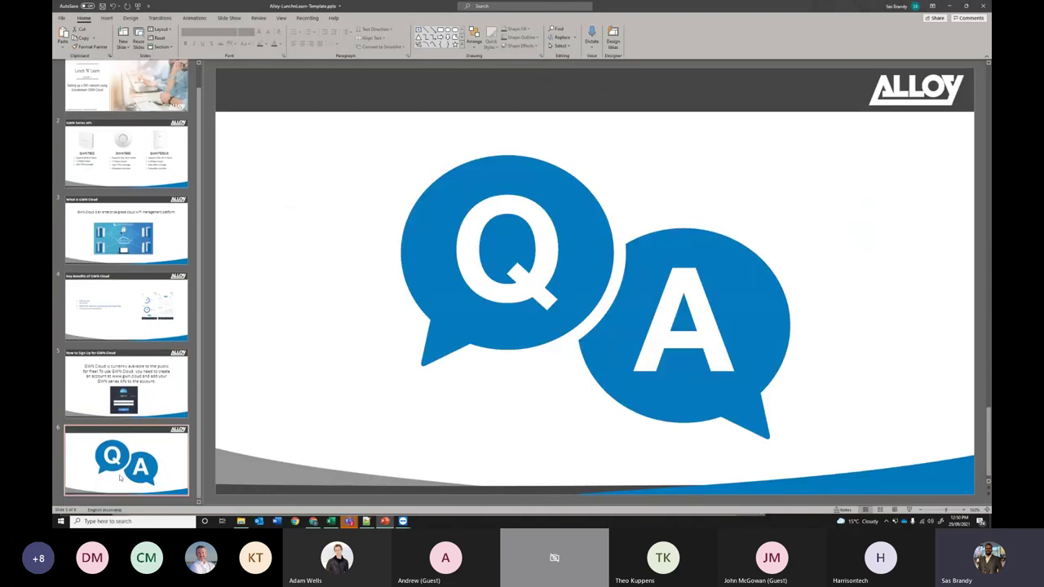
{"action": "key", "text": "shift+F5"}
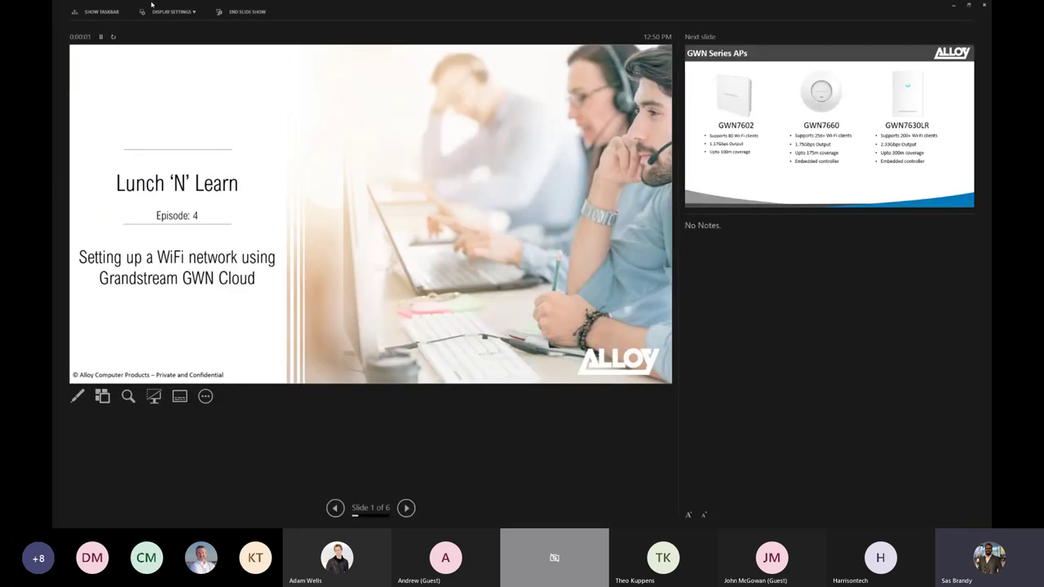
{"action": "left_click", "coordinate": [173, 12]}
{"action": "left_click", "coordinate": [195, 27]}
{"action": "key", "text": "Escape"}
- Switch back to the report PDF's Clients and Bandwidth Usage page
{"action": "scroll", "coordinate": [430, 202], "scroll_direction": "up", "scroll_amount": 1}
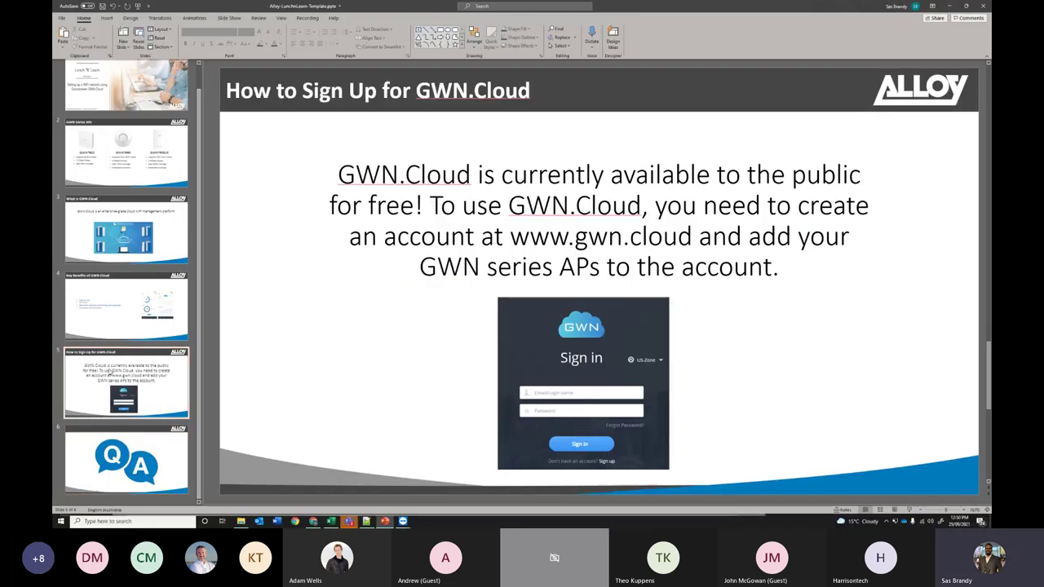
{"action": "scroll", "coordinate": [595, 294], "scroll_direction": "down", "scroll_amount": 1}
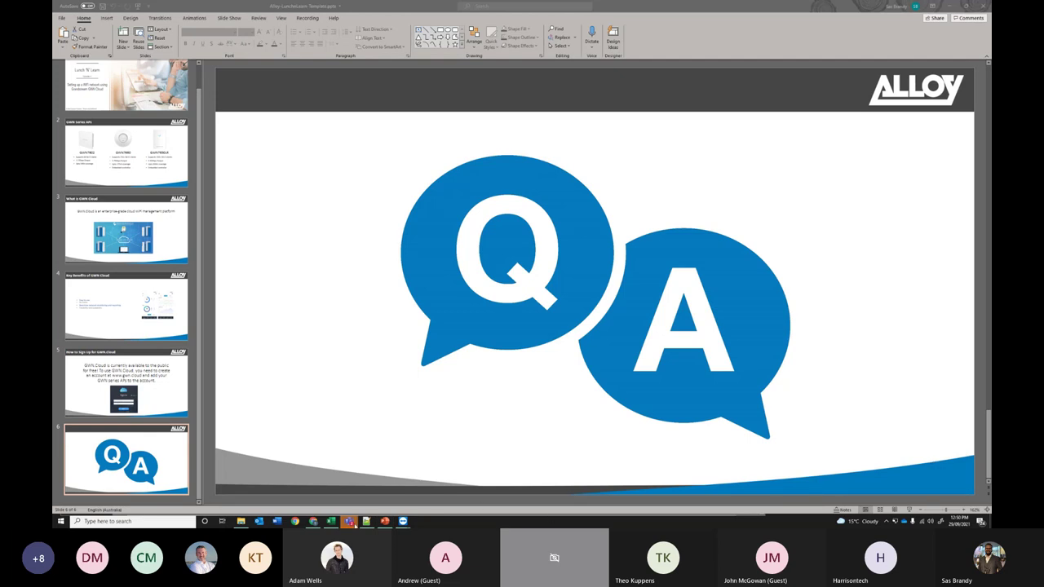
{"action": "mouse_move", "coordinate": [348, 520]}
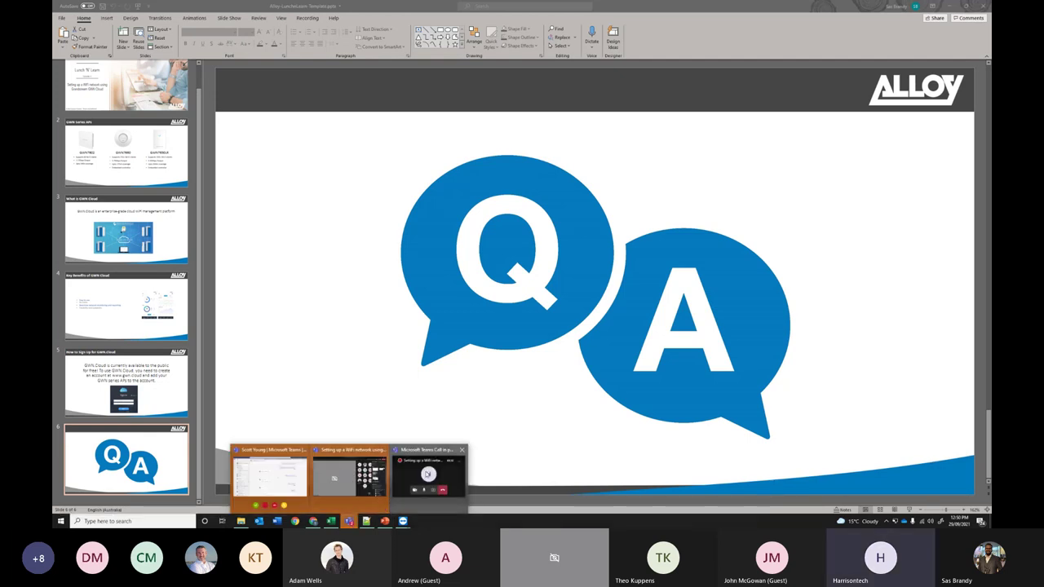
{"action": "mouse_move", "coordinate": [352, 478]}
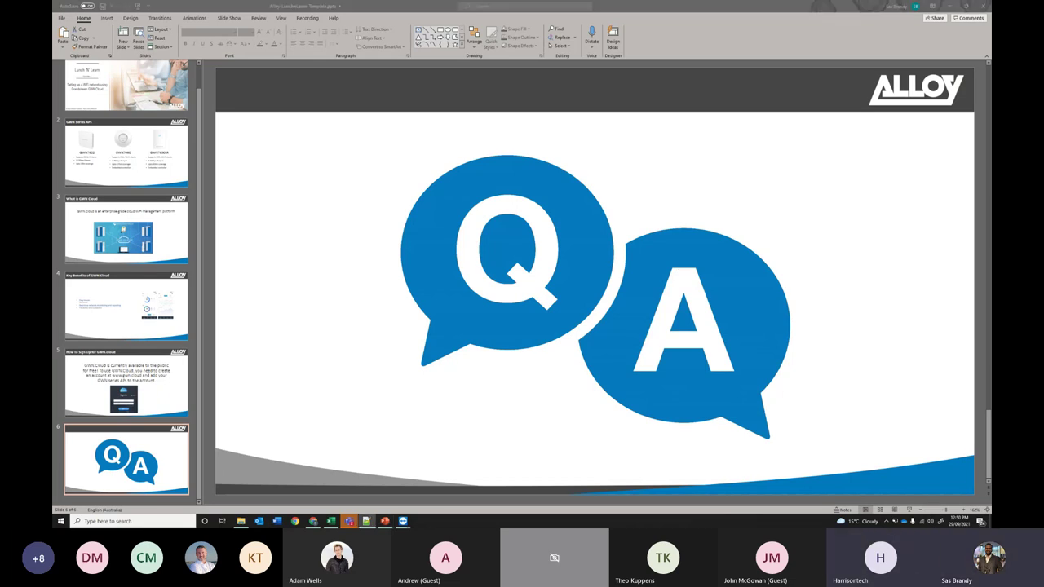
{"action": "key", "text": "alt+Tab"}
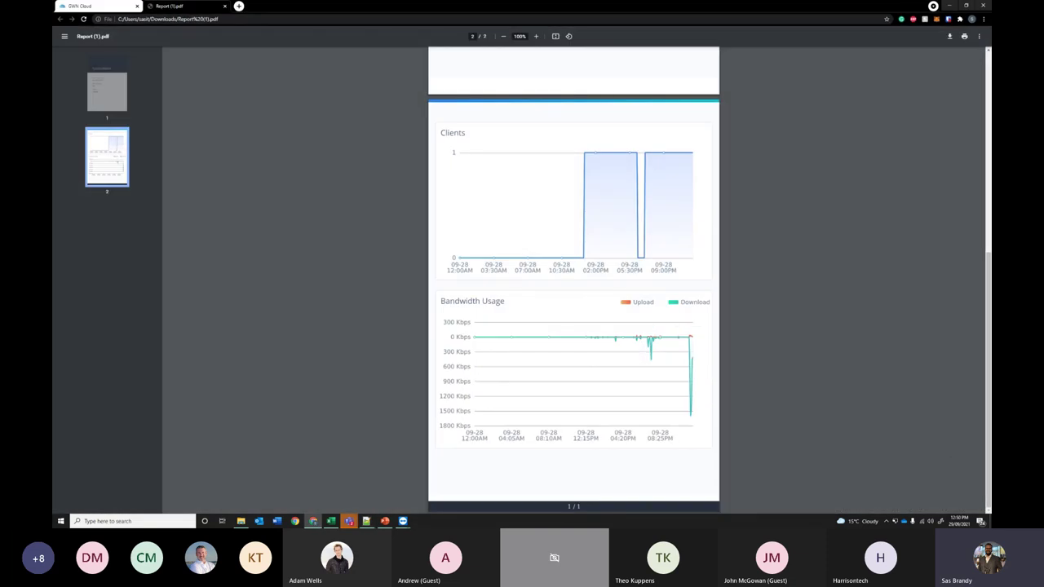
- Return to the GWN.Cloud tab and open SSIDs > Configuration for Alloy Site 1
{"action": "left_click", "coordinate": [81, 5]}
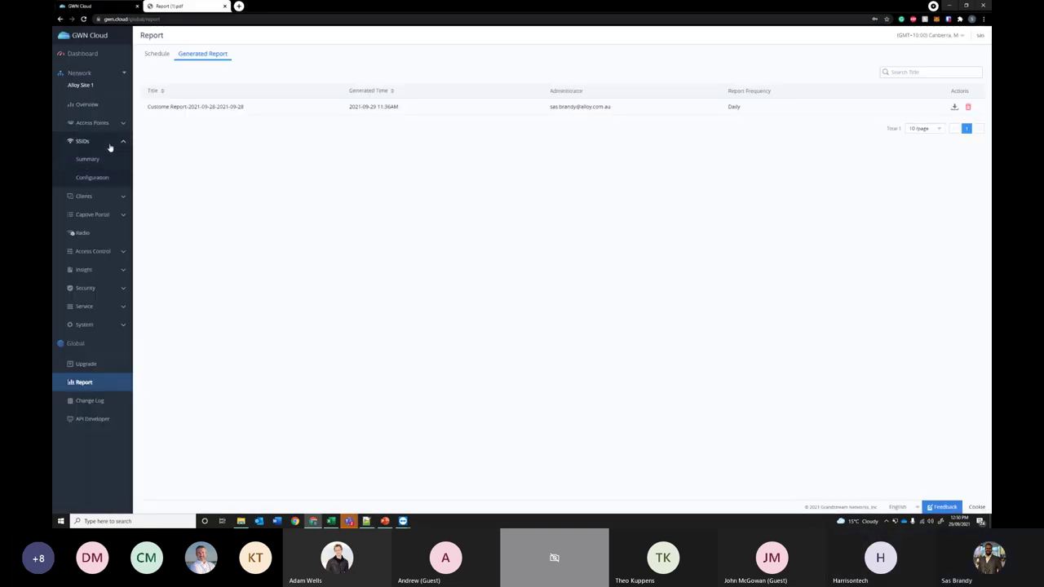
{"action": "left_click", "coordinate": [91, 177]}
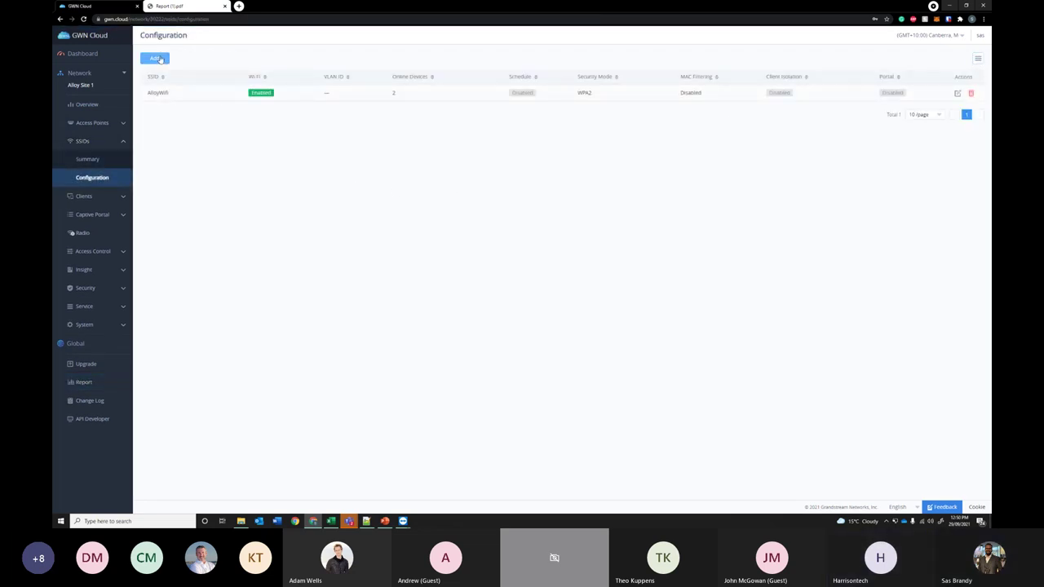
- Add a new SSID named Alloy2 and switch it on
{"action": "left_click", "coordinate": [155, 58]}
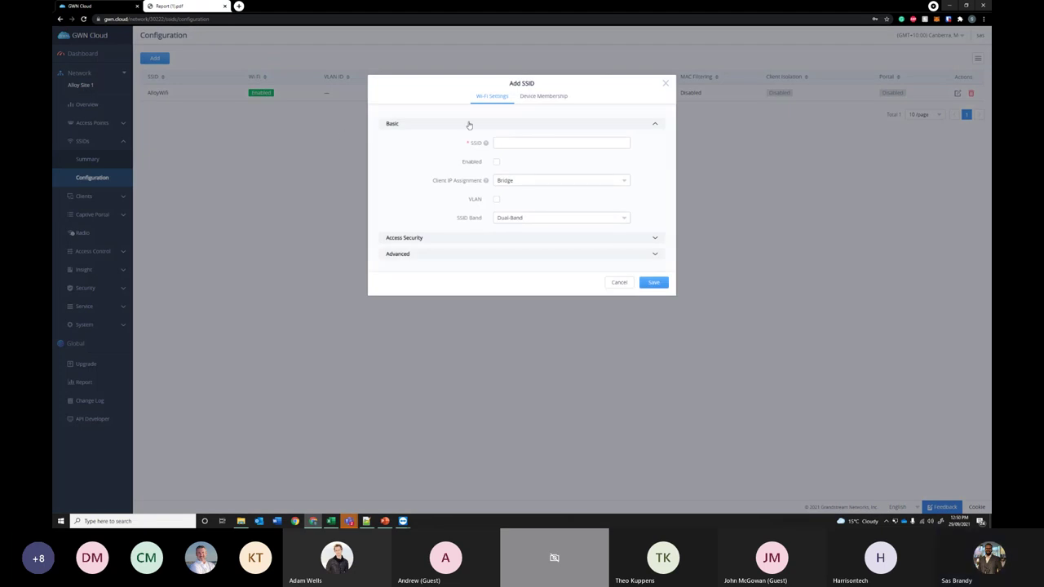
{"action": "mouse_move", "coordinate": [485, 143]}
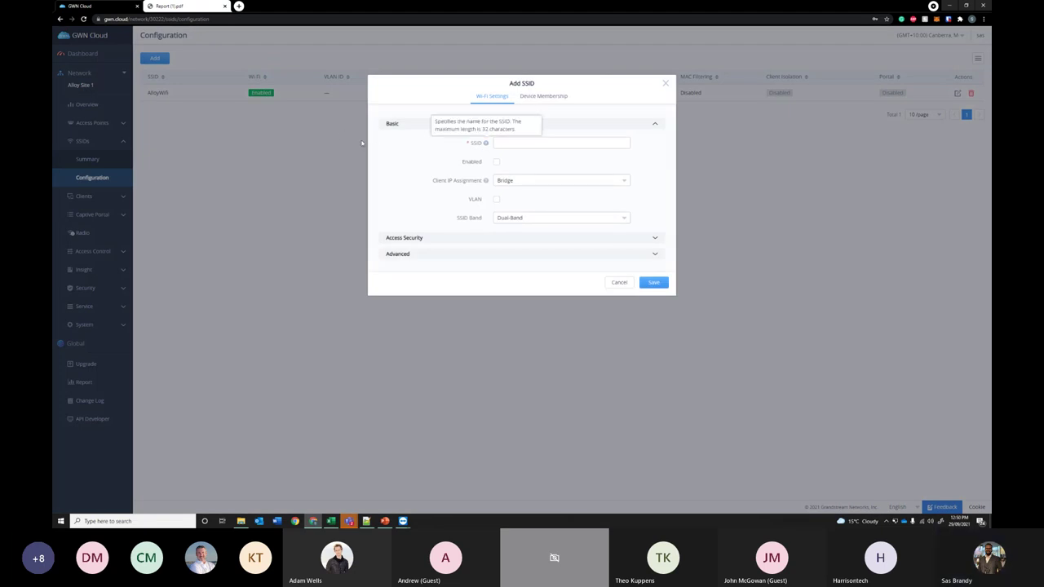
{"action": "mouse_move", "coordinate": [487, 183]}
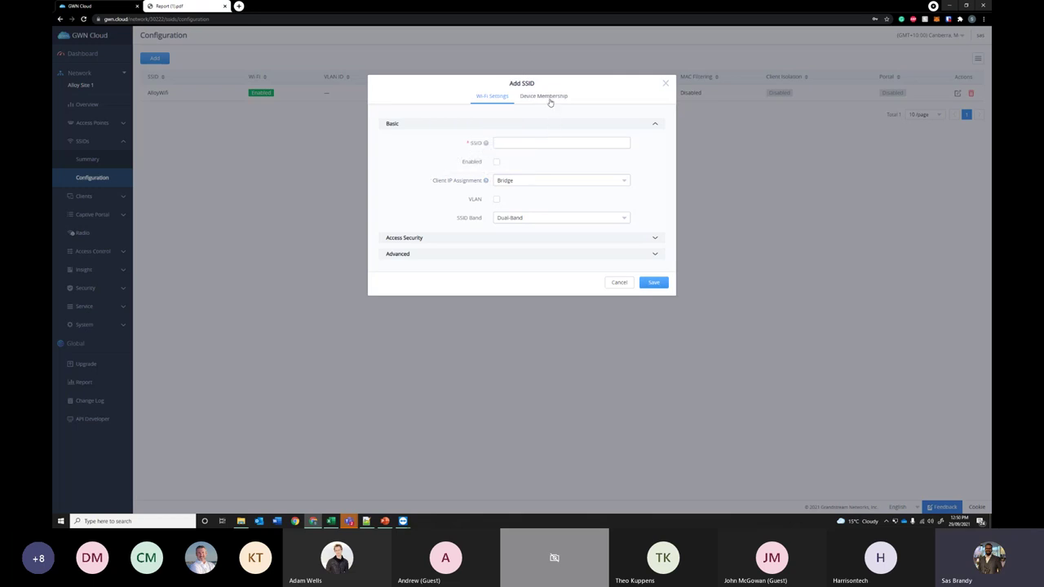
{"action": "left_click", "coordinate": [531, 142]}
{"action": "type", "text": "Alloy 2"}
{"action": "mouse_move", "coordinate": [487, 178]}
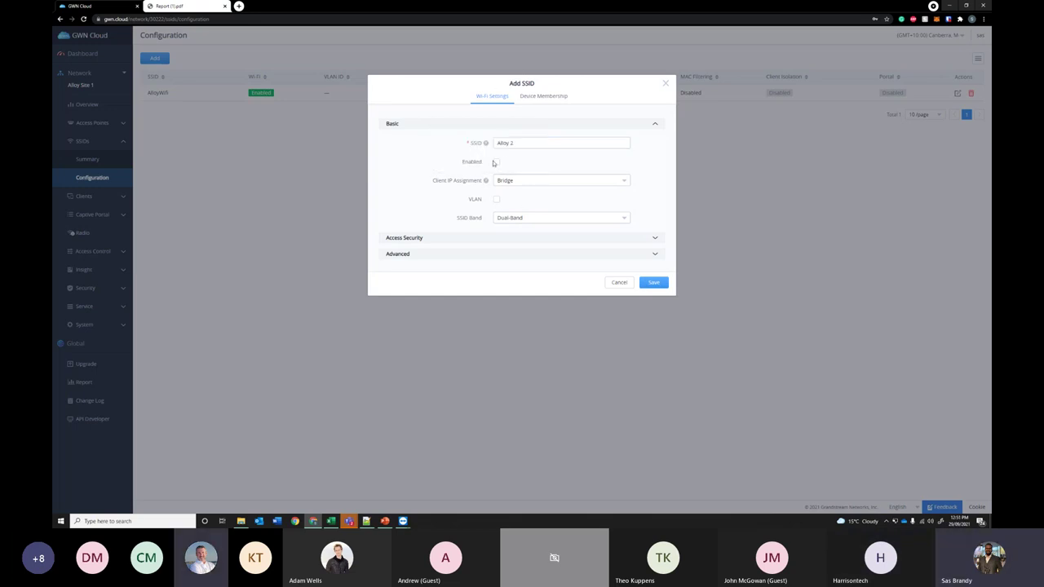
{"action": "left_click", "coordinate": [496, 163]}
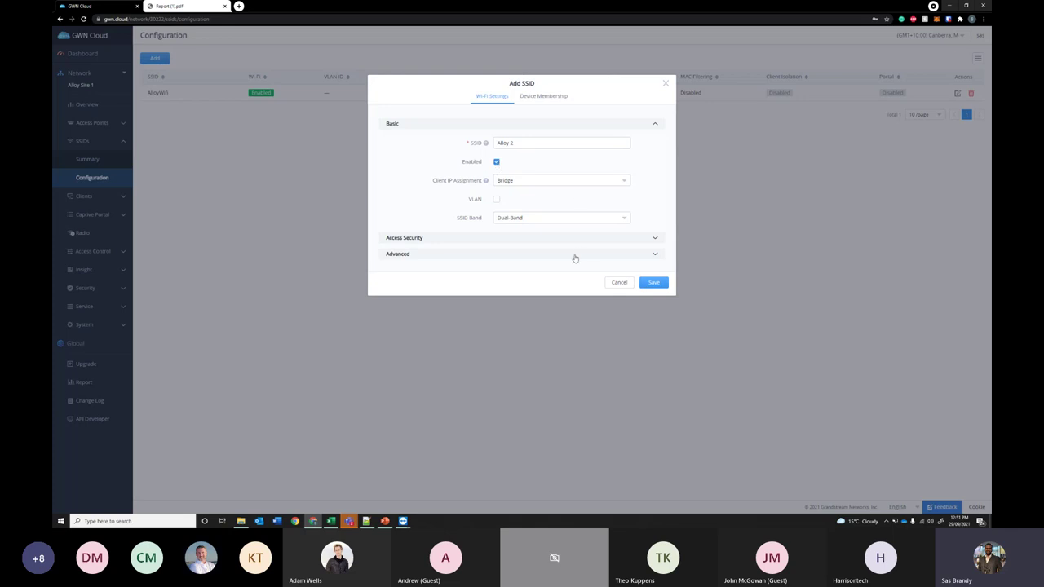
{"action": "left_click", "coordinate": [661, 286]}
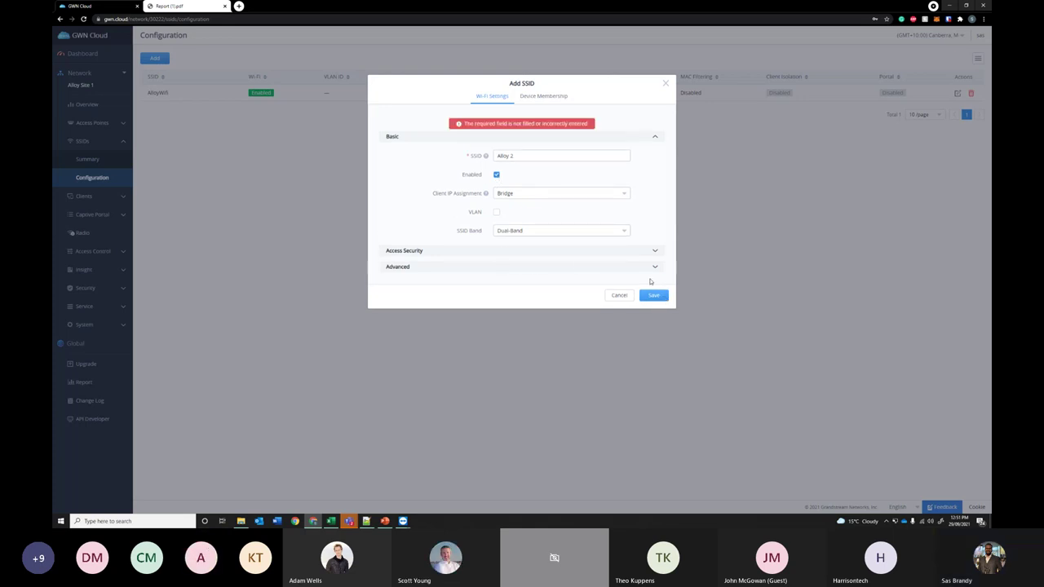
{"action": "left_click", "coordinate": [512, 156]}
{"action": "left_click", "coordinate": [653, 295]}
- Set WPA2 PSK security with a pre-shared key and save the SSID
{"action": "left_click", "coordinate": [469, 250]}
{"action": "scroll", "coordinate": [513, 296], "scroll_direction": "down", "scroll_amount": 1}
{"action": "left_click", "coordinate": [508, 300]}
{"action": "type", "text": "123"}
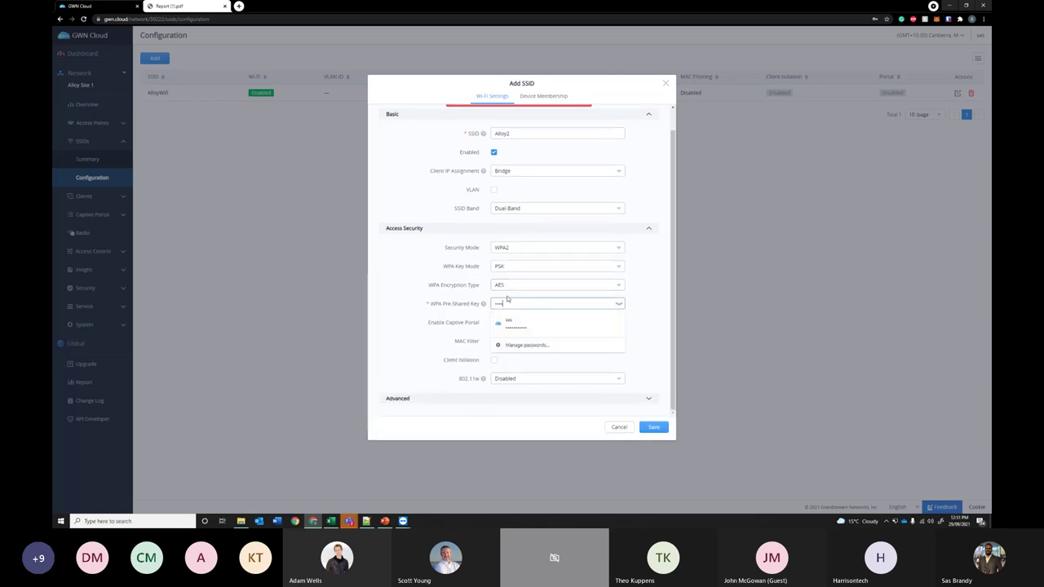
{"action": "type", "text": "5678"}
{"action": "left_click", "coordinate": [653, 427]}
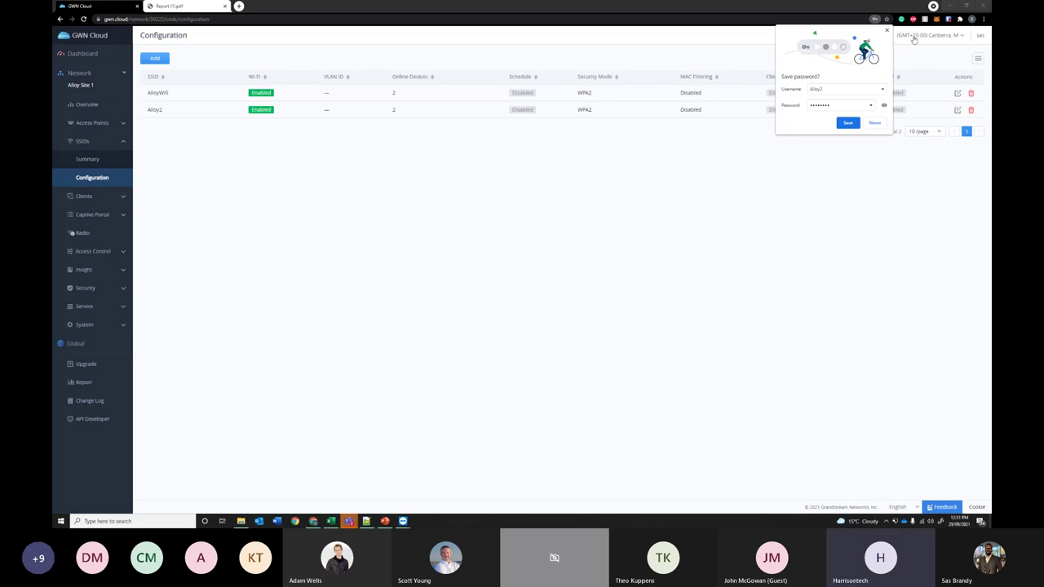
- Dismiss Chrome's save-password prompt, then open Alloy2's editor and close it with VLAN left off
{"action": "left_click", "coordinate": [887, 31]}
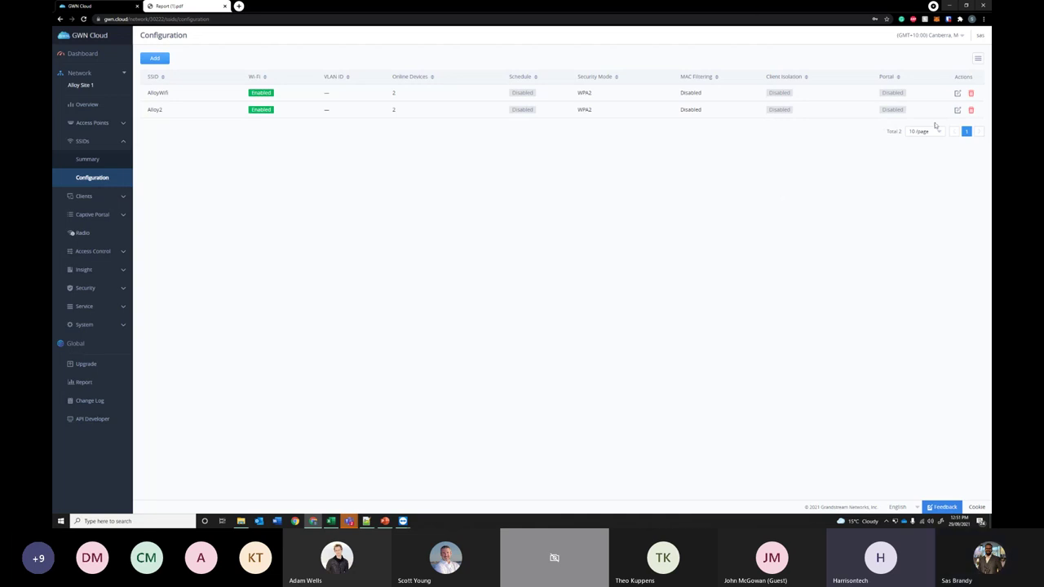
{"action": "left_click", "coordinate": [958, 110]}
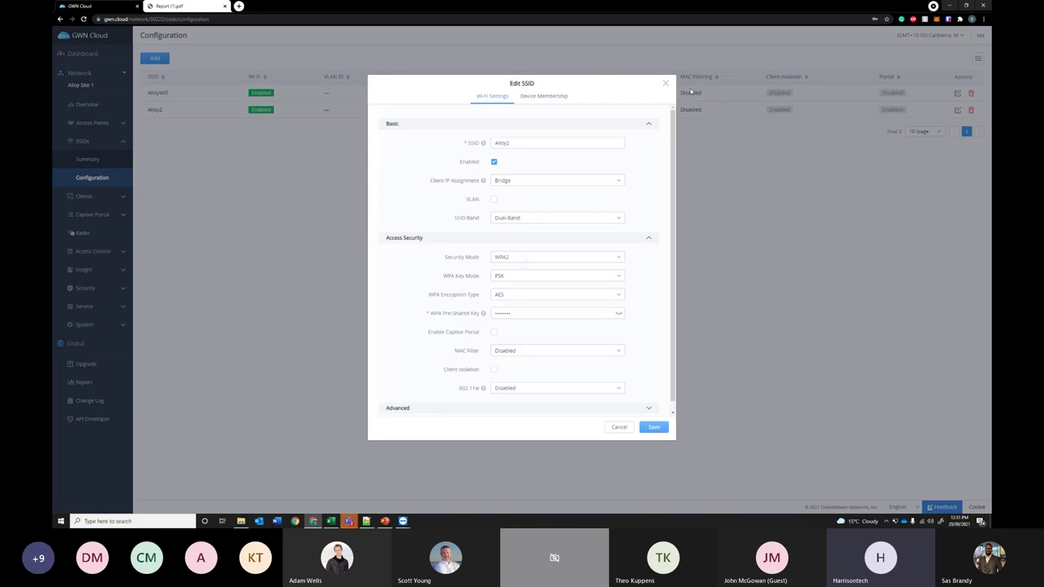
{"action": "left_click", "coordinate": [494, 199]}
{"action": "left_click", "coordinate": [543, 218]}
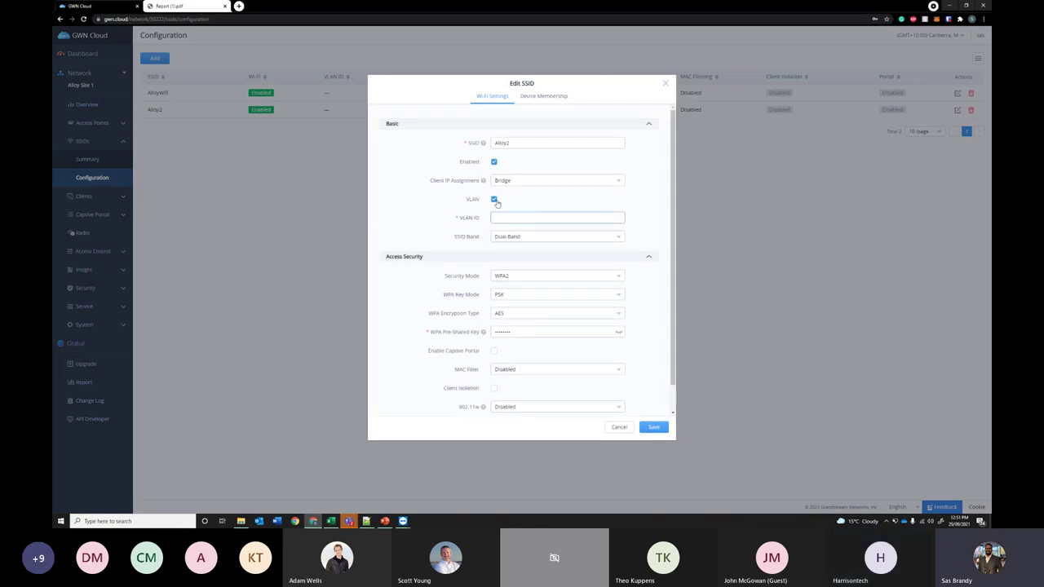
{"action": "left_click", "coordinate": [493, 200]}
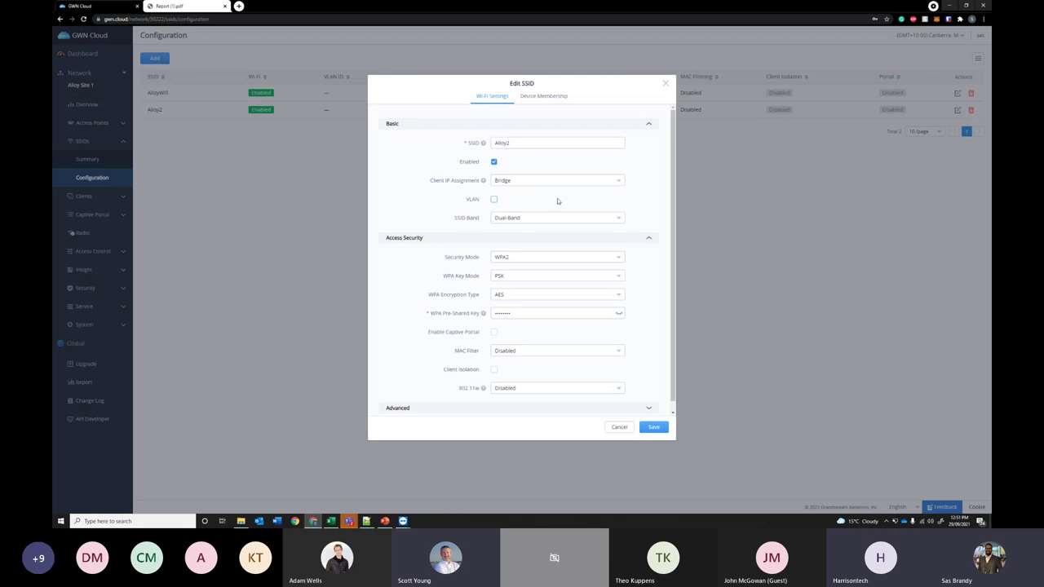
{"action": "left_click", "coordinate": [664, 83]}
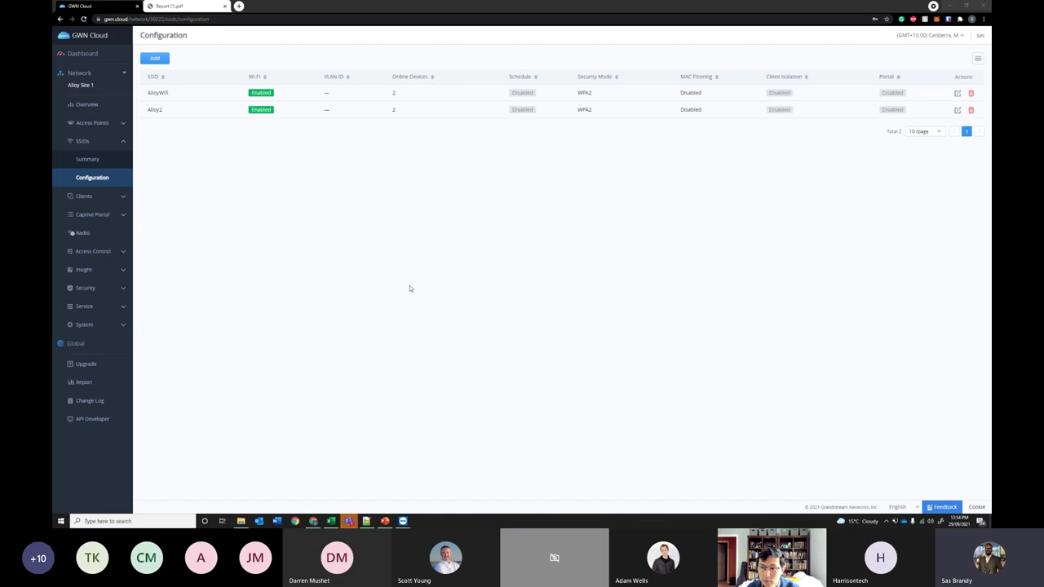
- Open Clients > Status, check the Summary charts, and return to the client Status list
{"action": "left_click", "coordinate": [90, 198]}
{"action": "left_click", "coordinate": [101, 196]}
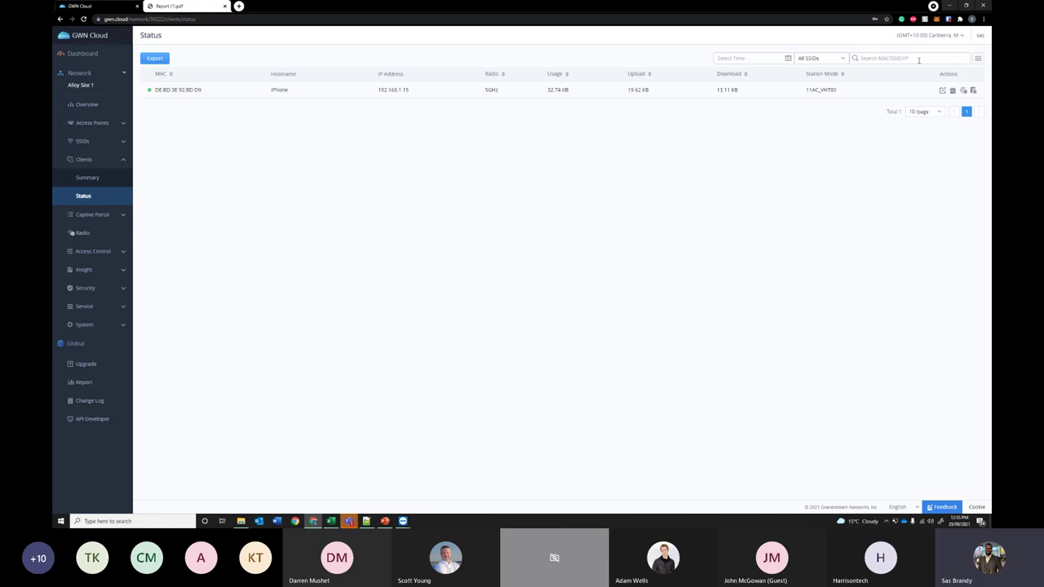
{"action": "left_click", "coordinate": [98, 178]}
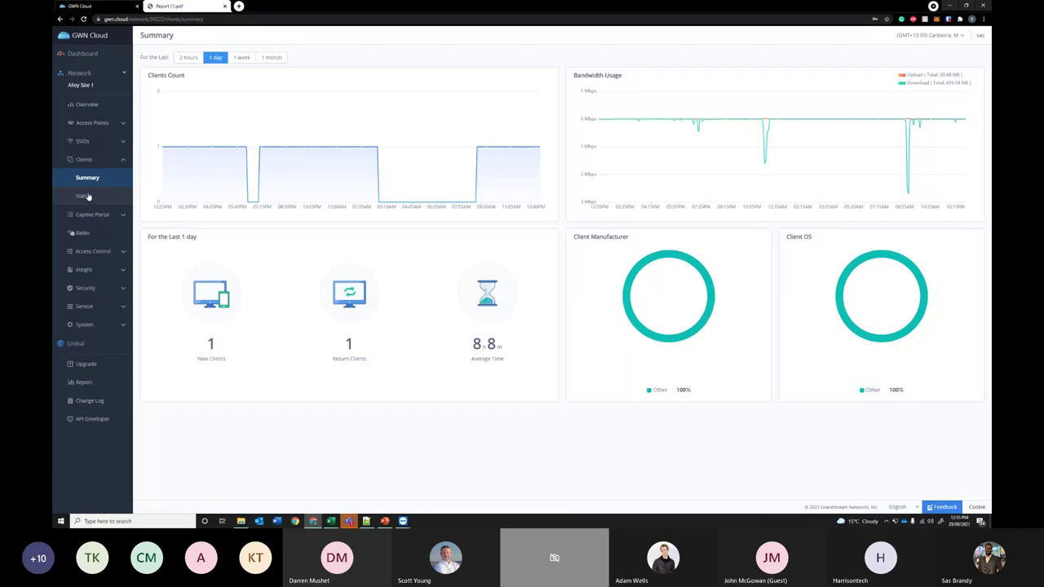
{"action": "left_click", "coordinate": [84, 195]}
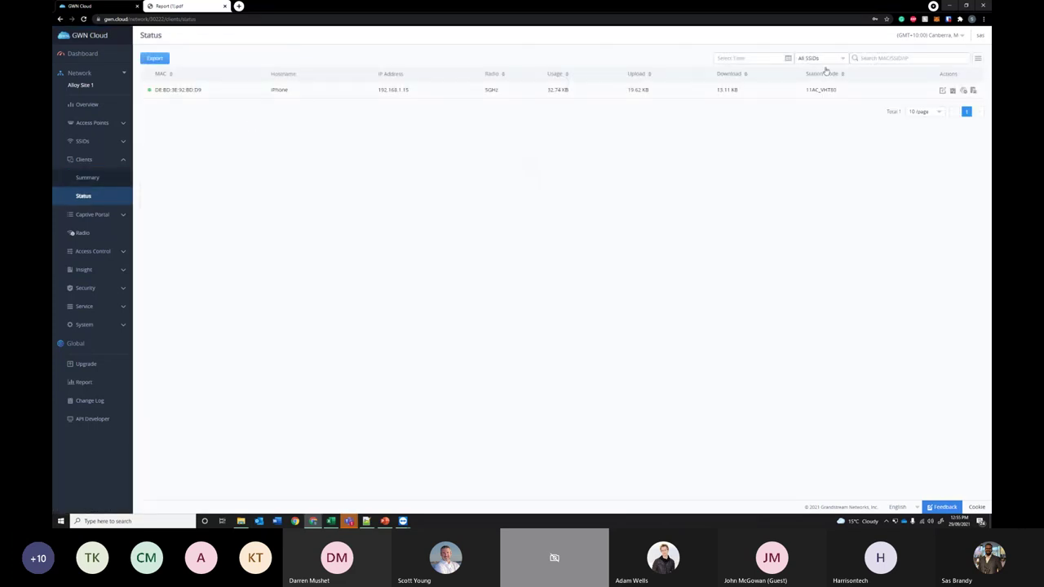
- Review the iPhone client's info and roaming history, return to its usage chart, and open the account menu
{"action": "left_click", "coordinate": [942, 91]}
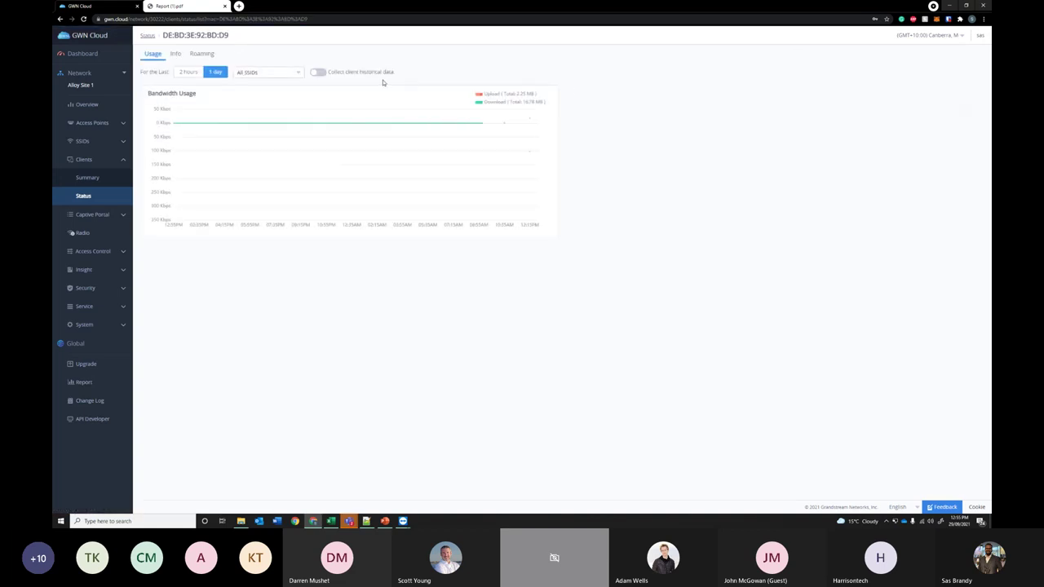
{"action": "left_click", "coordinate": [175, 53]}
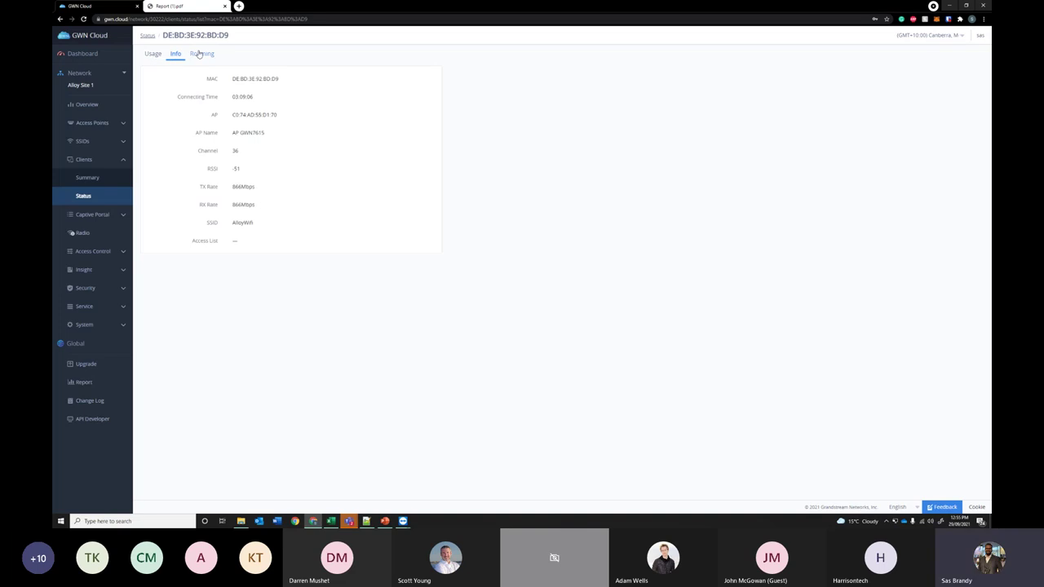
{"action": "left_click", "coordinate": [199, 54]}
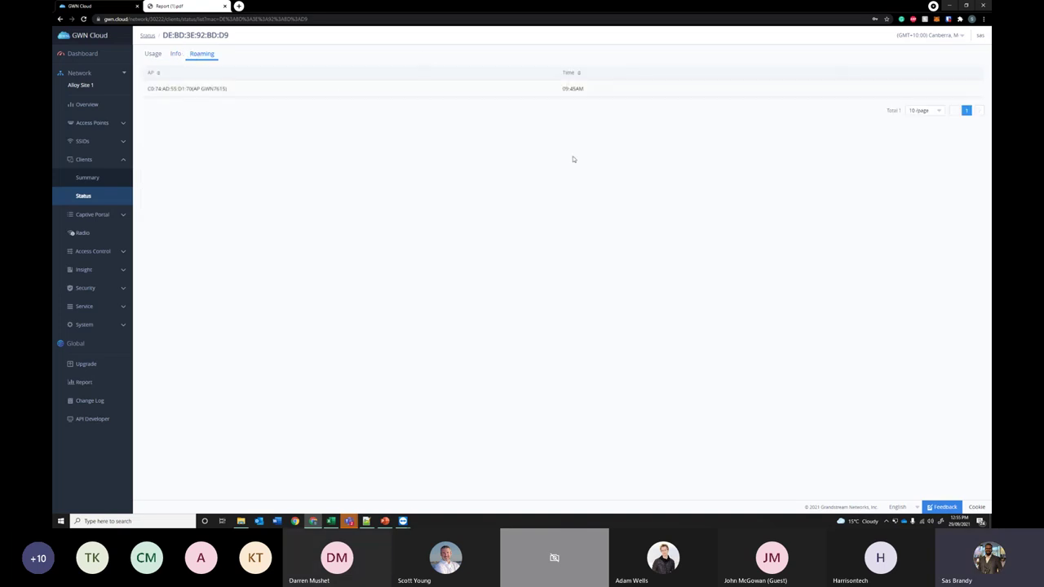
{"action": "left_click", "coordinate": [153, 54]}
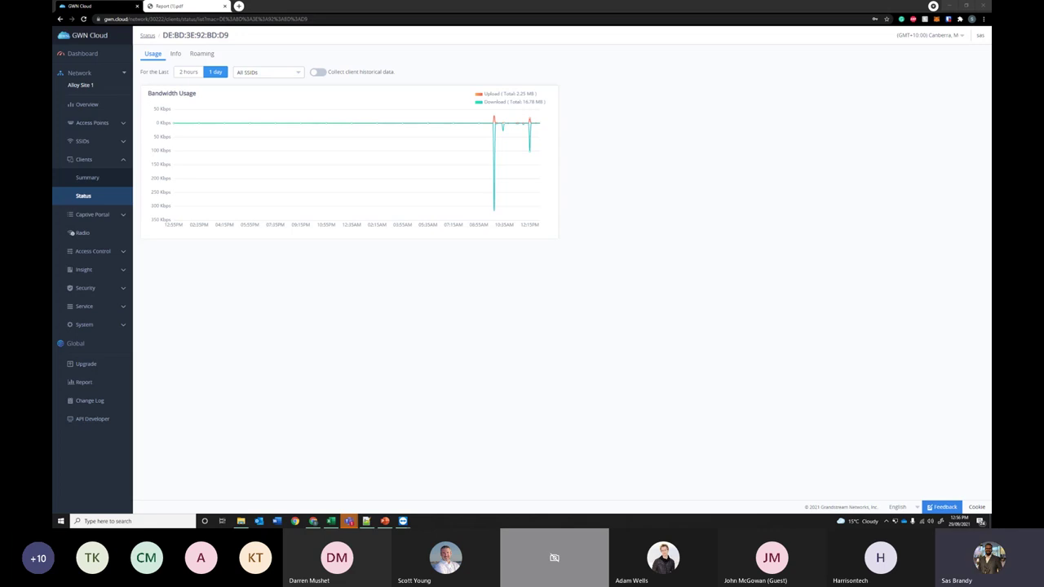
{"action": "left_click", "coordinate": [582, 276]}
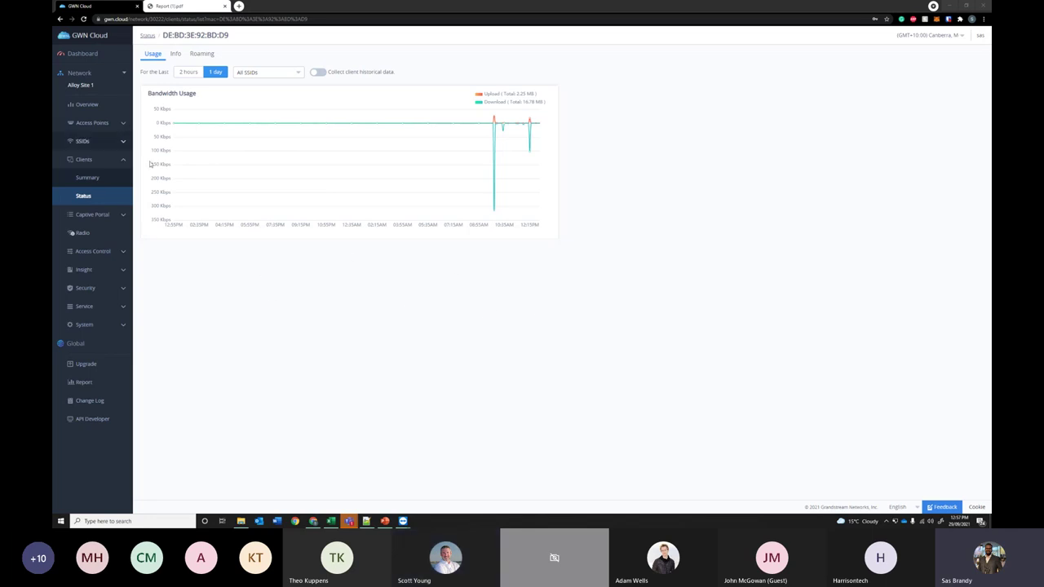
{"action": "left_click", "coordinate": [108, 189]}
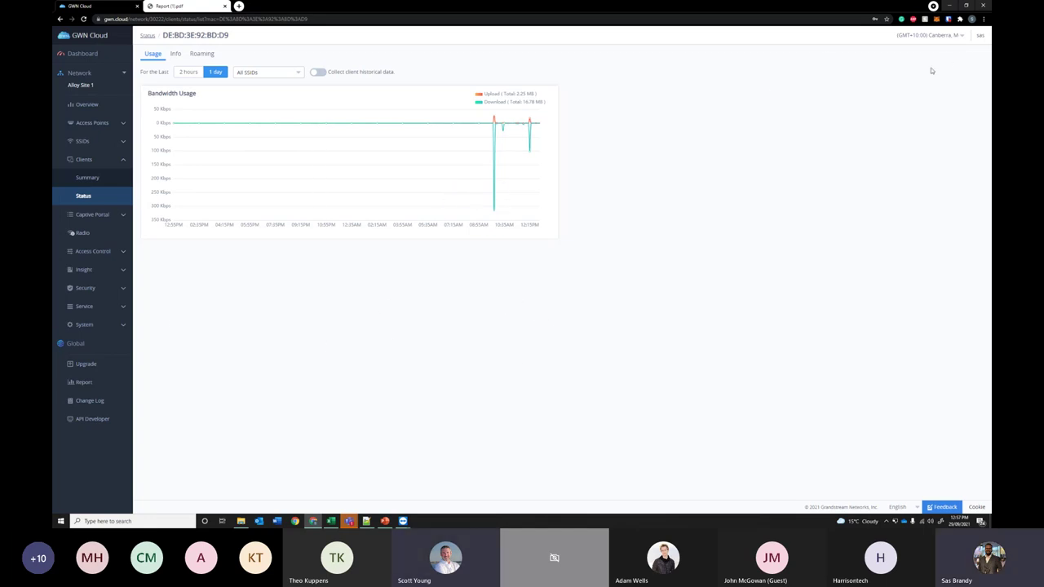
{"action": "left_click", "coordinate": [978, 43]}
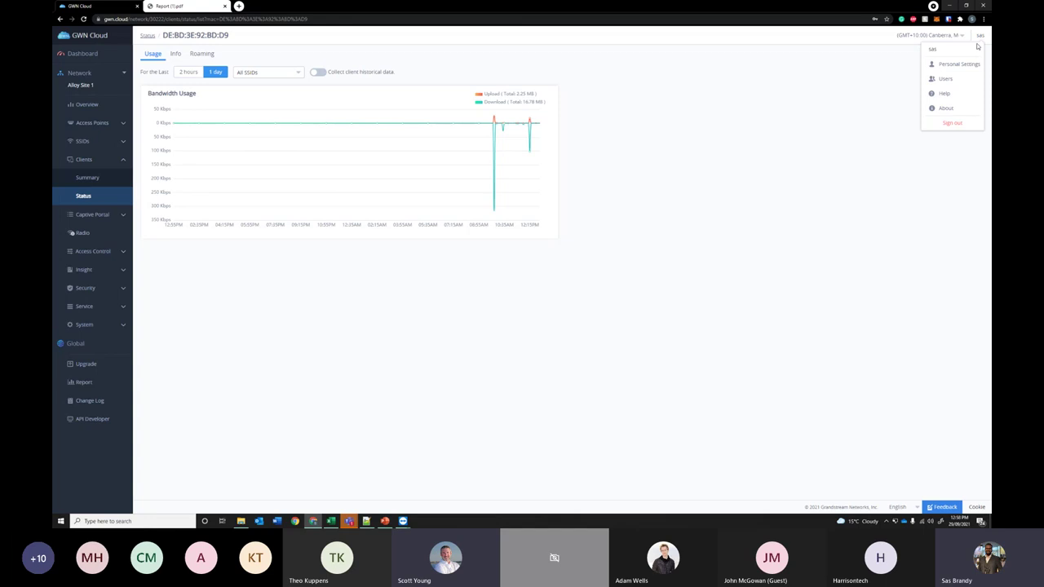
- From the admin Users list, start a new admin user and enter their e-mail address
{"action": "left_click", "coordinate": [938, 80]}
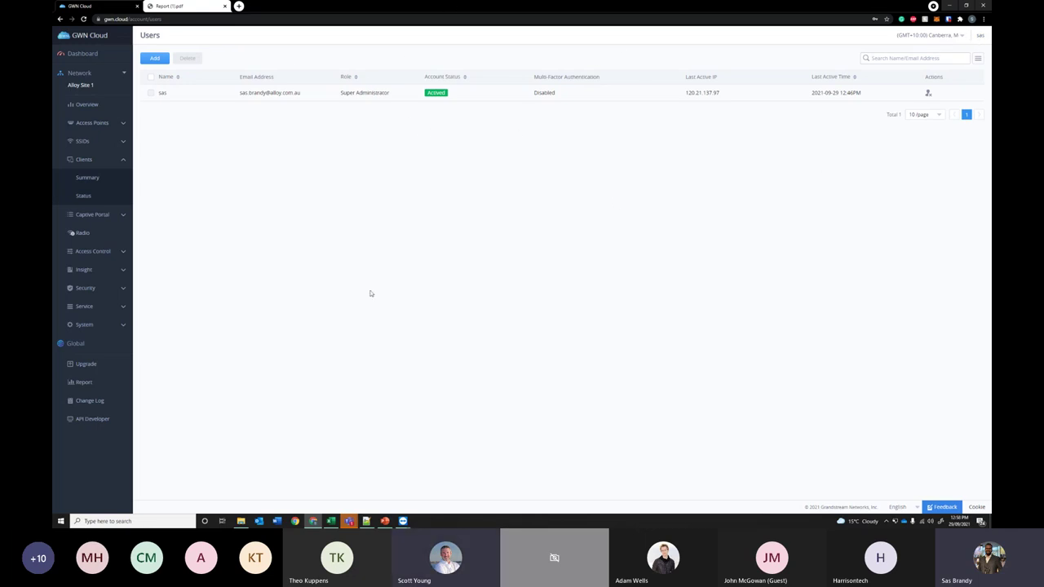
{"action": "left_click", "coordinate": [154, 58]}
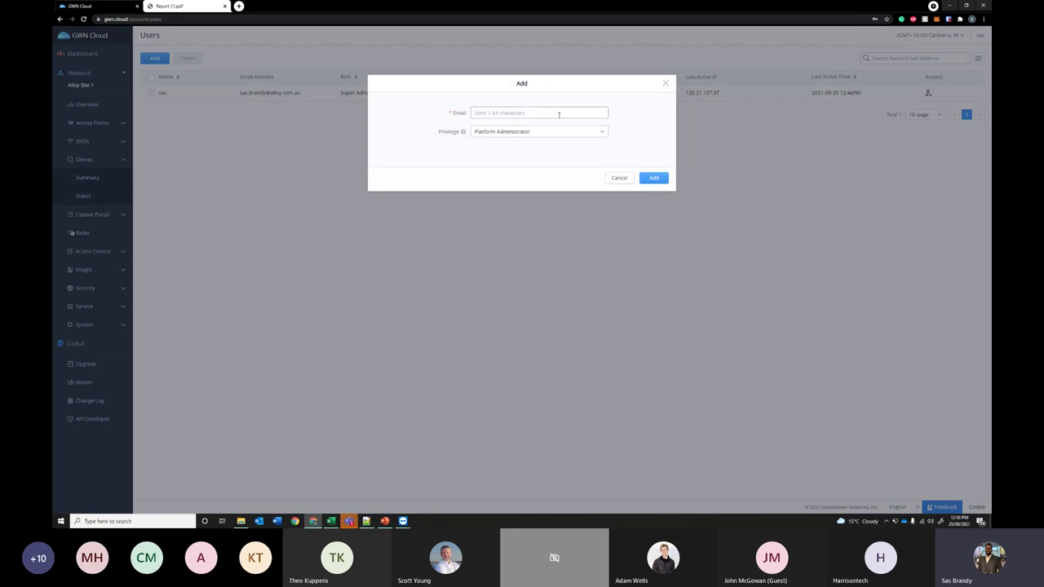
{"action": "left_click", "coordinate": [532, 135]}
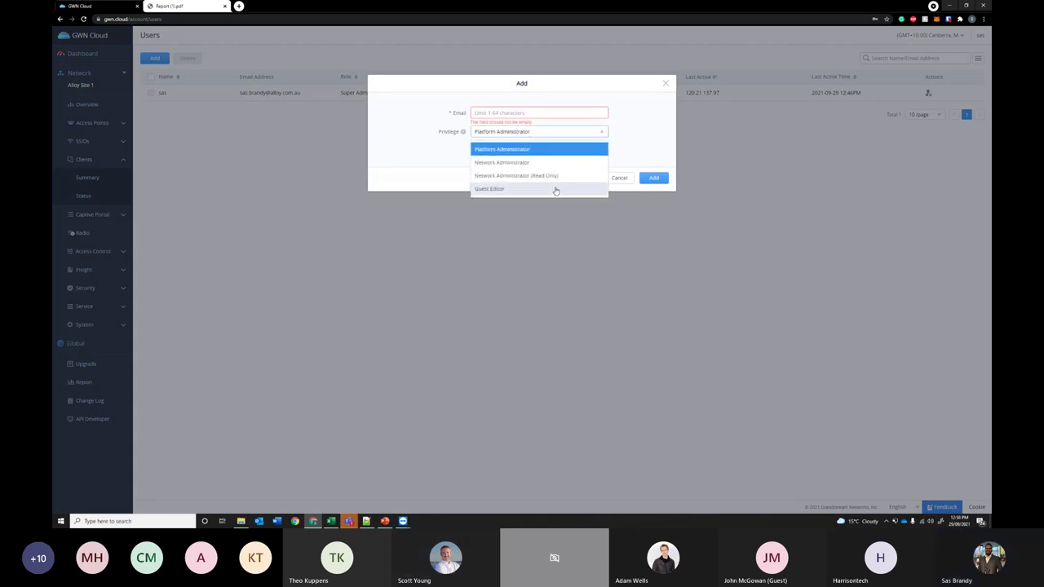
{"action": "left_click", "coordinate": [482, 115]}
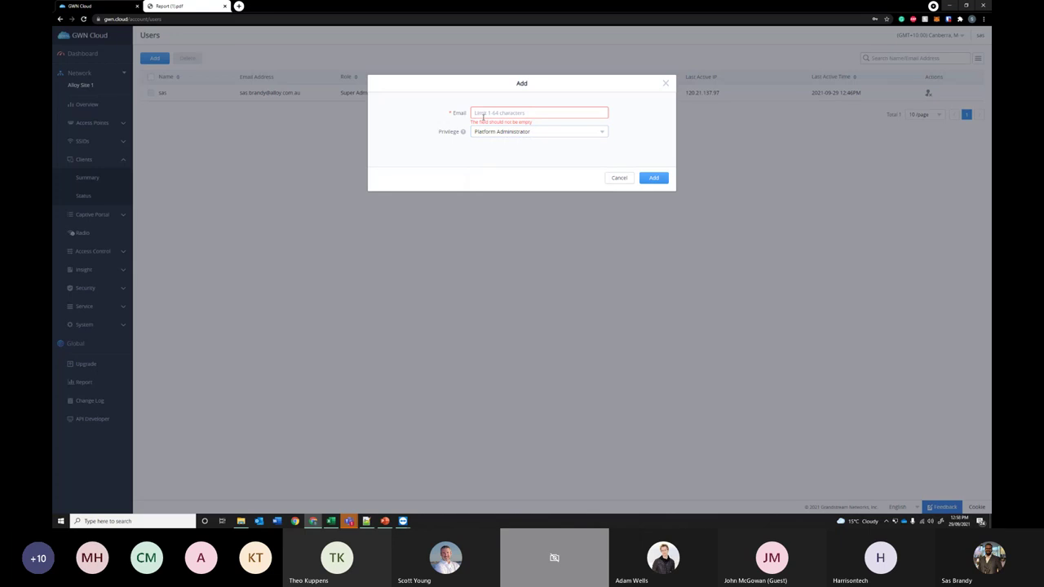
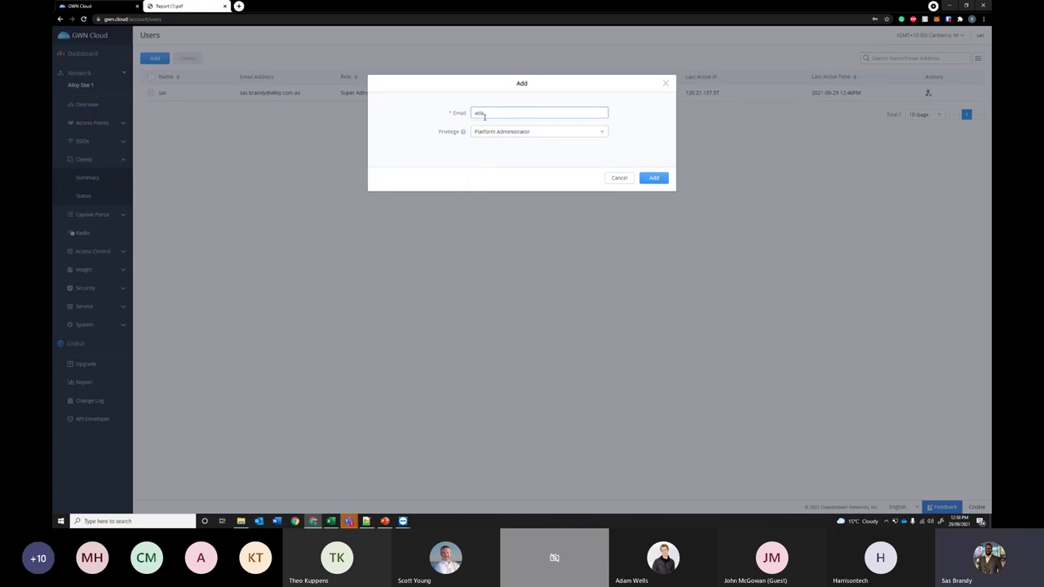
- Set the new user's privilege to Network Administrator, then cancel without adding them
{"action": "left_click", "coordinate": [495, 136]}
{"action": "left_click", "coordinate": [538, 163]}
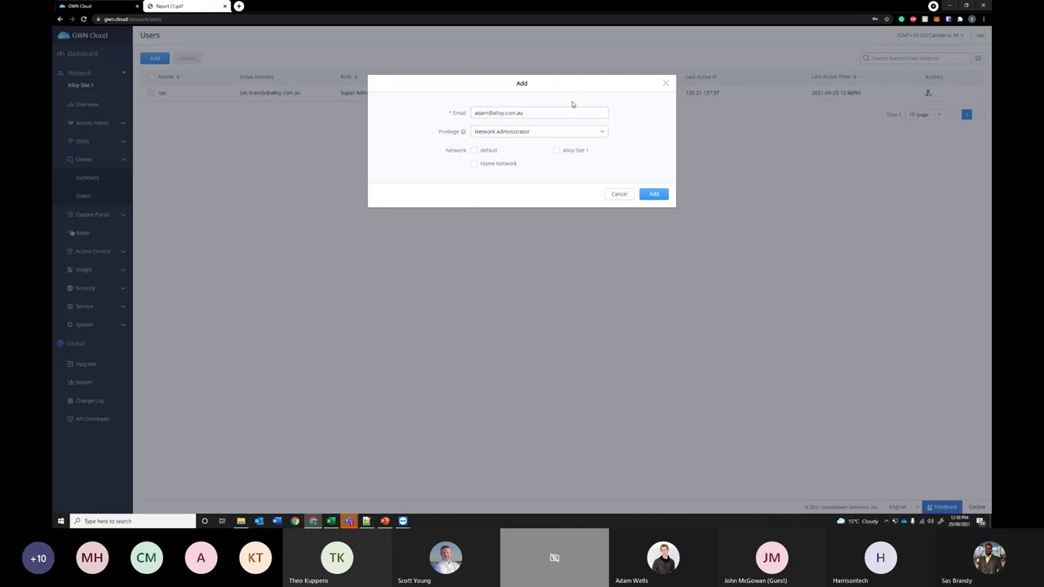
{"action": "left_click", "coordinate": [666, 85]}
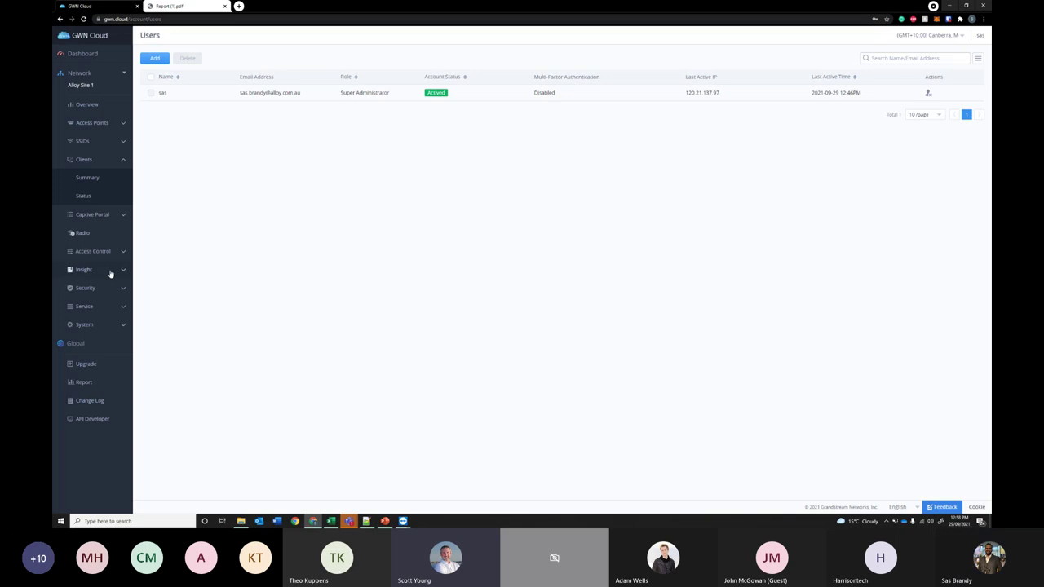
- Go to the Captive Portal Policy List via Splash Page and start a new portal policy
{"action": "left_click", "coordinate": [90, 215]}
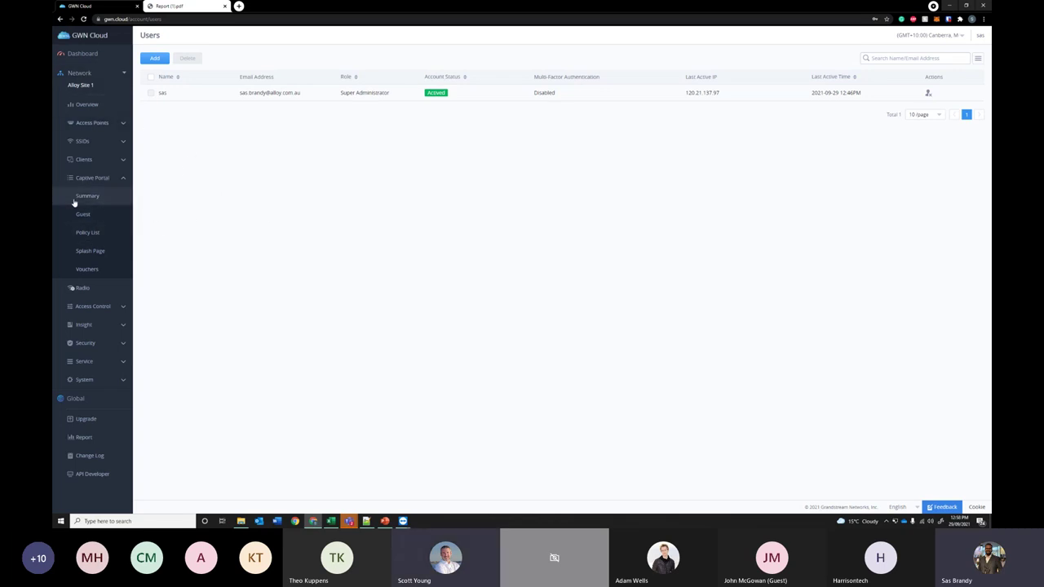
{"action": "left_click", "coordinate": [105, 251]}
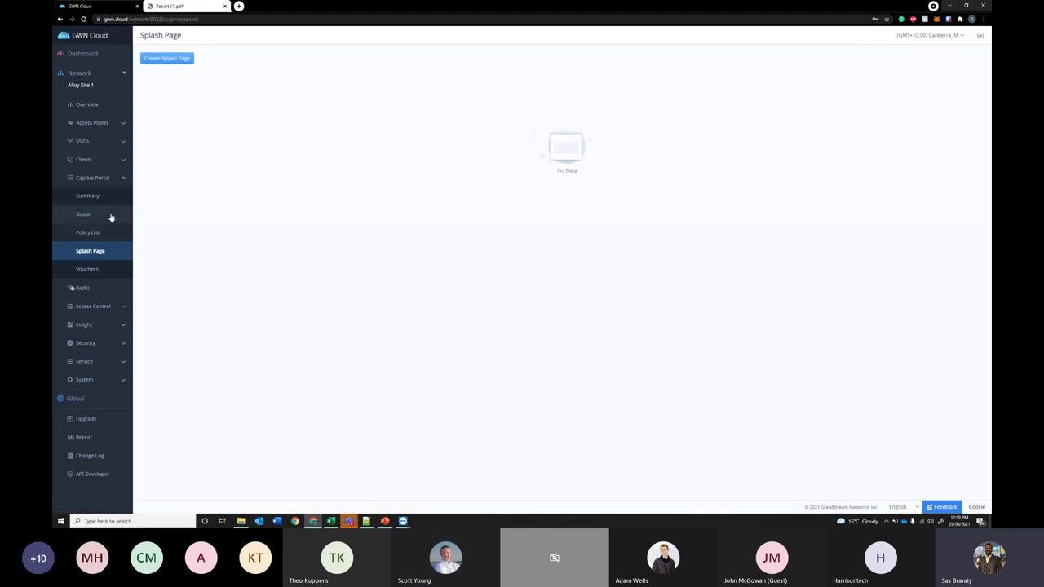
{"action": "left_click", "coordinate": [101, 228]}
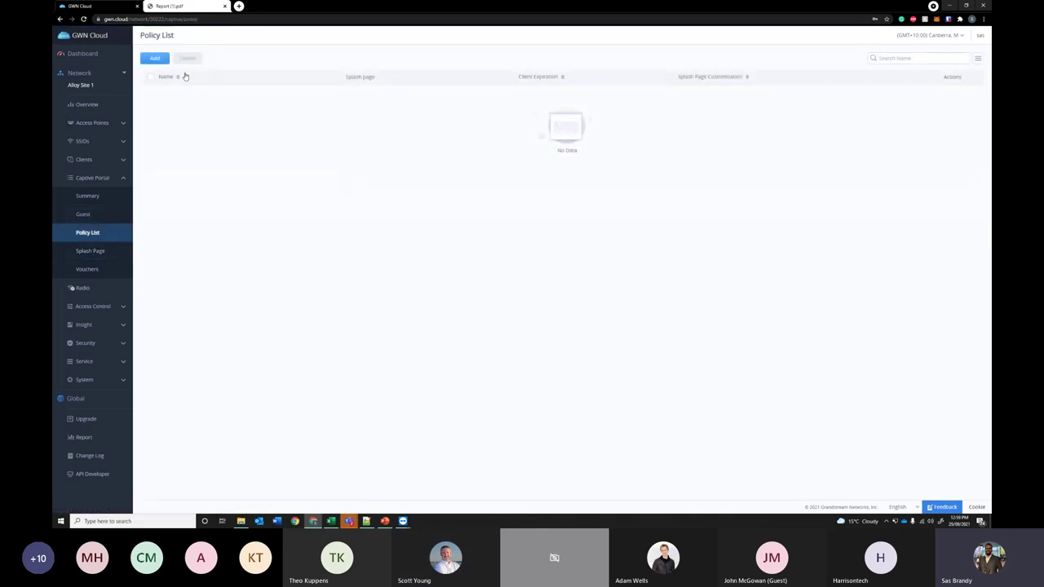
{"action": "left_click", "coordinate": [155, 58]}
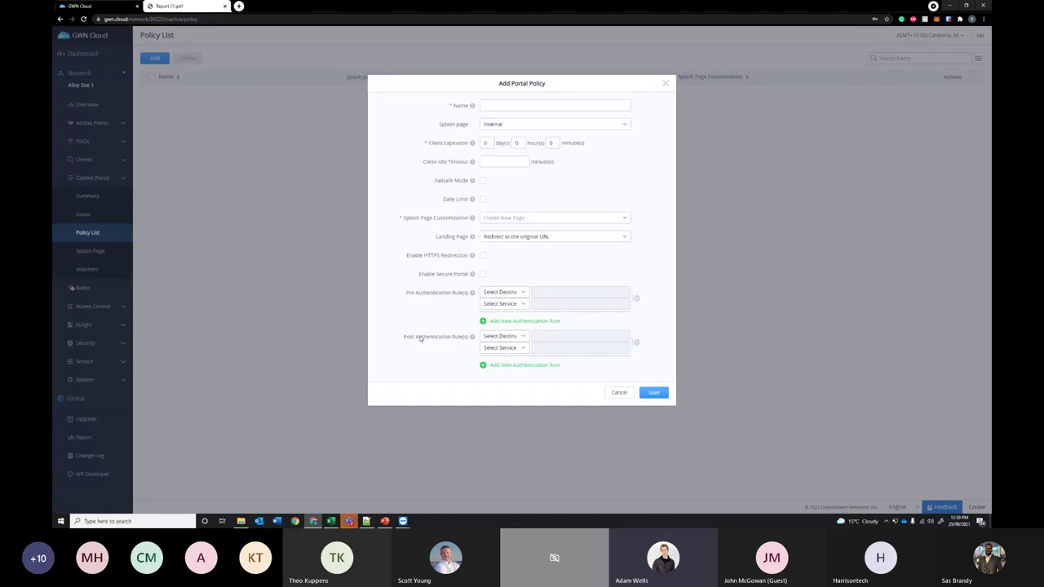
- View the Post Authentication Rule(s) help, then close the Add Portal Policy form unsaved
{"action": "mouse_move", "coordinate": [473, 338]}
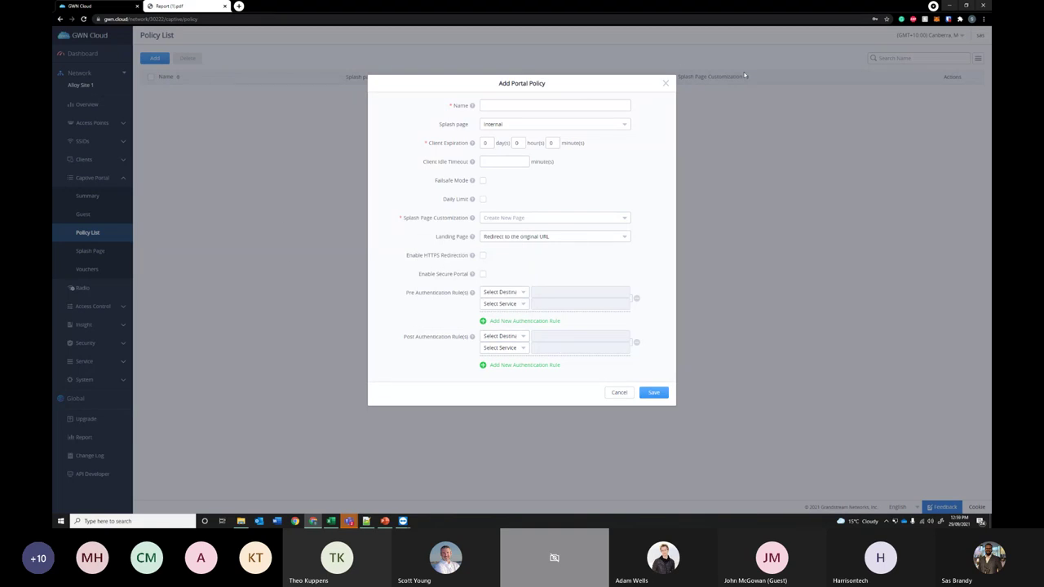
{"action": "left_click", "coordinate": [665, 83]}
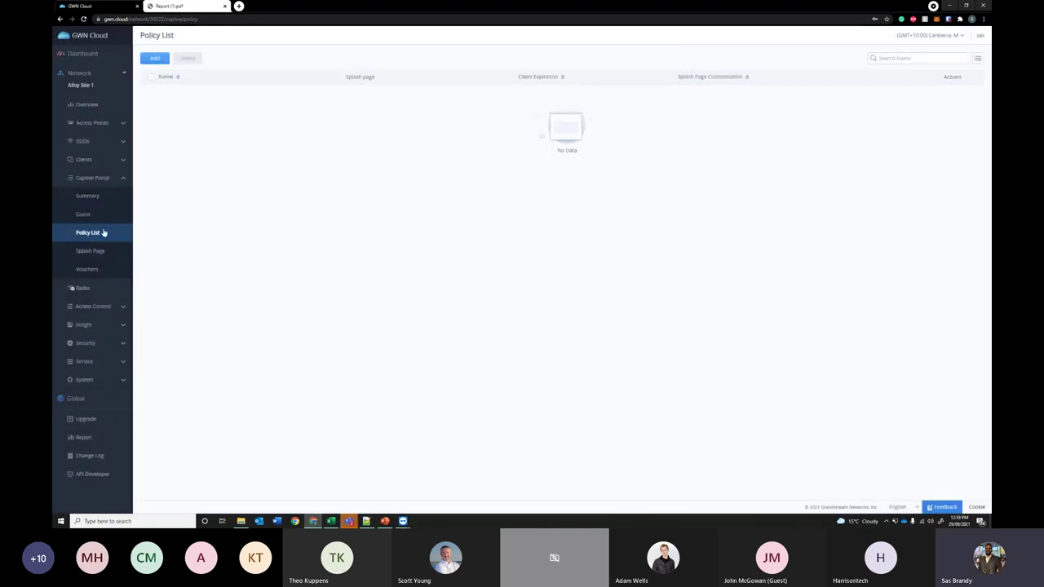
{"action": "left_click", "coordinate": [100, 220]}
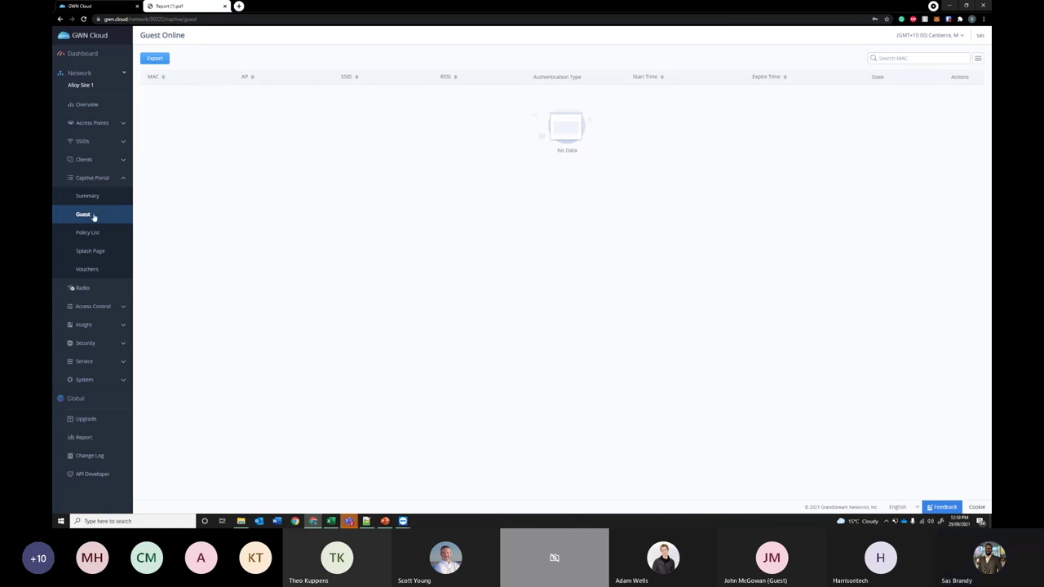
{"action": "left_click", "coordinate": [83, 233]}
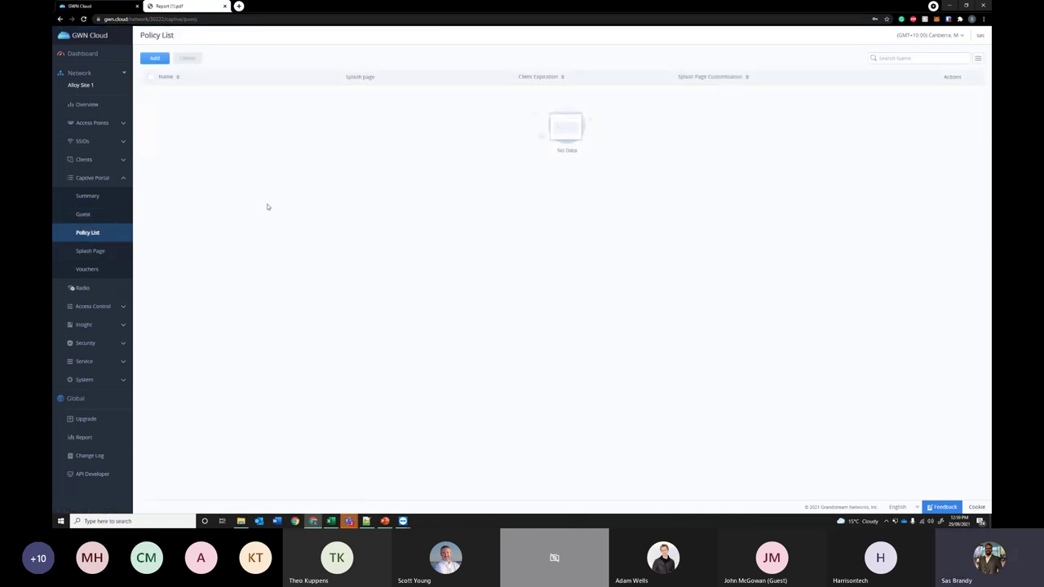